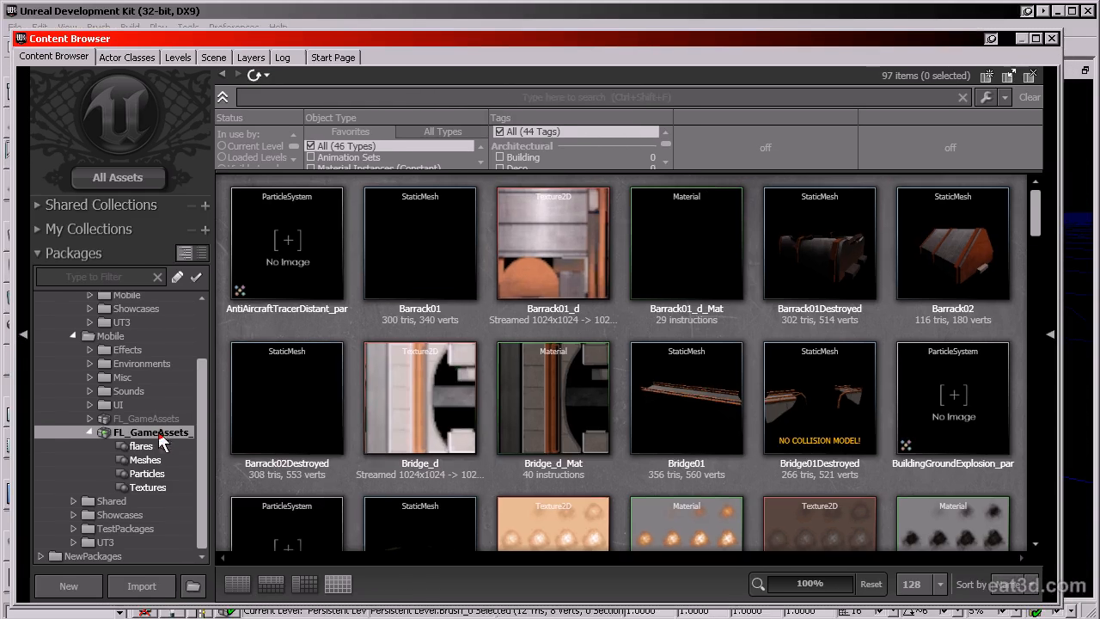
Widen the package list to fit the FL_GameAssets_Start name and look through the assets in that package
{"action": "left_click_drag", "start_coordinate": [211, 445], "coordinate": [273, 445]}
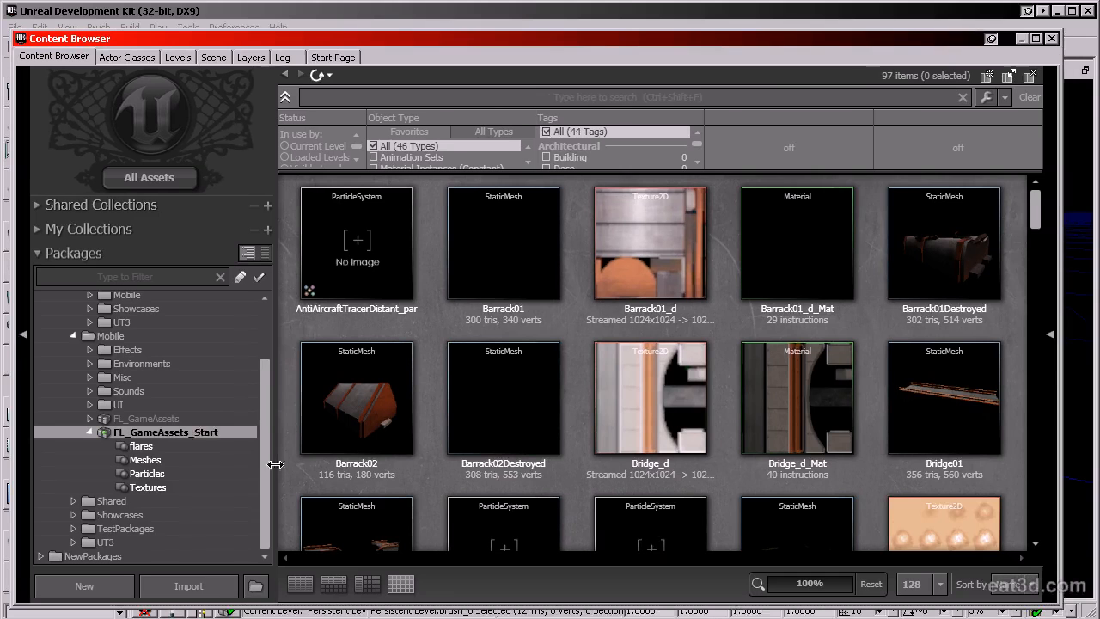
{"action": "left_click_drag", "start_coordinate": [275, 465], "coordinate": [245, 464]}
{"action": "right_click", "coordinate": [197, 443]}
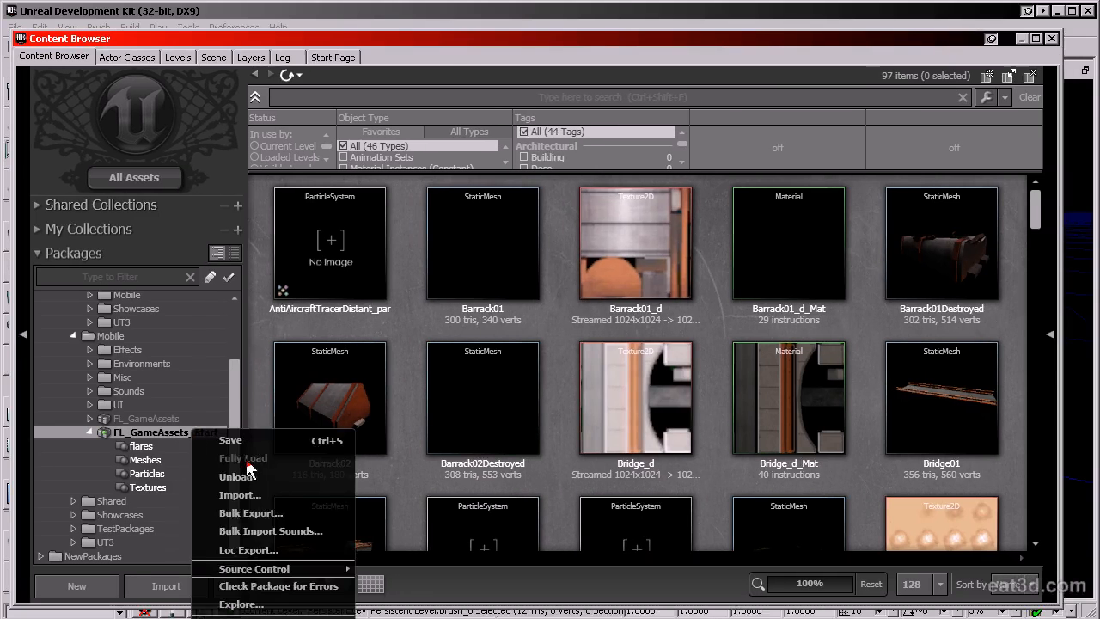
{"action": "left_click", "coordinate": [151, 466]}
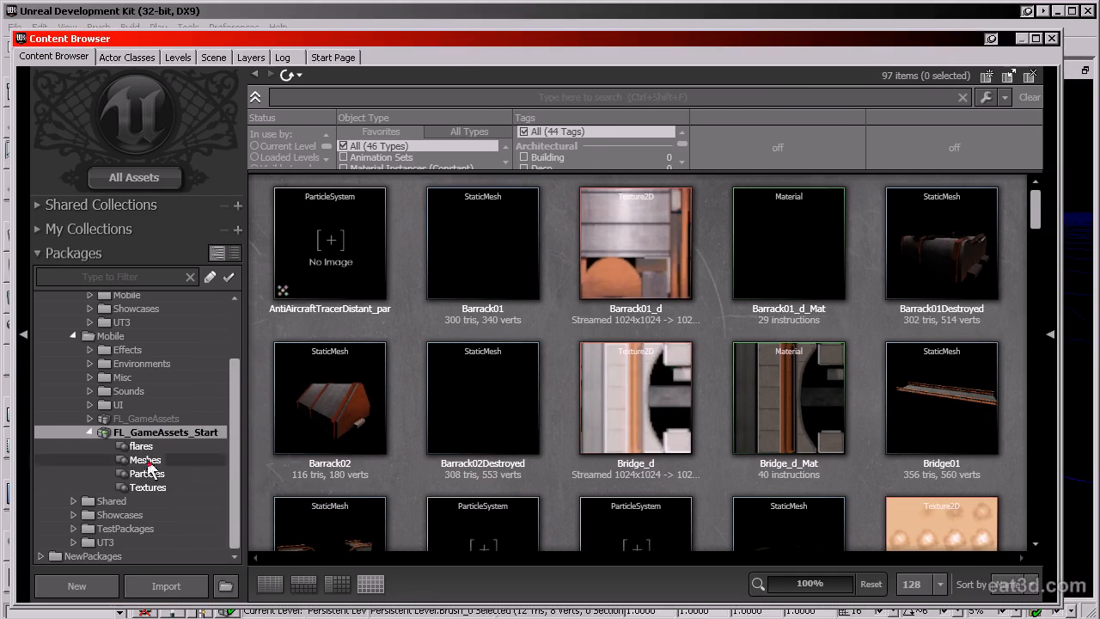
{"action": "left_click_drag", "start_coordinate": [1040, 224], "coordinate": [1077, 200]}
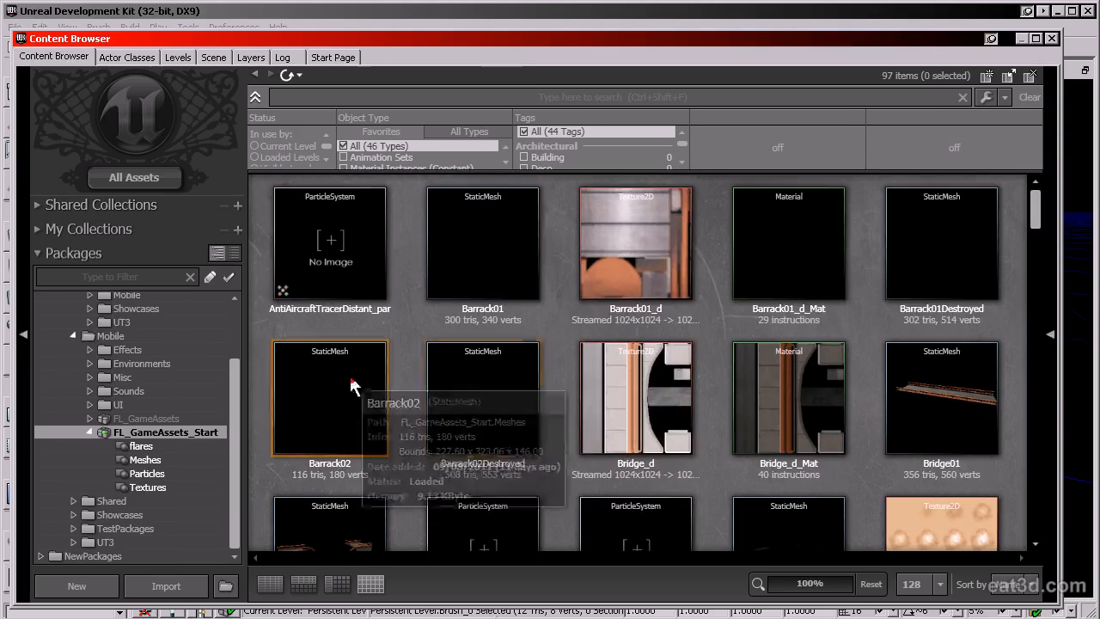
{"action": "scroll", "coordinate": [649, 469], "scroll_direction": "down", "scroll_amount": 2}
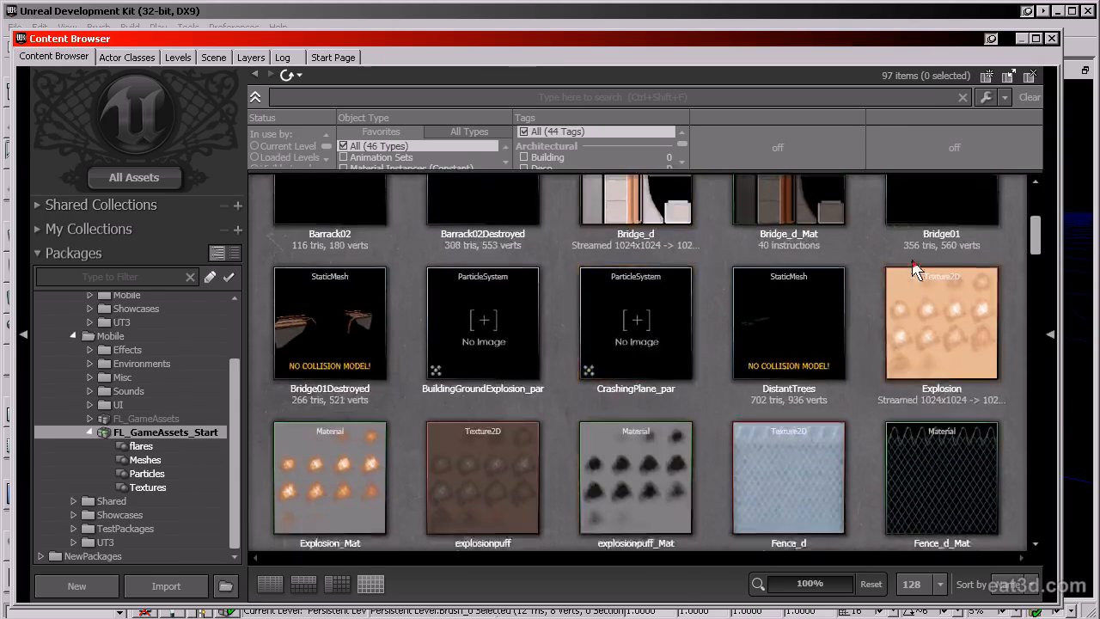
{"action": "left_click_drag", "start_coordinate": [1038, 233], "coordinate": [1046, 197]}
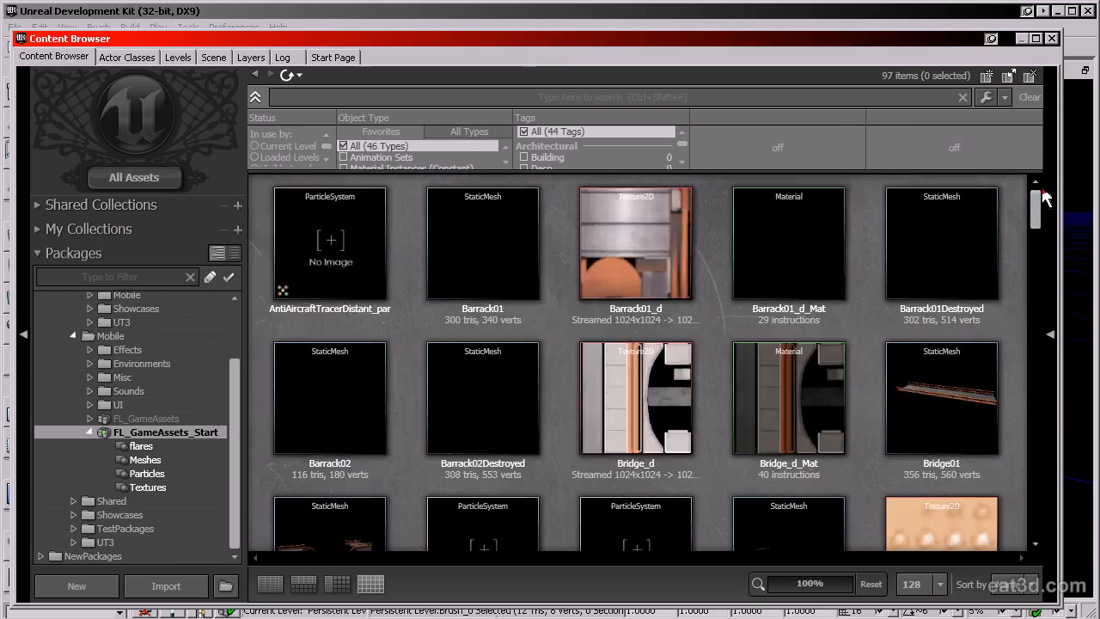
Show only the Meshes group of FL_GameAssets_Start and look through its meshes
{"action": "left_click", "coordinate": [146, 460]}
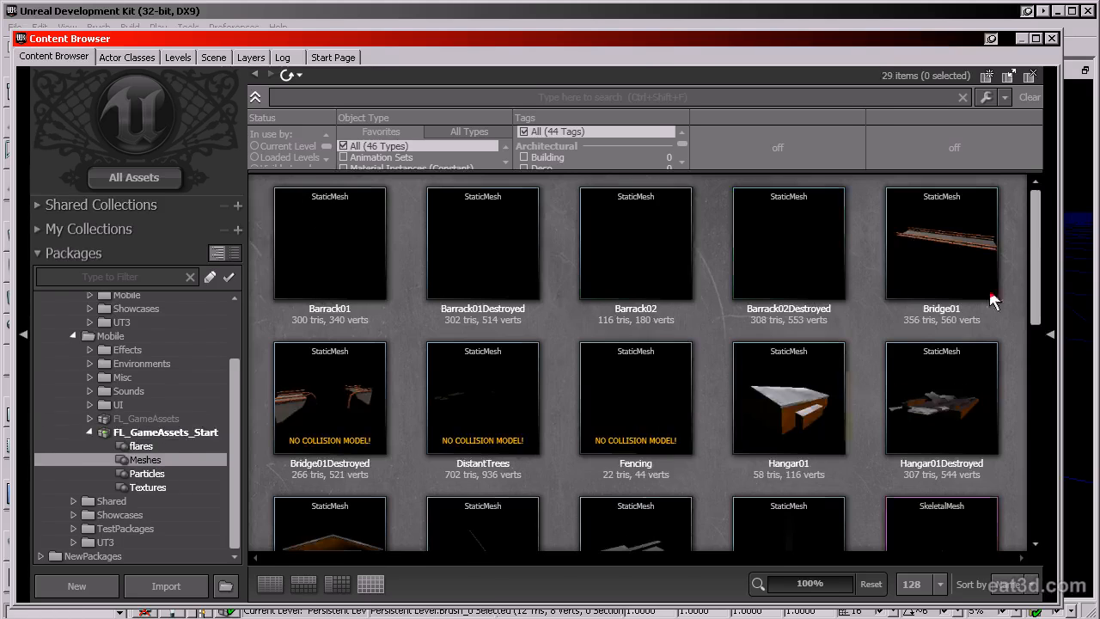
{"action": "left_click_drag", "start_coordinate": [1036, 245], "coordinate": [1029, 214]}
{"action": "mouse_move", "coordinate": [412, 52]}
{"action": "left_mouse_down"}
{"action": "mouse_move", "coordinate": [801, 111]}
{"action": "mouse_move", "coordinate": [611, 64]}
{"action": "mouse_move", "coordinate": [487, 53]}
{"action": "left_mouse_up"}
{"action": "left_click_drag", "start_coordinate": [822, 54], "coordinate": [776, 53]}
{"action": "left_click_drag", "start_coordinate": [1056, 265], "coordinate": [1065, 477]}
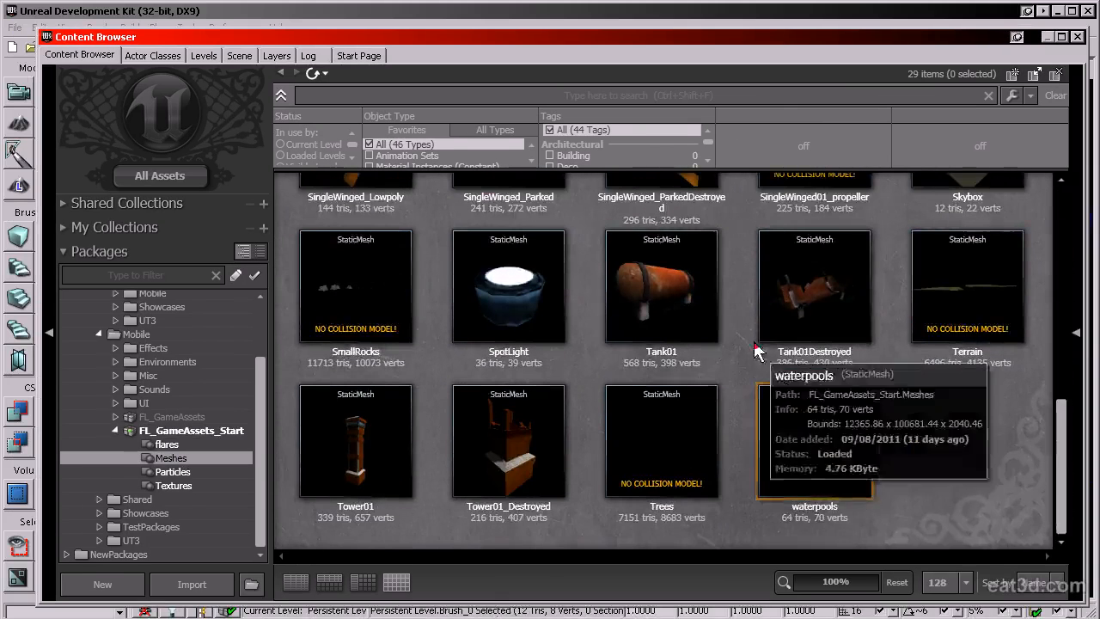
{"action": "scroll", "coordinate": [728, 459], "scroll_direction": "up", "scroll_amount": 5}
{"action": "mouse_move", "coordinate": [1055, 397]}
{"action": "left_mouse_down"}
{"action": "mouse_move", "coordinate": [1066, 381]}
{"action": "mouse_move", "coordinate": [1066, 239]}
{"action": "mouse_move", "coordinate": [1066, 379]}
{"action": "left_mouse_up"}
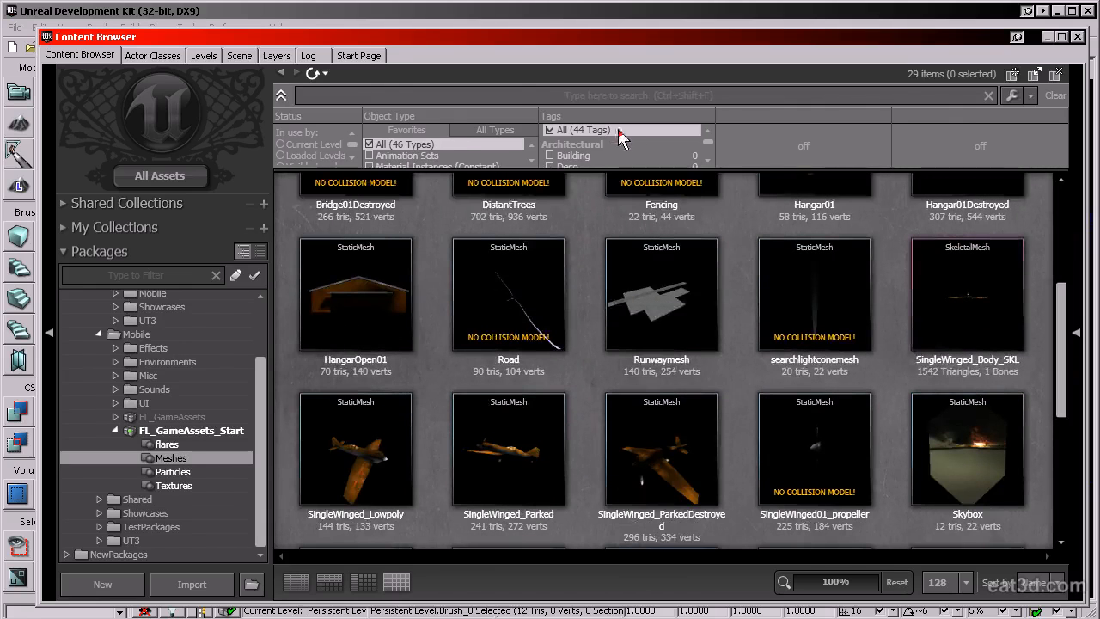
Search the Meshes group for "terr" and place the Terrain static mesh in the level
{"action": "left_click", "coordinate": [454, 95]}
{"action": "type", "text": "terr"}
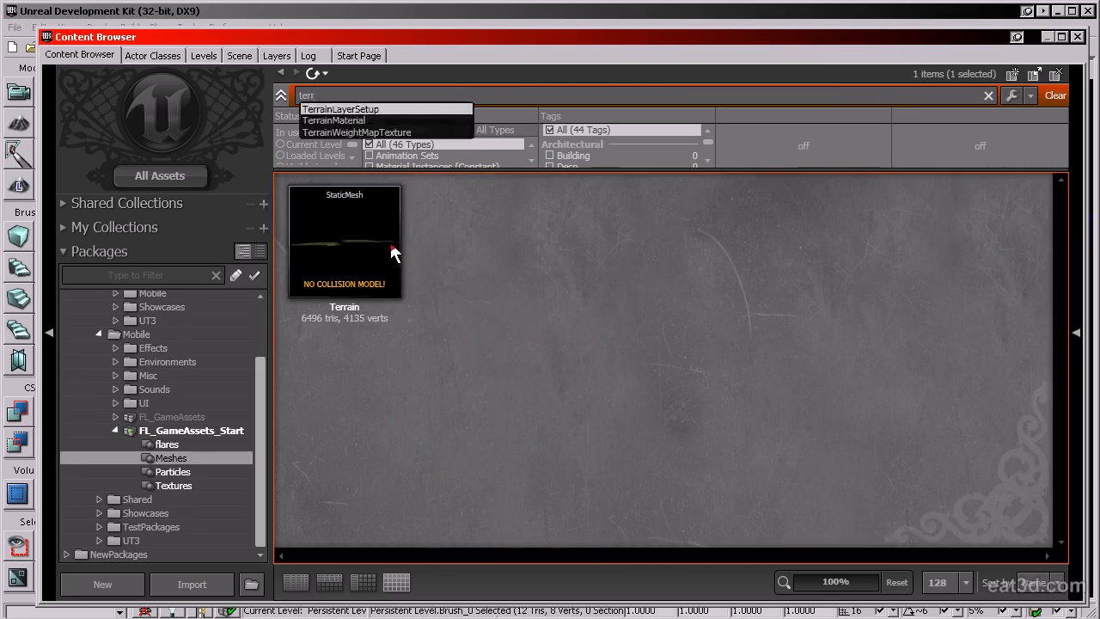
{"action": "left_click", "coordinate": [393, 253]}
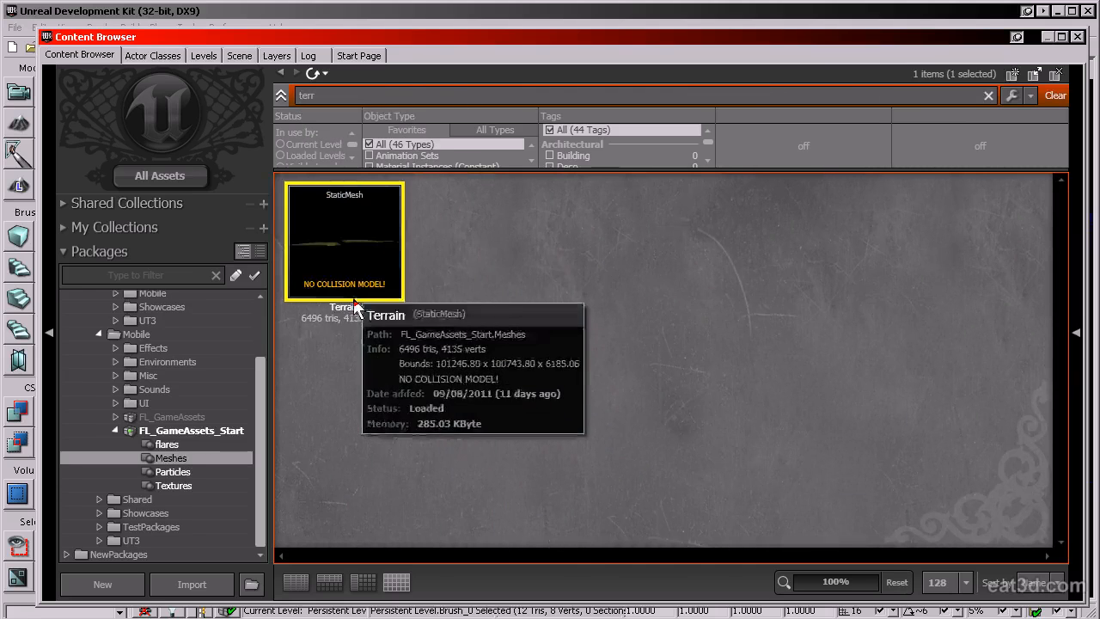
{"action": "left_click_drag", "start_coordinate": [413, 55], "coordinate": [1038, 50]}
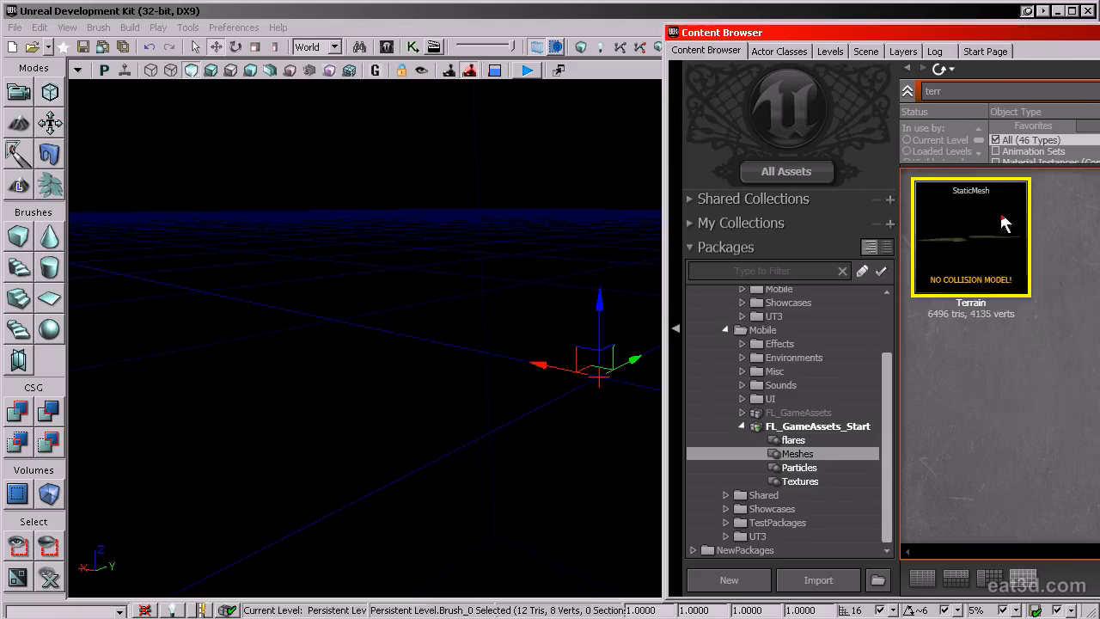
{"action": "left_click_drag", "start_coordinate": [956, 253], "coordinate": [476, 374]}
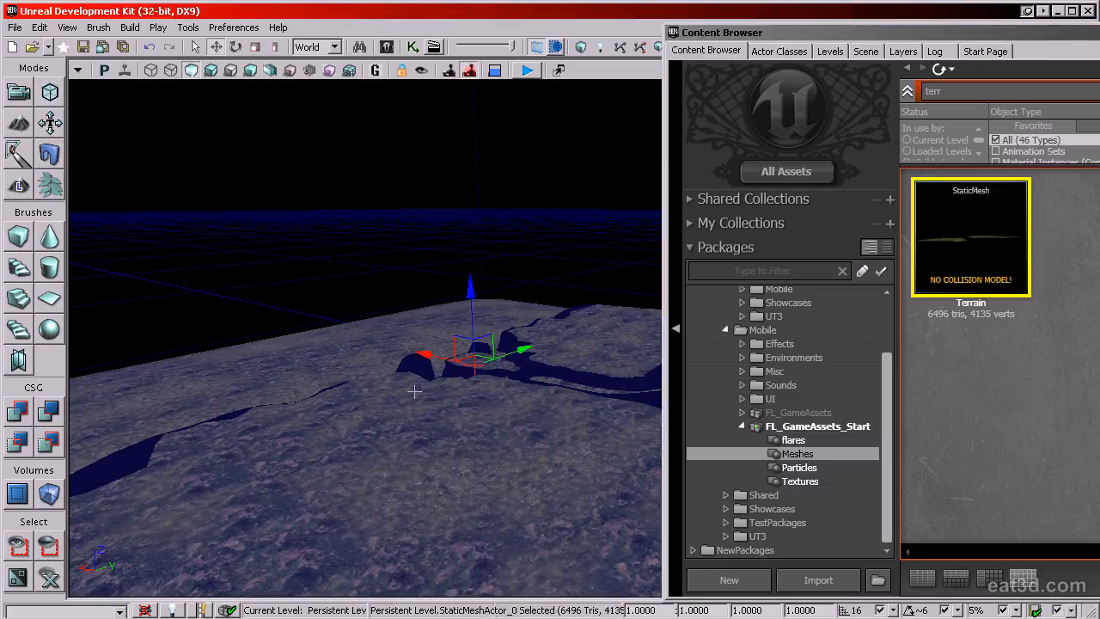
{"action": "left_click_drag", "start_coordinate": [765, 37], "coordinate": [1099, 48]}
{"action": "right_click_drag", "start_coordinate": [636, 344], "coordinate": [658, 366]}
{"action": "left_click_drag", "start_coordinate": [658, 365], "coordinate": [619, 215]}
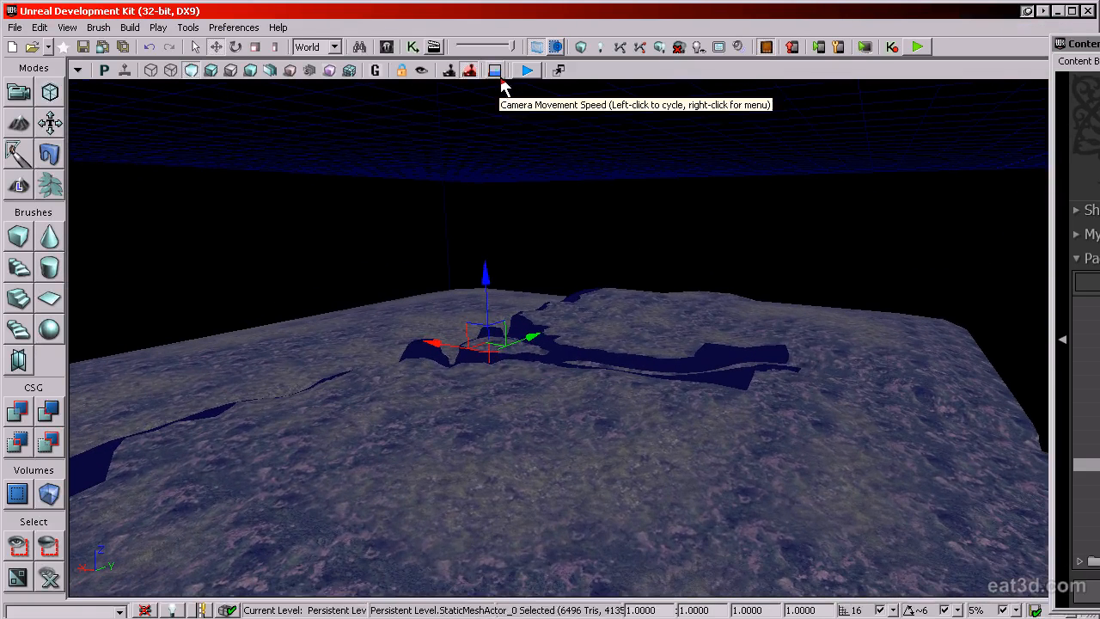
{"action": "right_click_drag", "start_coordinate": [541, 258], "coordinate": [671, 256]}
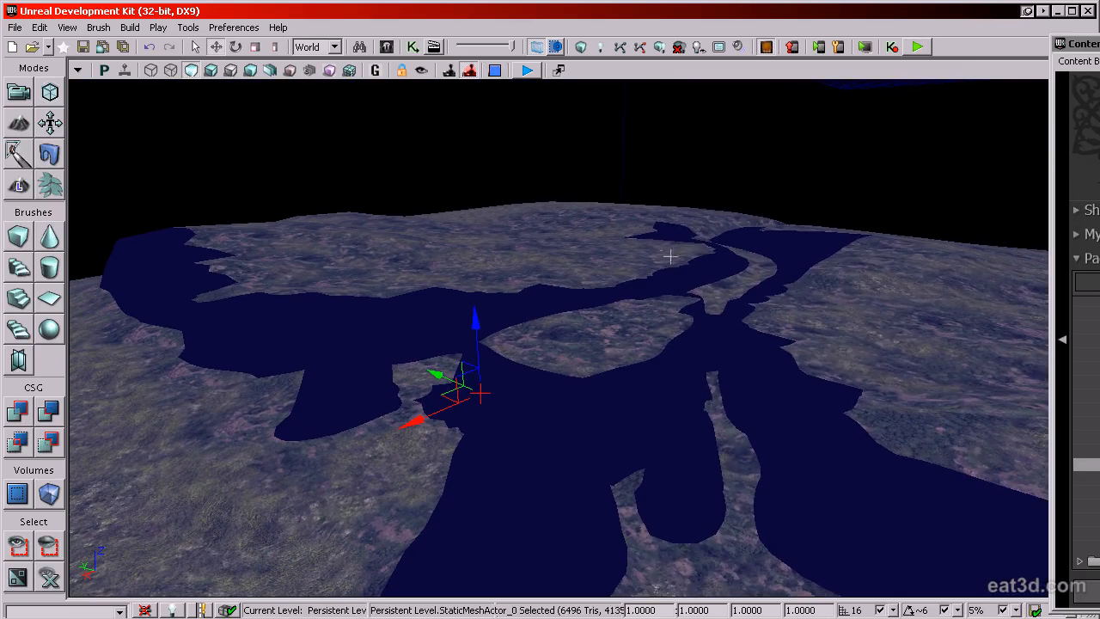
Set the terrain mesh's location to X 0, Y 0, Z 0 in its movement properties
{"action": "double_click", "coordinate": [614, 269]}
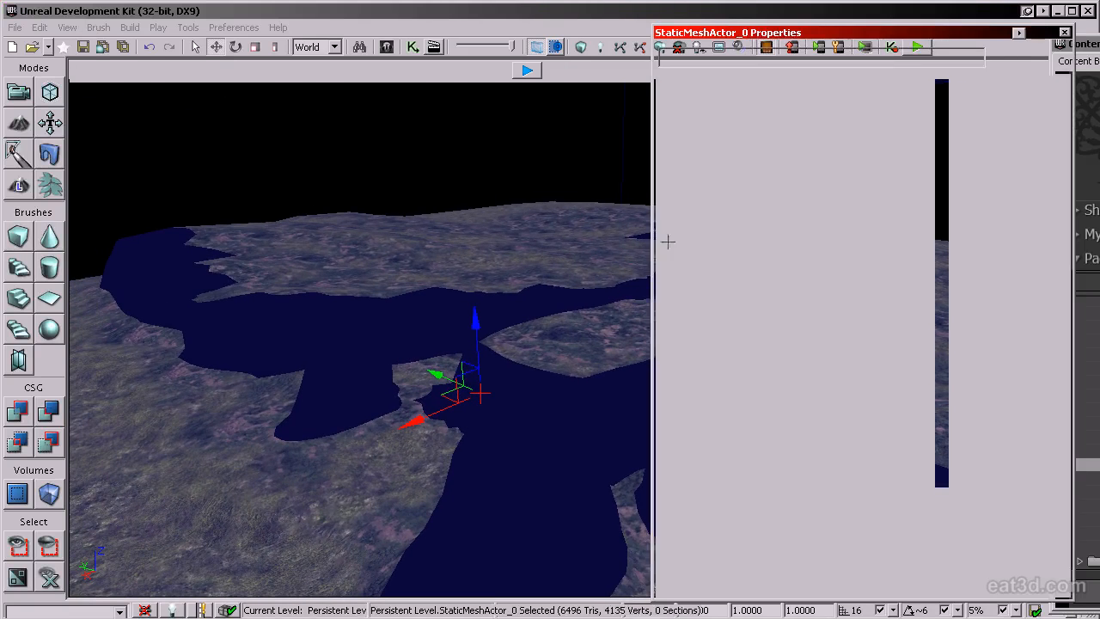
{"action": "left_click", "coordinate": [714, 125]}
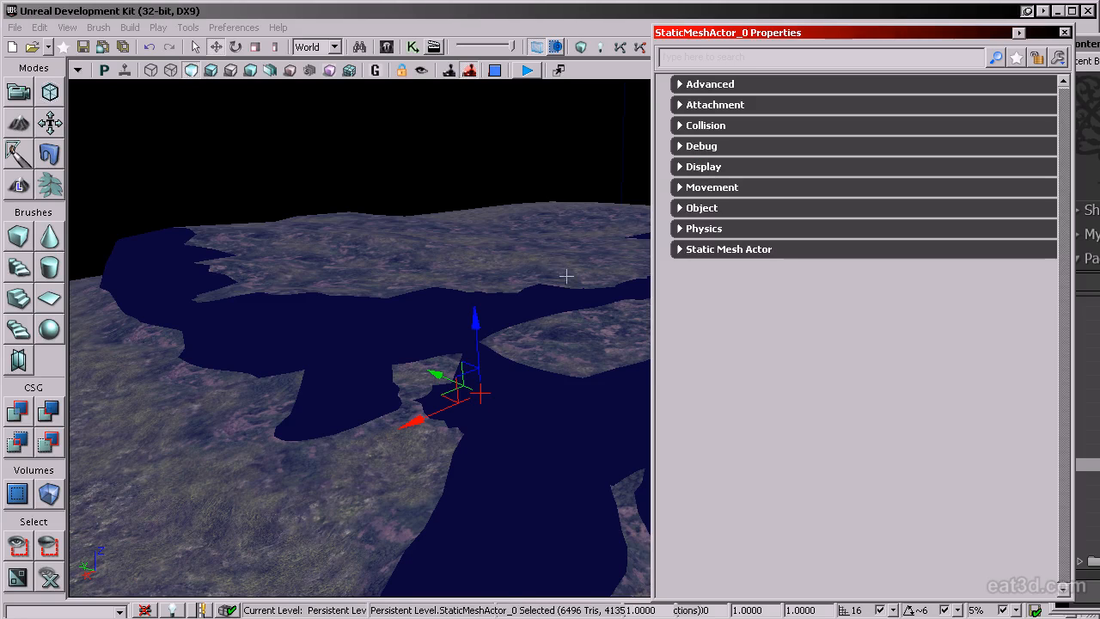
{"action": "left_click", "coordinate": [707, 189]}
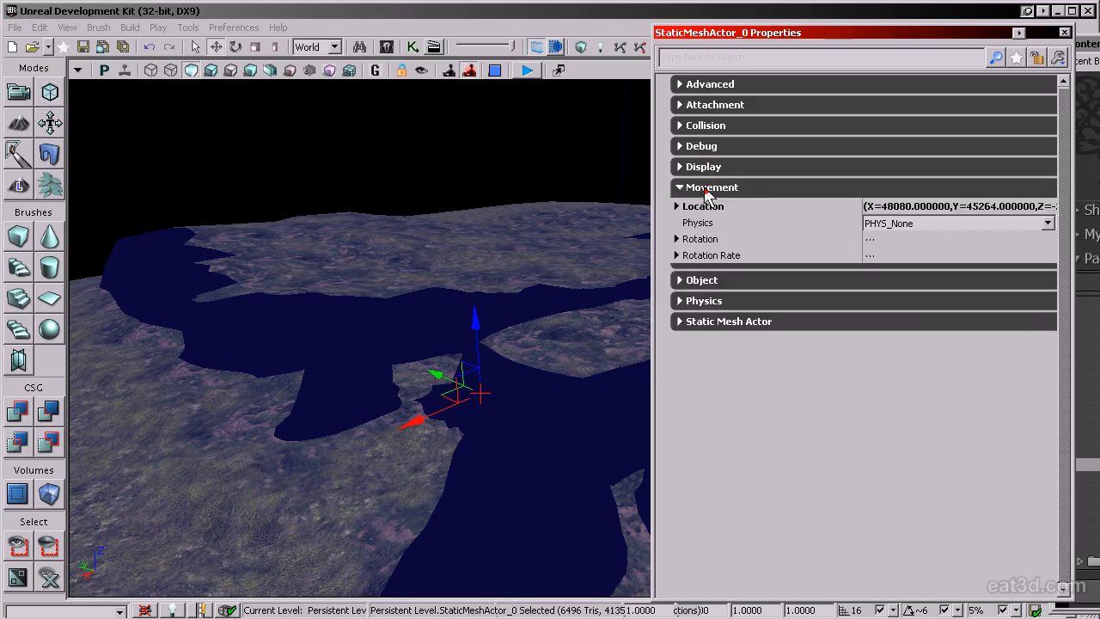
{"action": "left_click", "coordinate": [735, 211]}
{"action": "left_click", "coordinate": [909, 240]}
{"action": "type", "text": "0"}
{"action": "left_click", "coordinate": [898, 226]}
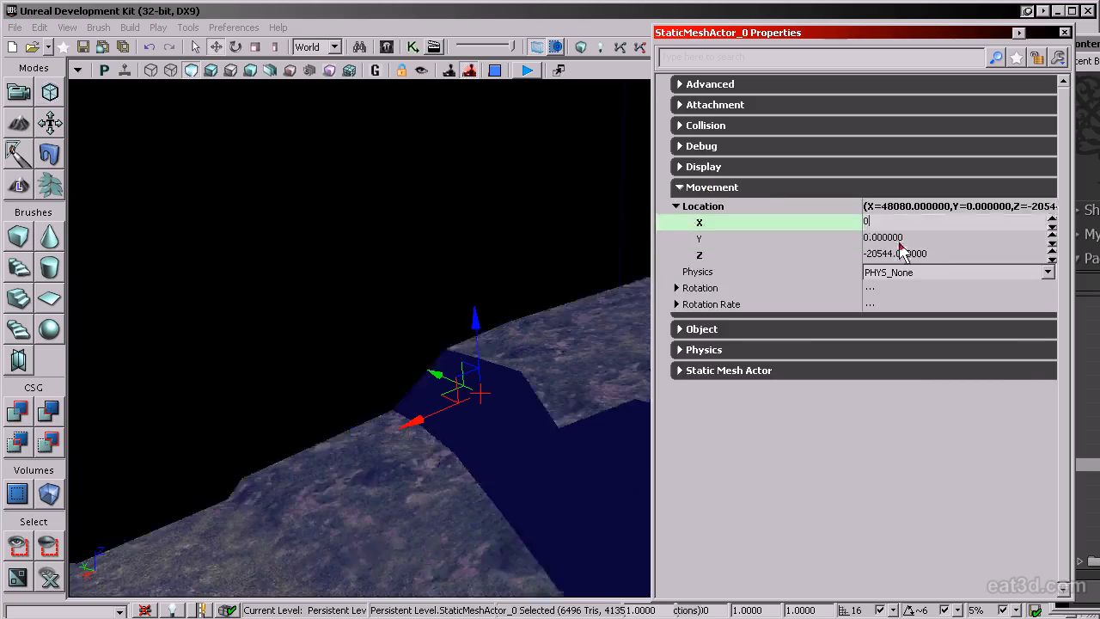
{"action": "type", "text": "0"}
{"action": "left_click", "coordinate": [916, 252]}
{"action": "type", "text": "0"}
{"action": "left_click", "coordinate": [911, 245]}
{"action": "left_click_drag", "start_coordinate": [1066, 71], "coordinate": [1099, 191]}
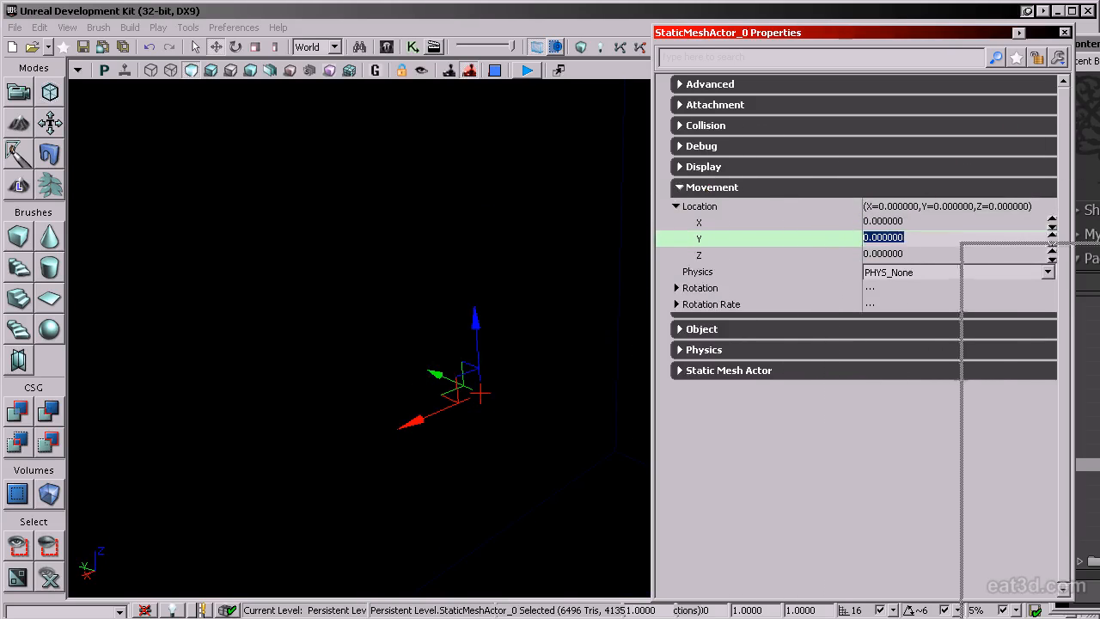
{"action": "left_click_drag", "start_coordinate": [1099, 252], "coordinate": [1099, 250]}
Search the meshes for "tree" and place the DistantTrees static mesh in the level
{"action": "right_click_drag", "start_coordinate": [729, 351], "coordinate": [885, 228]}
{"action": "left_click_drag", "start_coordinate": [551, 379], "coordinate": [770, 189]}
{"action": "right_click_drag", "start_coordinate": [750, 317], "coordinate": [749, 344]}
{"action": "key", "text": "ctrl+shift+f"}
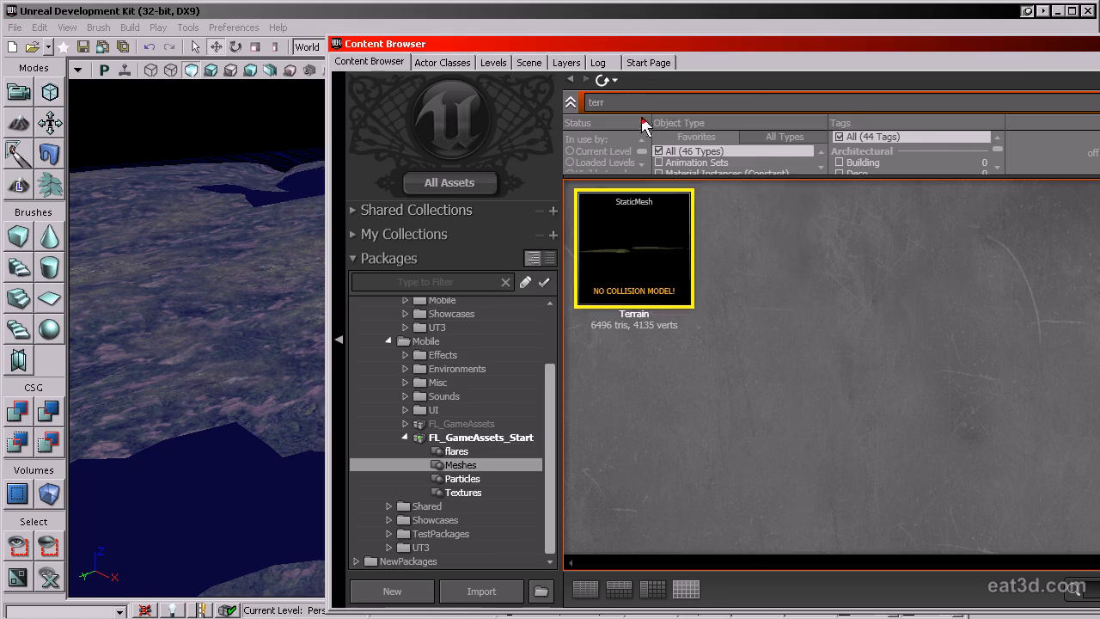
{"action": "type", "text": "tree"}
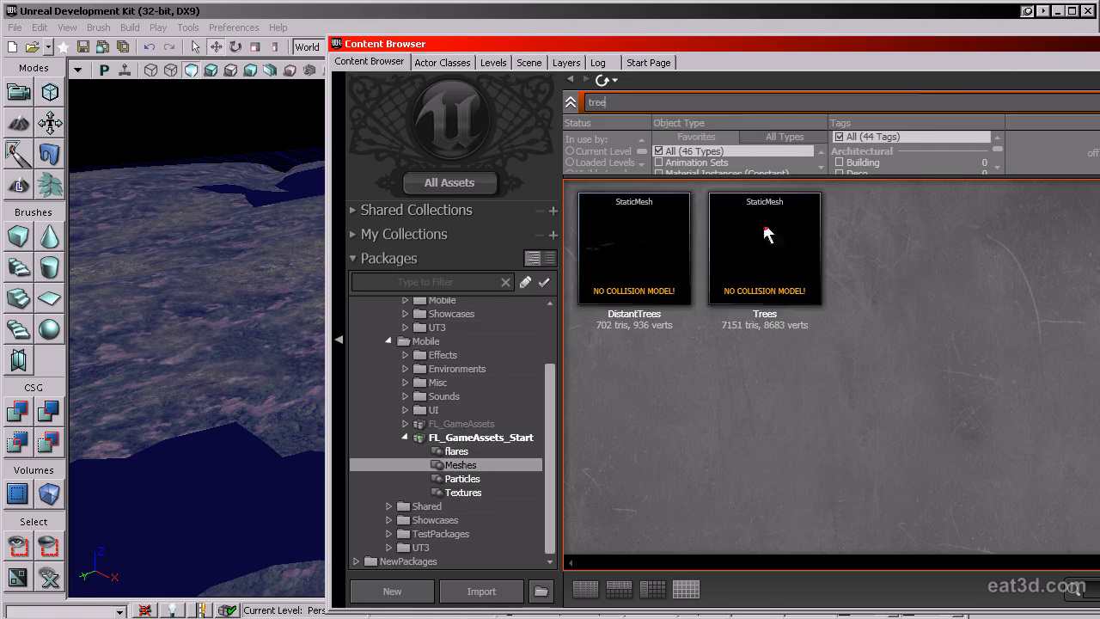
{"action": "left_click", "coordinate": [659, 268]}
{"action": "left_click", "coordinate": [798, 274]}
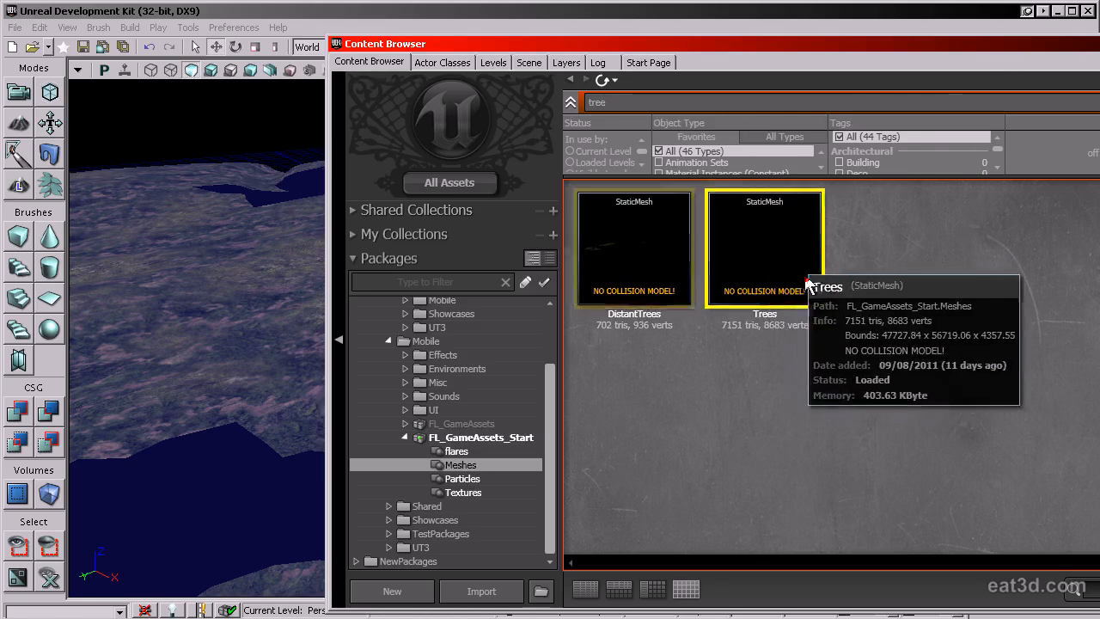
{"action": "left_click", "coordinate": [666, 258]}
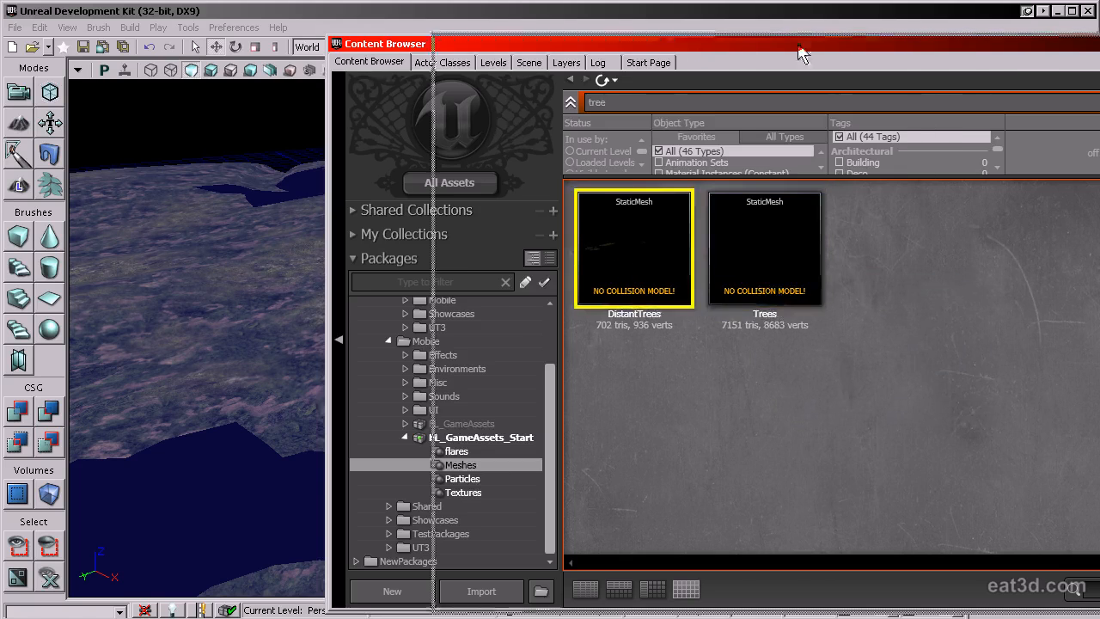
{"action": "left_click_drag", "start_coordinate": [702, 50], "coordinate": [1099, 46]}
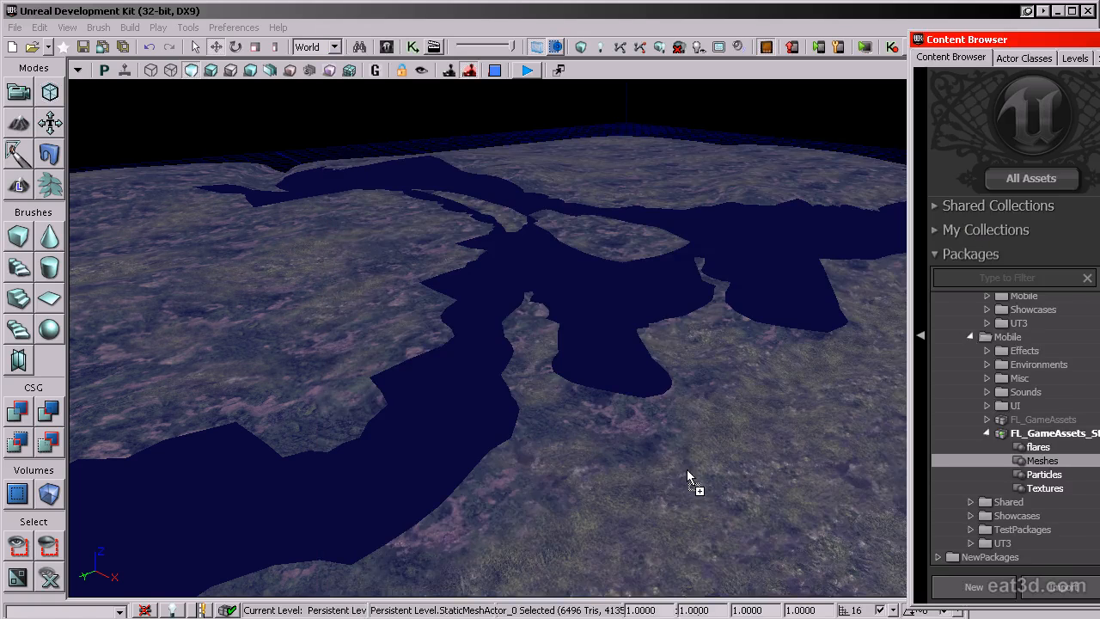
{"action": "left_click_drag", "start_coordinate": [687, 474], "coordinate": [689, 473]}
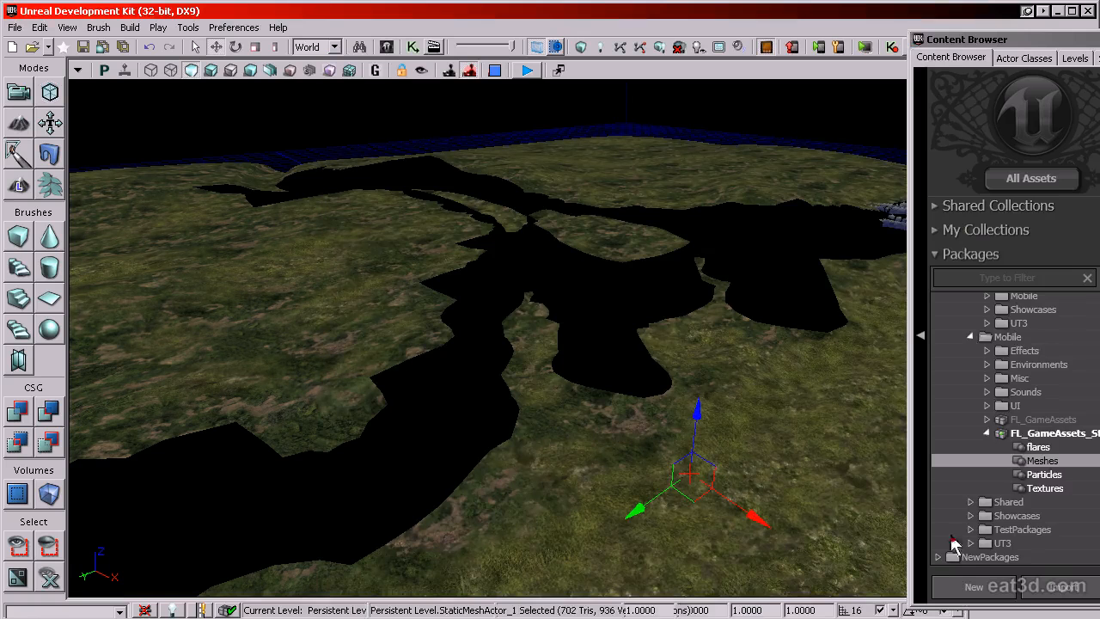
Set the DistantTrees mesh's location to X 0, Y 0, Z 0 and close its properties
{"action": "left_click_drag", "start_coordinate": [788, 355], "coordinate": [792, 345]}
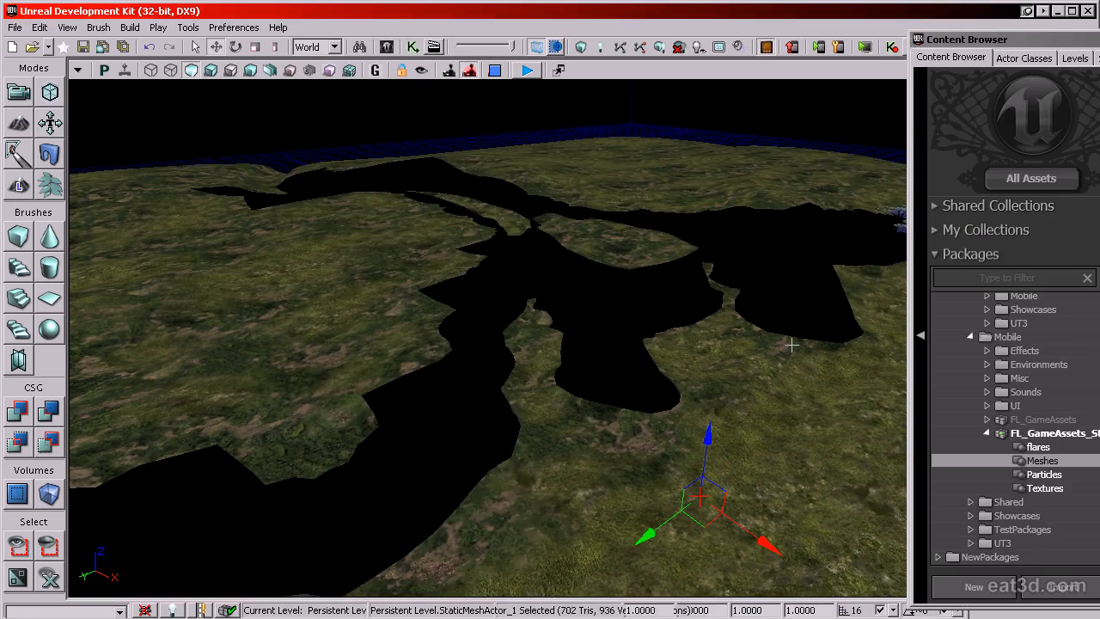
{"action": "key", "text": "F4"}
{"action": "left_click_drag", "start_coordinate": [1050, 258], "coordinate": [217, 137]}
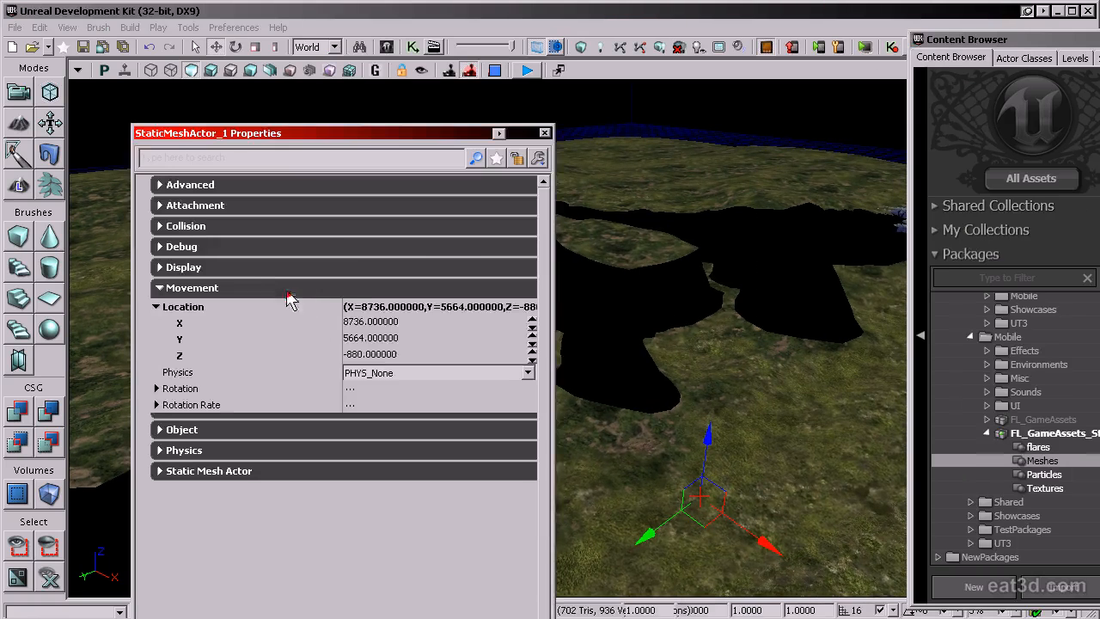
{"action": "left_click", "coordinate": [384, 326]}
{"action": "type", "text": "0"}
{"action": "key", "text": "Tab"}
{"action": "type", "text": "0"}
{"action": "key", "text": "Tab"}
{"action": "type", "text": "0"}
{"action": "key", "text": "Tab"}
{"action": "type", "text": "0"}
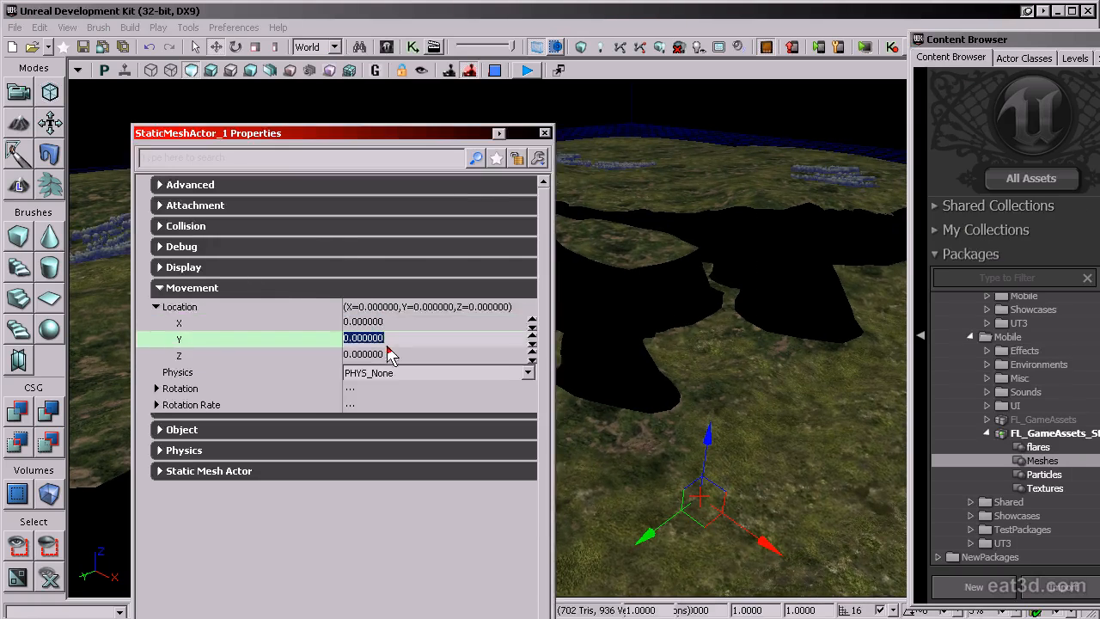
{"action": "left_click", "coordinate": [546, 135]}
Place the Trees static mesh in the level and move the Content Browser out of the way
{"action": "left_click_drag", "start_coordinate": [619, 334], "coordinate": [641, 325]}
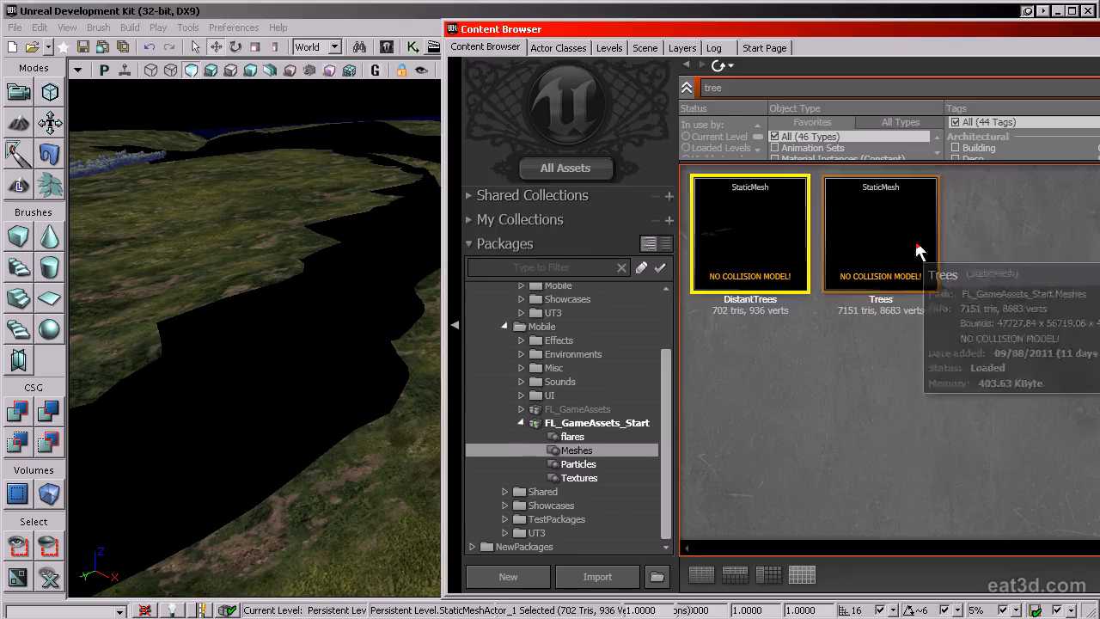
{"action": "left_click_drag", "start_coordinate": [921, 246], "coordinate": [214, 248]}
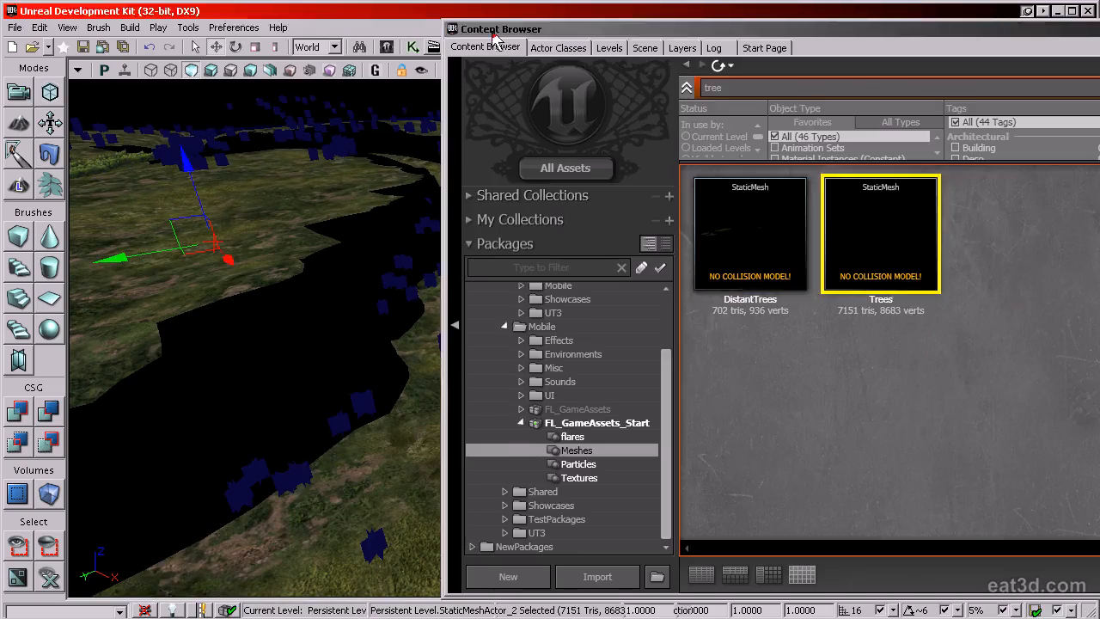
{"action": "left_click_drag", "start_coordinate": [494, 33], "coordinate": [1099, 50]}
Set the Trees mesh's location to X 0, Y 0, Z 0 and close its properties
{"action": "left_click_drag", "start_coordinate": [699, 427], "coordinate": [693, 391]}
{"action": "key", "text": "F4"}
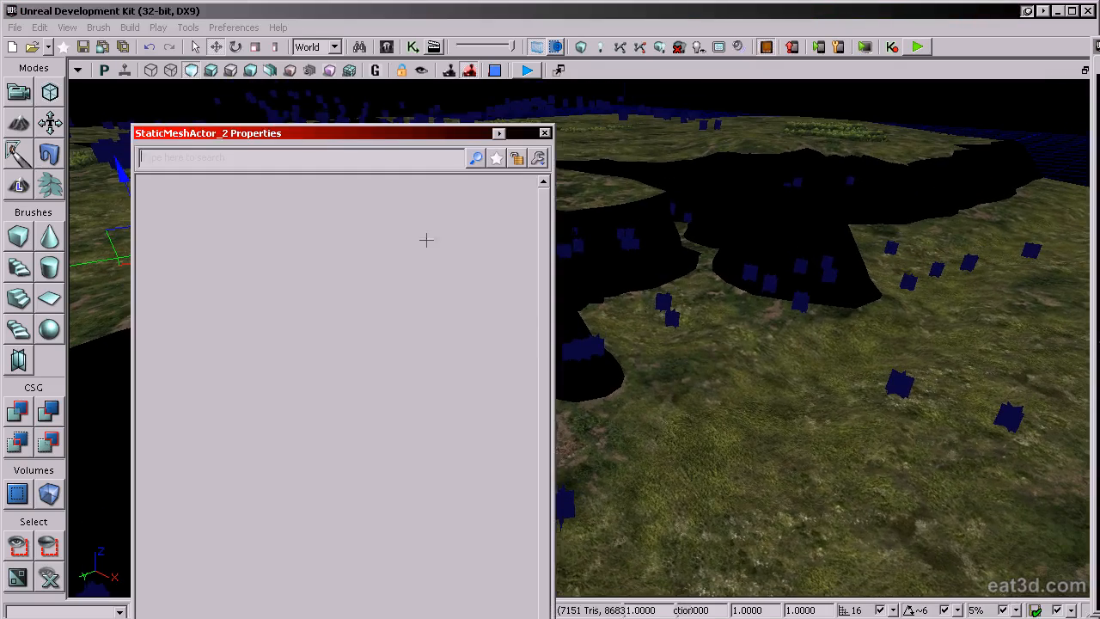
{"action": "key", "text": "Return"}
{"action": "type", "text": "00000"}
{"action": "key", "text": "Return"}
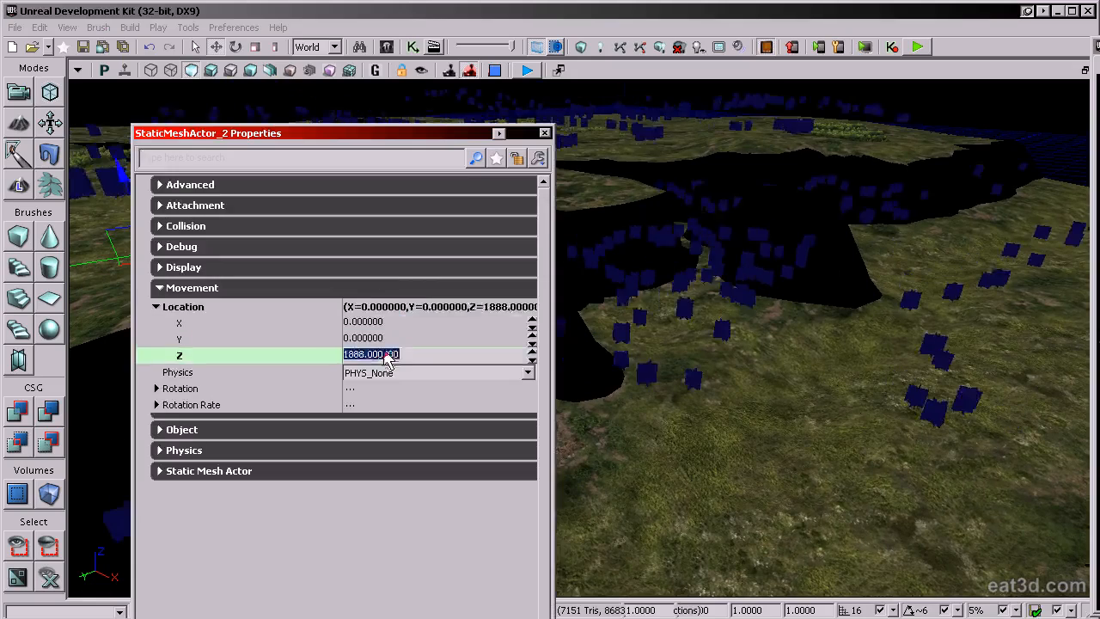
{"action": "type", "text": "0"}
{"action": "key", "text": "Return"}
{"action": "left_click", "coordinate": [546, 134]}
Switch the viewport to wireframe display and inspect the trees placed across the terrain
{"action": "left_click_drag", "start_coordinate": [559, 258], "coordinate": [541, 133]}
{"action": "right_click_drag", "start_coordinate": [550, 336], "coordinate": [498, 297]}
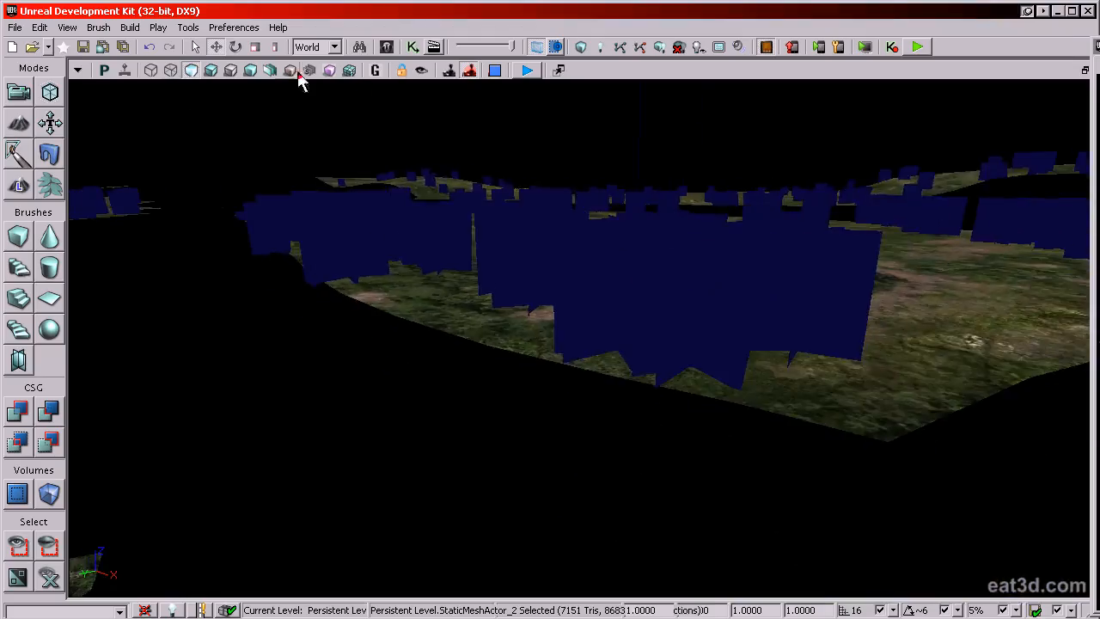
{"action": "left_click", "coordinate": [151, 70]}
{"action": "mouse_move", "coordinate": [843, 153]}
{"action": "right_mouse_down"}
{"action": "mouse_move", "coordinate": [838, 172]}
{"action": "mouse_move", "coordinate": [844, 159]}
{"action": "right_mouse_up"}
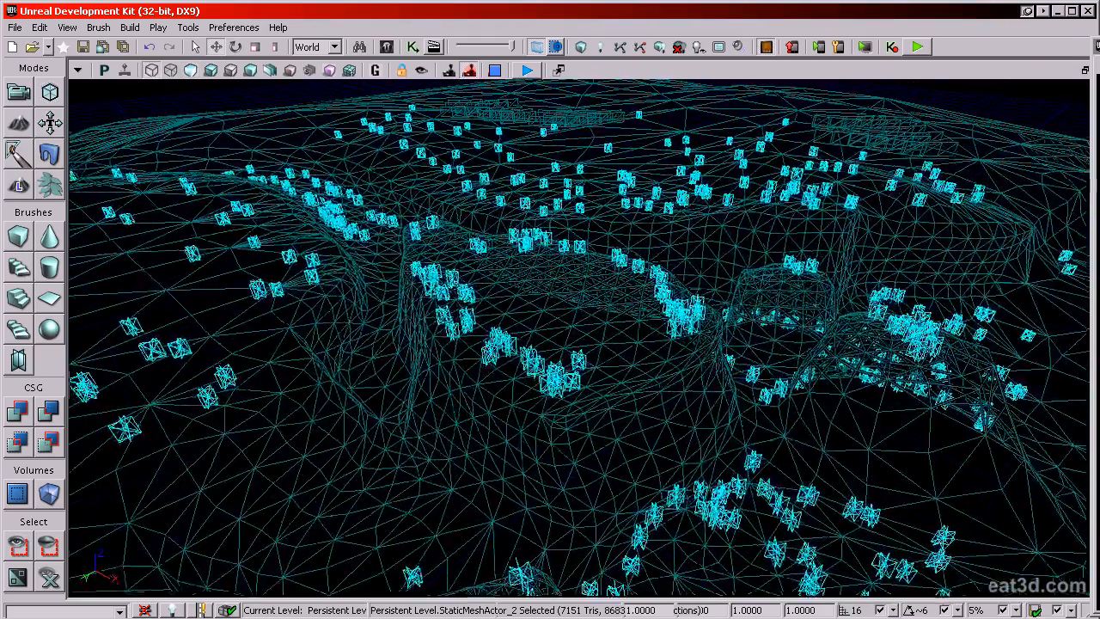
Fly over the wireframe terrain to examine how the trees are distributed along its ridges and valleys
{"action": "right_click_drag", "start_coordinate": [753, 304], "coordinate": [717, 340]}
{"action": "right_click_drag", "start_coordinate": [1002, 381], "coordinate": [1000, 344]}
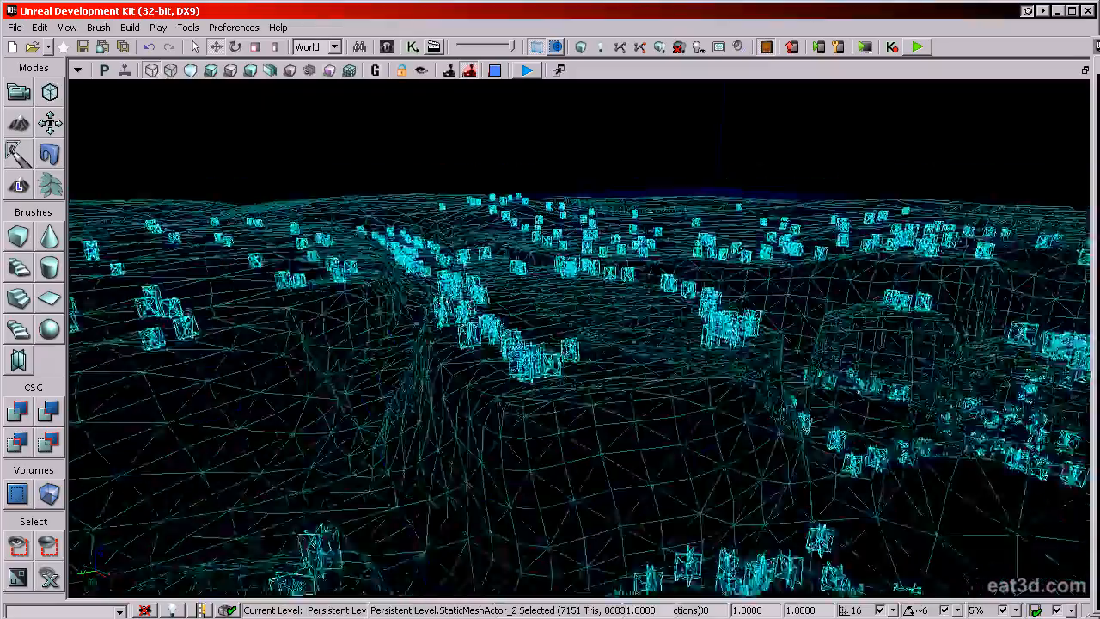
{"action": "right_click_drag", "start_coordinate": [579, 338], "coordinate": [581, 438]}
{"action": "right_click_drag", "start_coordinate": [494, 225], "coordinate": [494, 192]}
{"action": "left_click_drag", "start_coordinate": [551, 305], "coordinate": [547, 206]}
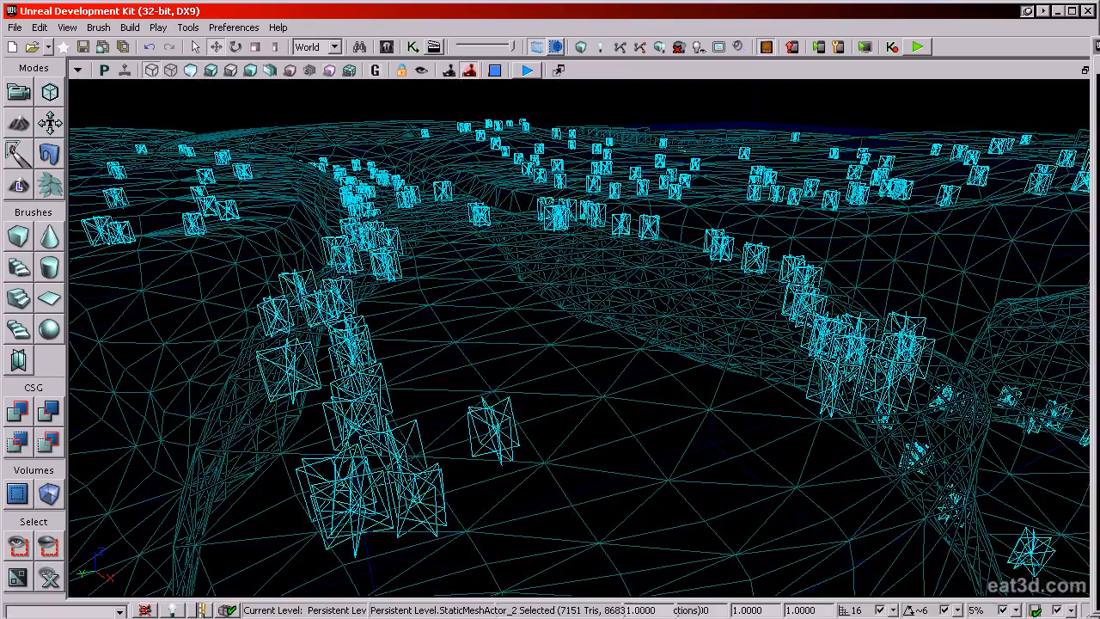
{"action": "left_click_drag", "start_coordinate": [550, 327], "coordinate": [561, 296]}
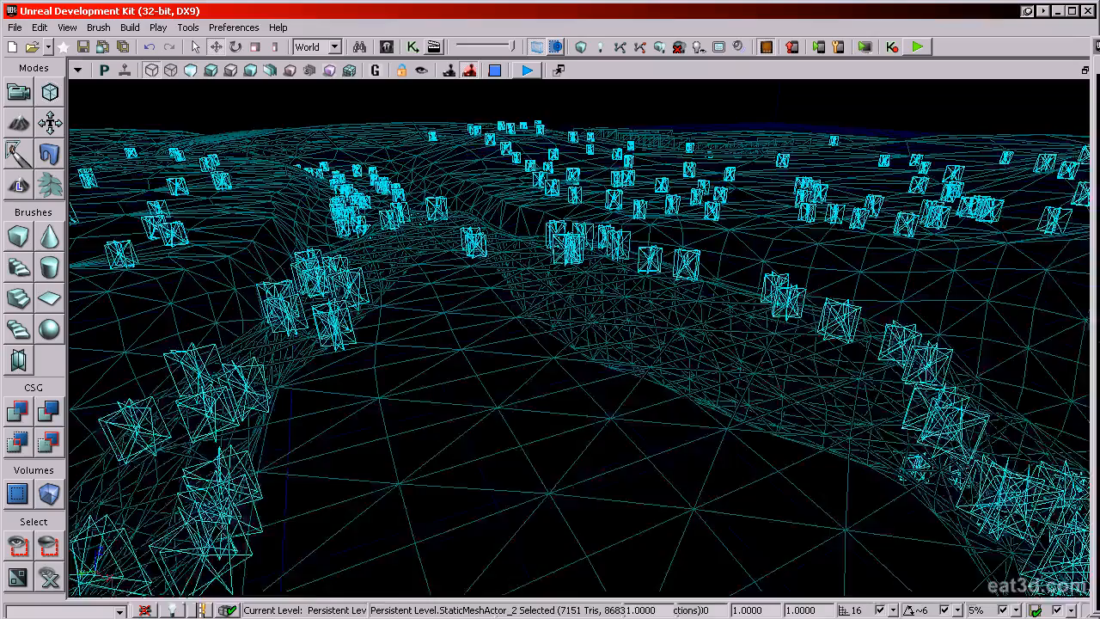
{"action": "right_click_drag", "start_coordinate": [561, 296], "coordinate": [541, 279]}
{"action": "left_click_drag", "start_coordinate": [542, 279], "coordinate": [554, 331]}
Bring back the Content Browser, clear the mesh search and select the Fencing static mesh
{"action": "left_click_drag", "start_coordinate": [1099, 46], "coordinate": [569, 53]}
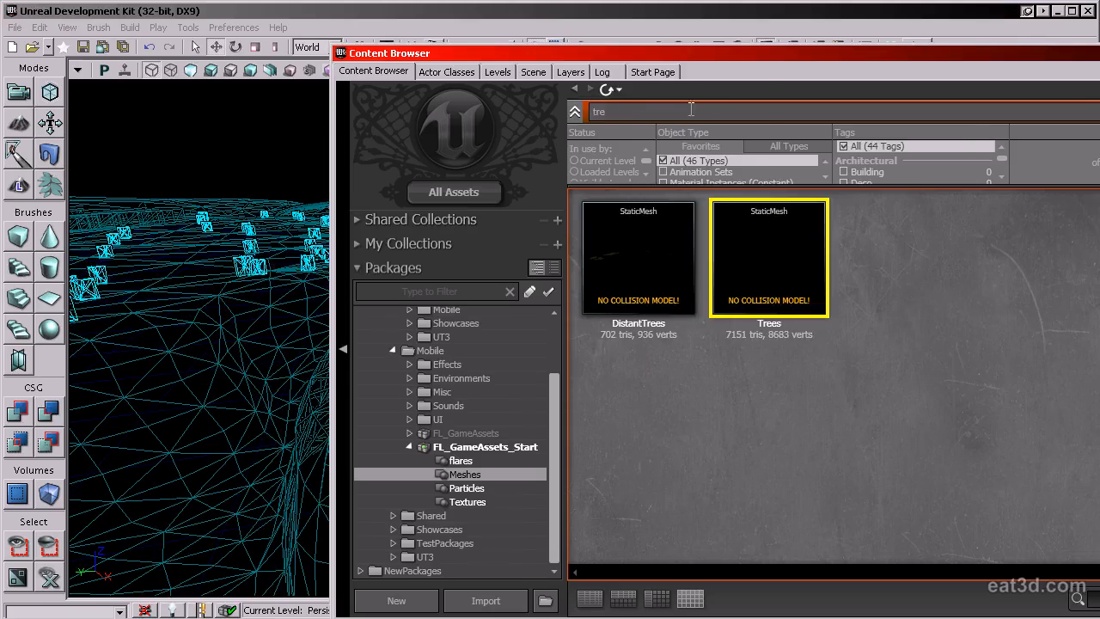
{"action": "key", "text": "BackSpace"}
{"action": "key", "text": "BackSpace"}
{"action": "key", "text": "BackSpace"}
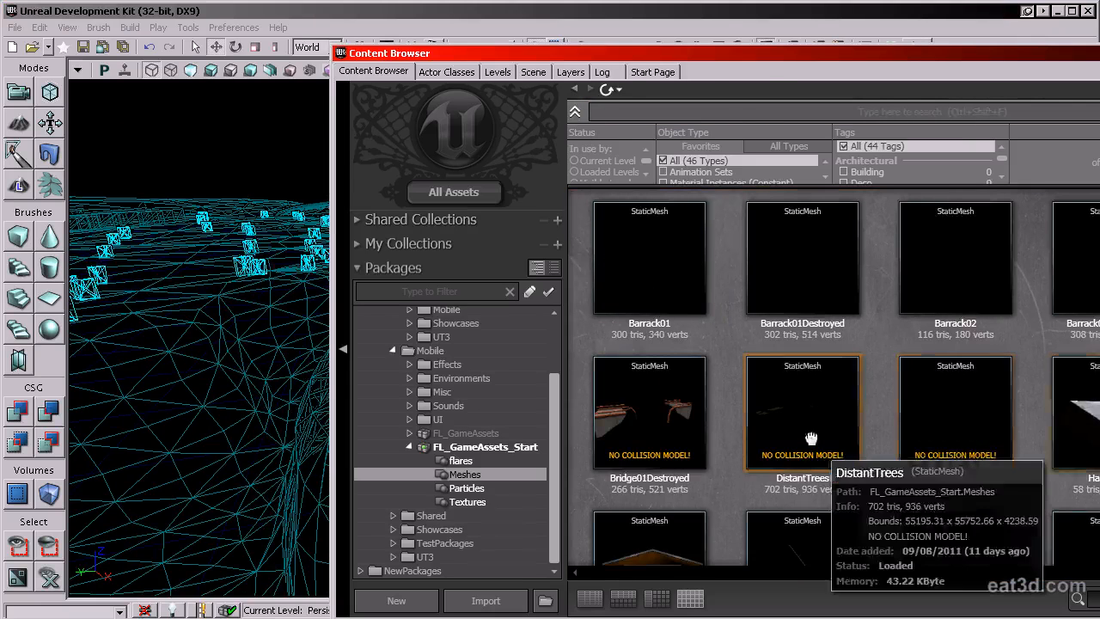
{"action": "scroll", "coordinate": [810, 439], "scroll_direction": "down", "scroll_amount": 1}
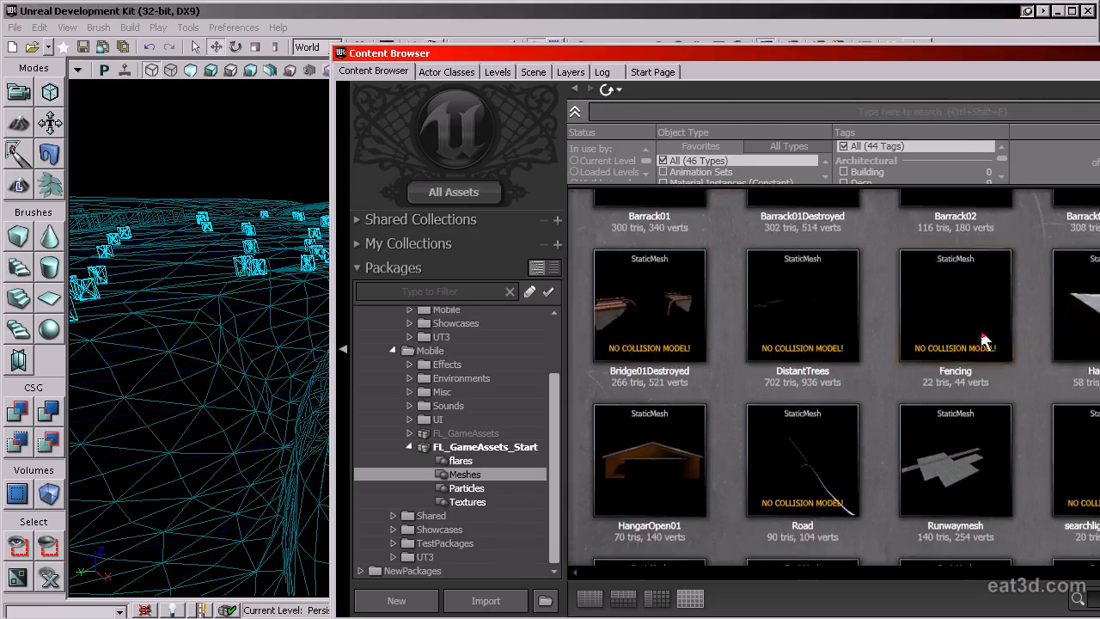
{"action": "left_click", "coordinate": [984, 340]}
Uncover the viewport, switch it to unlit display and place the Fencing mesh in the level
{"action": "left_click_drag", "start_coordinate": [481, 53], "coordinate": [754, 39]}
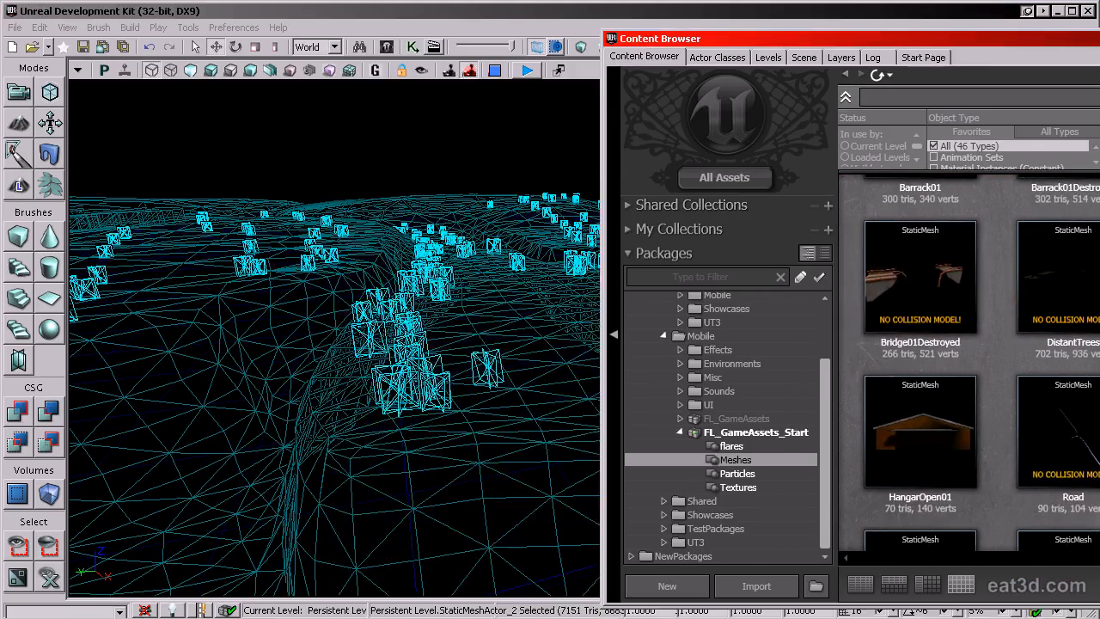
{"action": "left_click", "coordinate": [190, 71]}
{"action": "left_click_drag", "start_coordinate": [1099, 292], "coordinate": [384, 329]}
{"action": "right_click_drag", "start_coordinate": [547, 393], "coordinate": [513, 336]}
Set the Fencing mesh's location to X 0, Y 0, Z 0 and close its properties
{"action": "key", "text": "F4"}
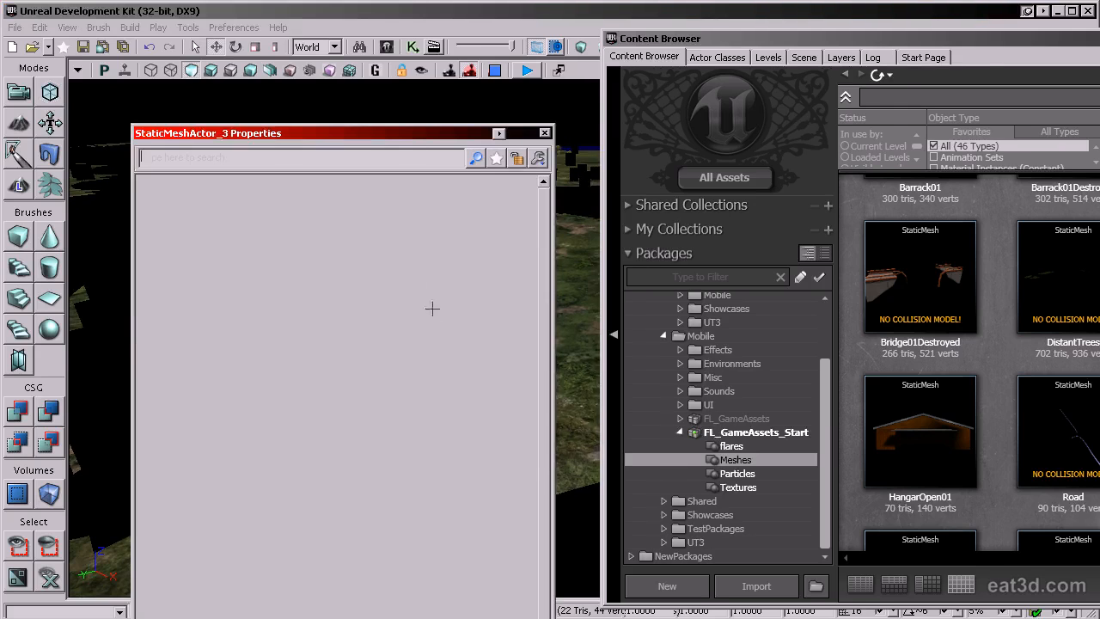
{"action": "left_click", "coordinate": [413, 340]}
{"action": "type", "text": "0"}
{"action": "left_click", "coordinate": [404, 322]}
{"action": "type", "text": "0"}
{"action": "left_click", "coordinate": [402, 355]}
{"action": "type", "text": "0"}
{"action": "left_click", "coordinate": [402, 340]}
{"action": "left_click", "coordinate": [545, 134]}
{"action": "mouse_move", "coordinate": [476, 351]}
{"action": "right_mouse_down"}
{"action": "mouse_move", "coordinate": [478, 340]}
{"action": "mouse_move", "coordinate": [534, 325]}
{"action": "mouse_move", "coordinate": [460, 354]}
{"action": "right_mouse_up"}
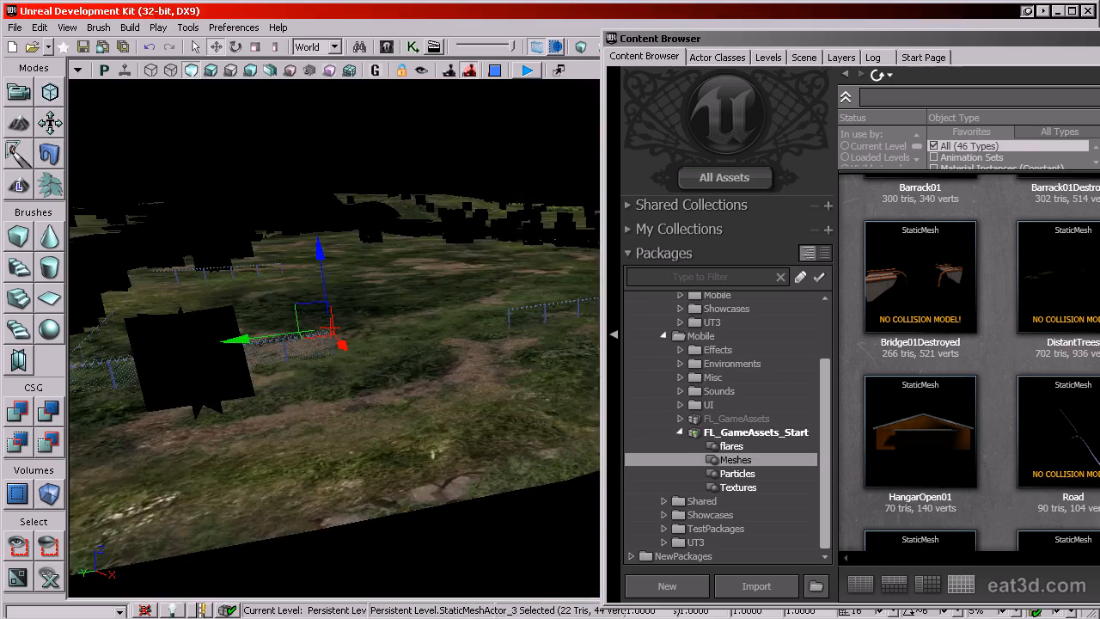
Select the Road static mesh in the Content Browser and place it in the level
{"action": "left_click_drag", "start_coordinate": [641, 39], "coordinate": [71, 37]}
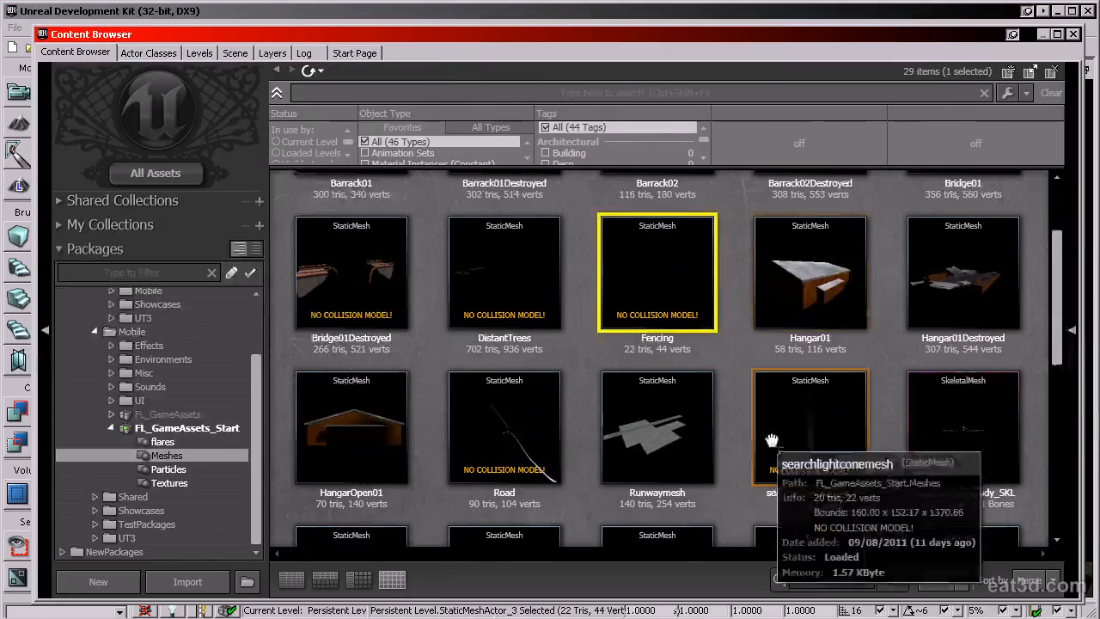
{"action": "scroll", "coordinate": [769, 437], "scroll_direction": "down", "scroll_amount": 1}
{"action": "left_click", "coordinate": [551, 412]}
{"action": "left_click_drag", "start_coordinate": [533, 38], "coordinate": [980, 55]}
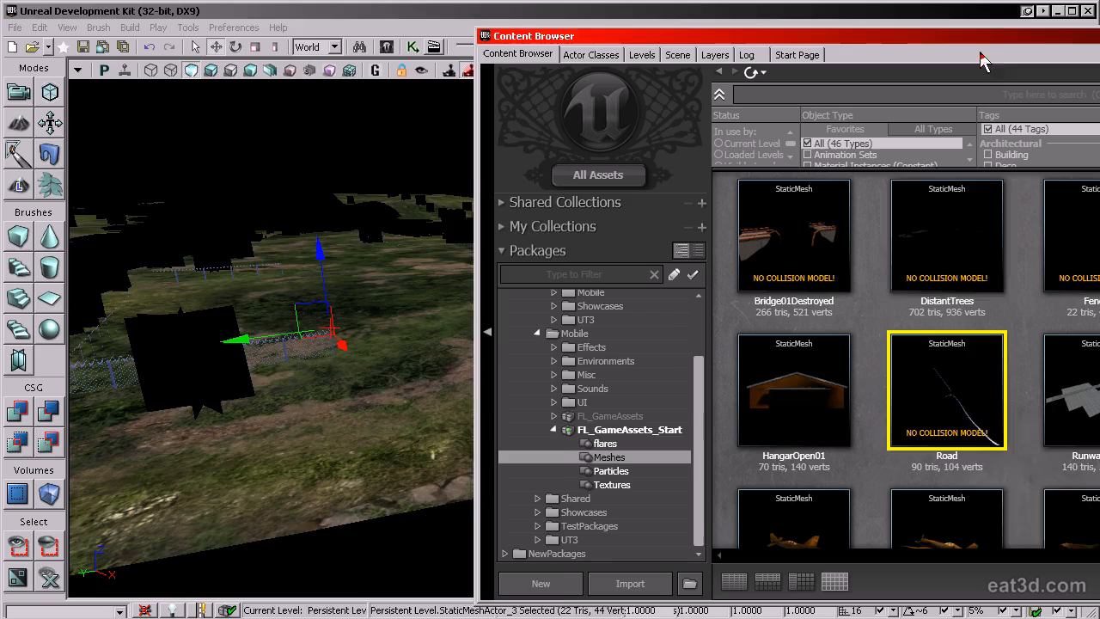
{"action": "left_click", "coordinate": [394, 378]}
Set the Road mesh's location to X 0, Y 0, Z 0 and close its properties
{"action": "double_click", "coordinate": [394, 379]}
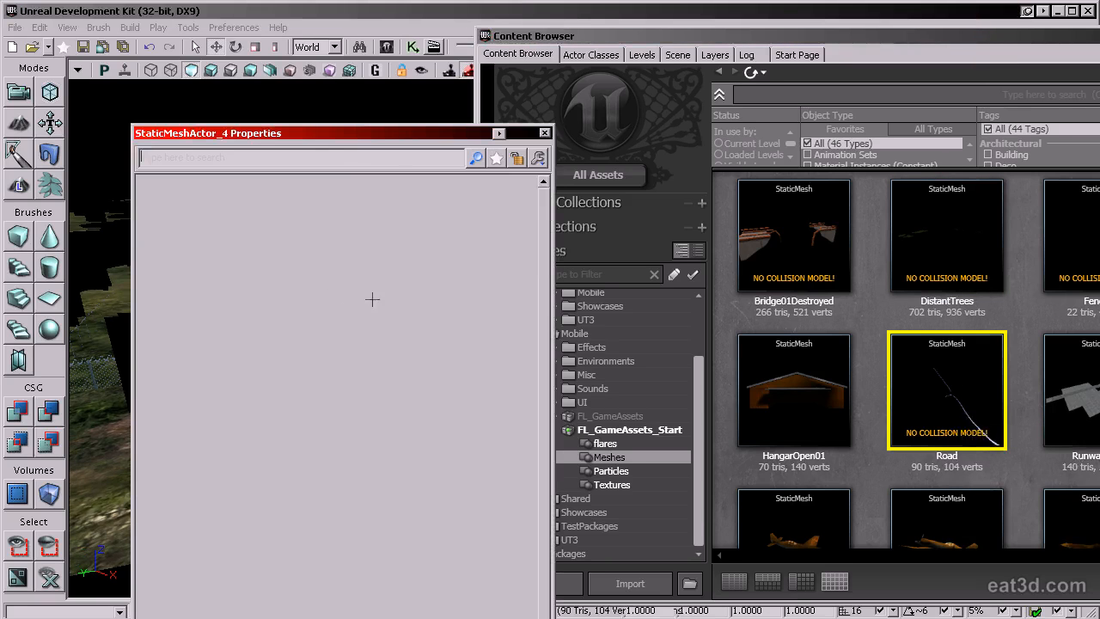
{"action": "double_click", "coordinate": [383, 323]}
{"action": "type", "text": "0"}
{"action": "left_click", "coordinate": [393, 368]}
{"action": "double_click", "coordinate": [392, 354]}
{"action": "type", "text": "0"}
{"action": "key", "text": "Tab"}
{"action": "left_click", "coordinate": [545, 132]}
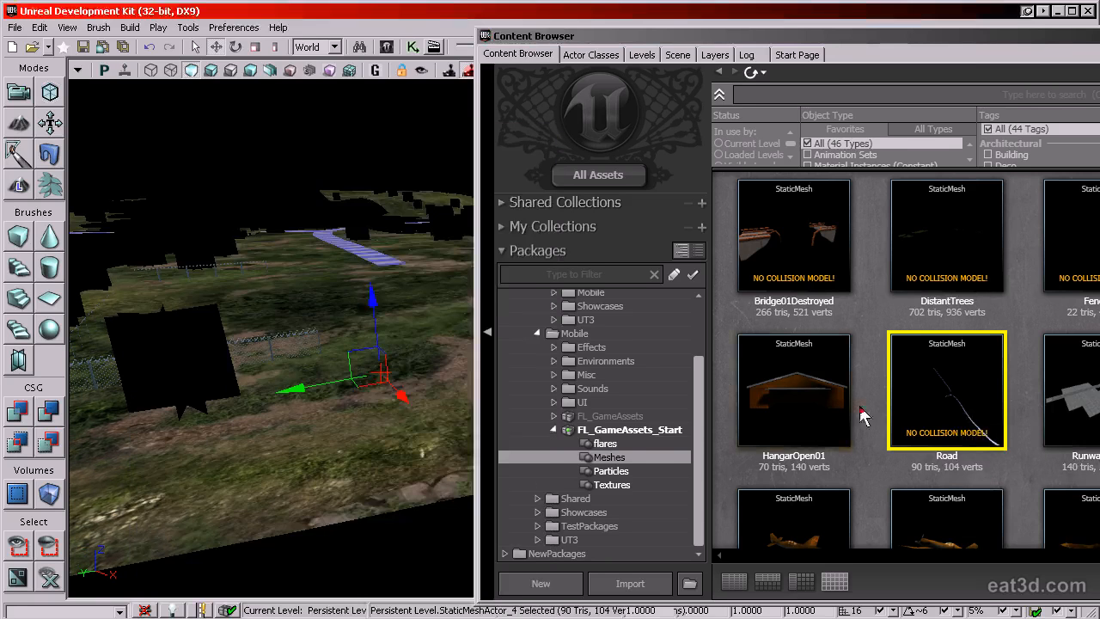
Place the Runwaymesh static mesh in the level and move the Content Browser aside
{"action": "left_click_drag", "start_coordinate": [602, 35], "coordinate": [486, 27]}
{"action": "left_click", "coordinate": [984, 382]}
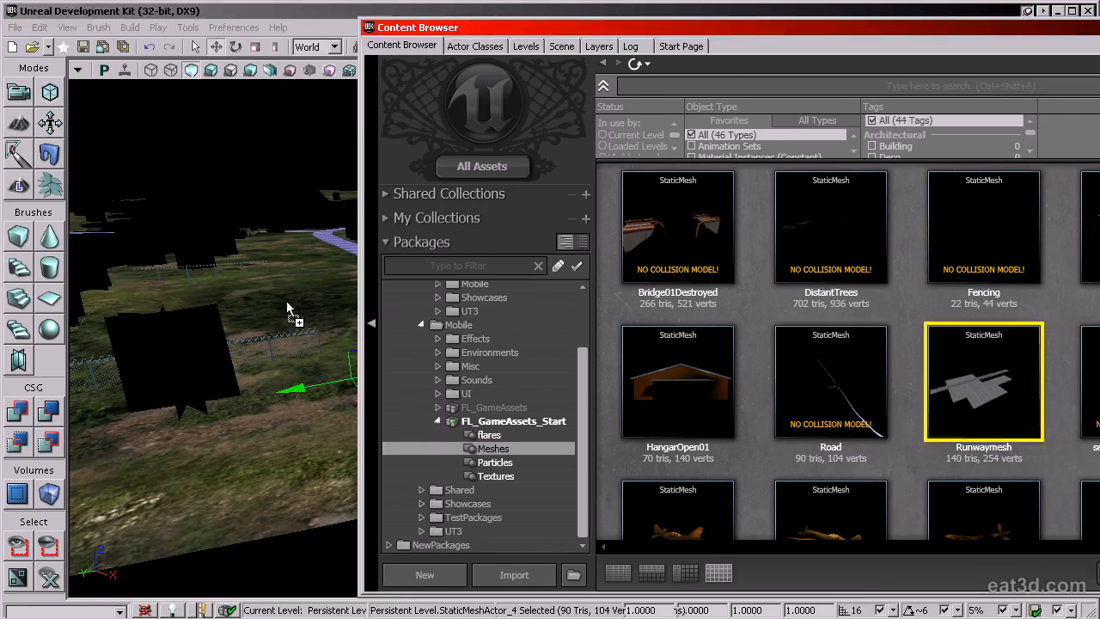
{"action": "left_click", "coordinate": [287, 301]}
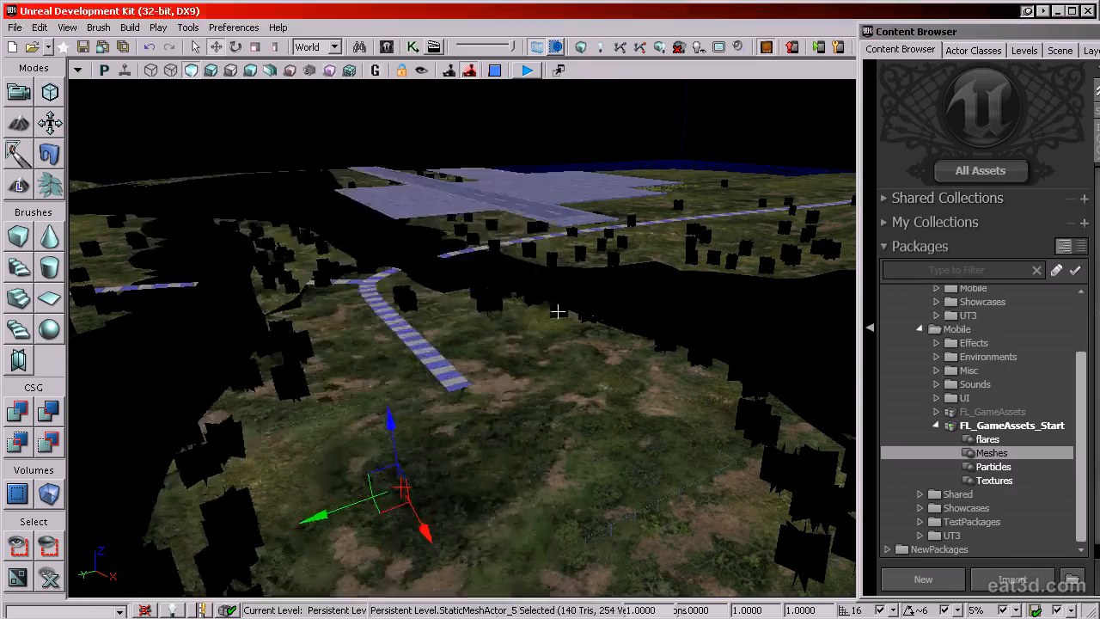
Set the runway mesh's location to X 0, Y 0, Z 0 and close its properties
{"action": "double_click", "coordinate": [421, 300]}
{"action": "left_click", "coordinate": [405, 340]}
{"action": "type", "text": "0"}
{"action": "left_click", "coordinate": [400, 324]}
{"action": "type", "text": "0"}
{"action": "left_click", "coordinate": [394, 355]}
{"action": "type", "text": "0"}
{"action": "left_click", "coordinate": [391, 341]}
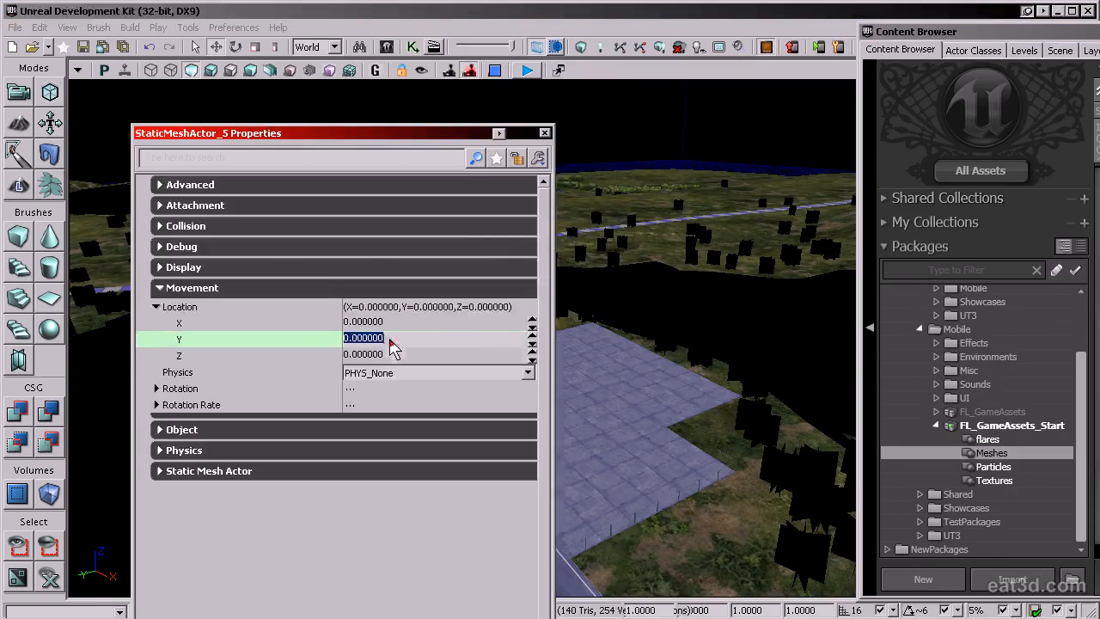
{"action": "left_click", "coordinate": [545, 133]}
Place the Skybox static mesh in the level and move the Content Browser out of the way
{"action": "double_click", "coordinate": [1025, 35]}
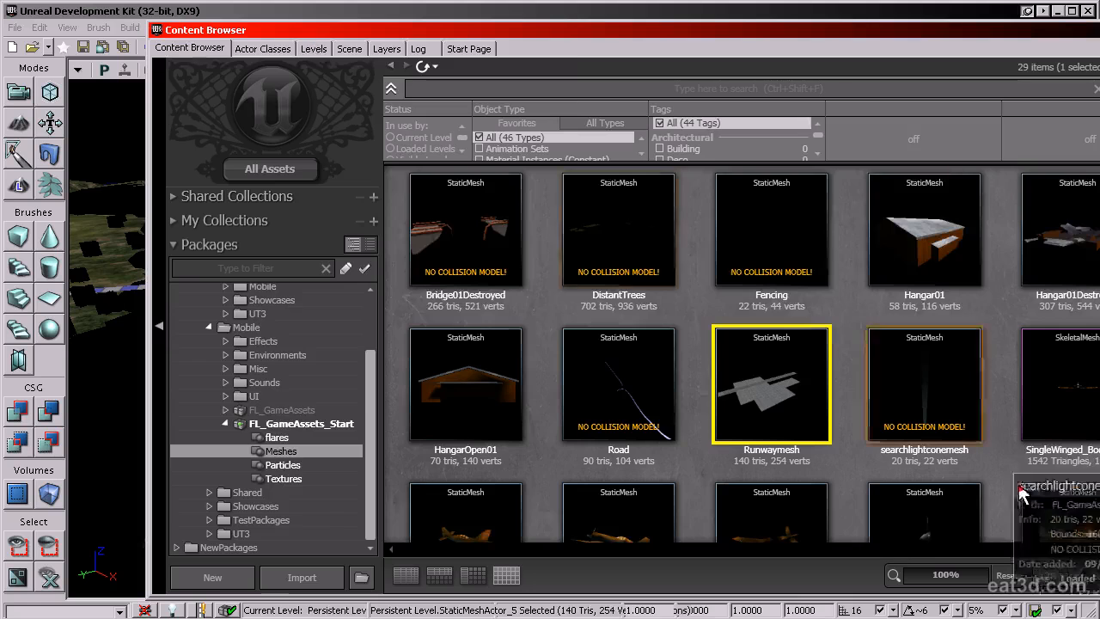
{"action": "left_click", "coordinate": [1059, 344]}
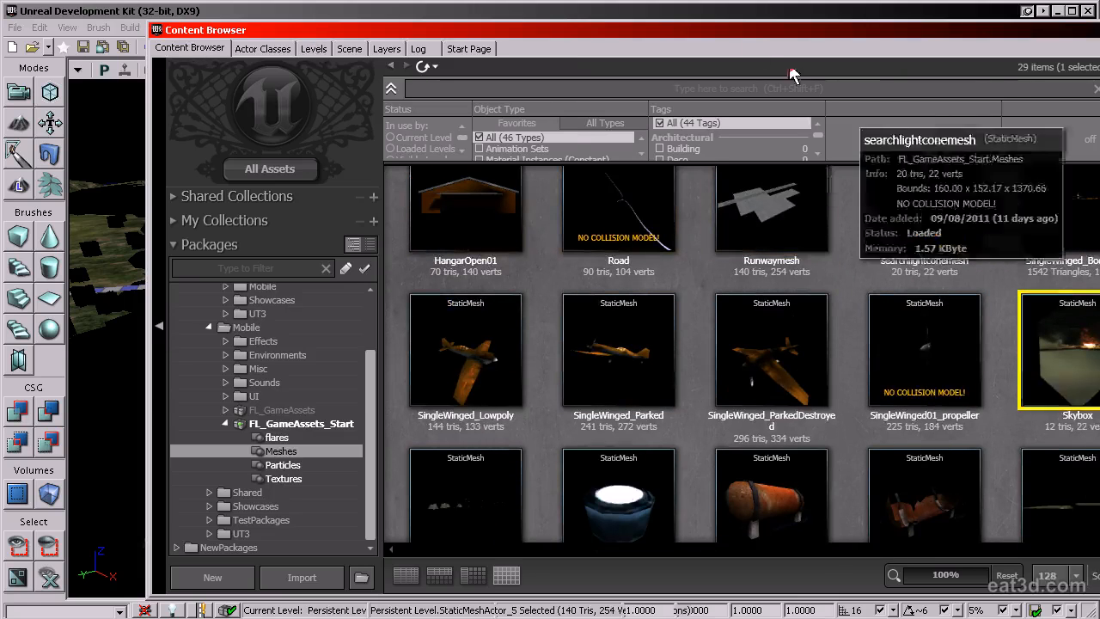
{"action": "double_click", "coordinate": [838, 39]}
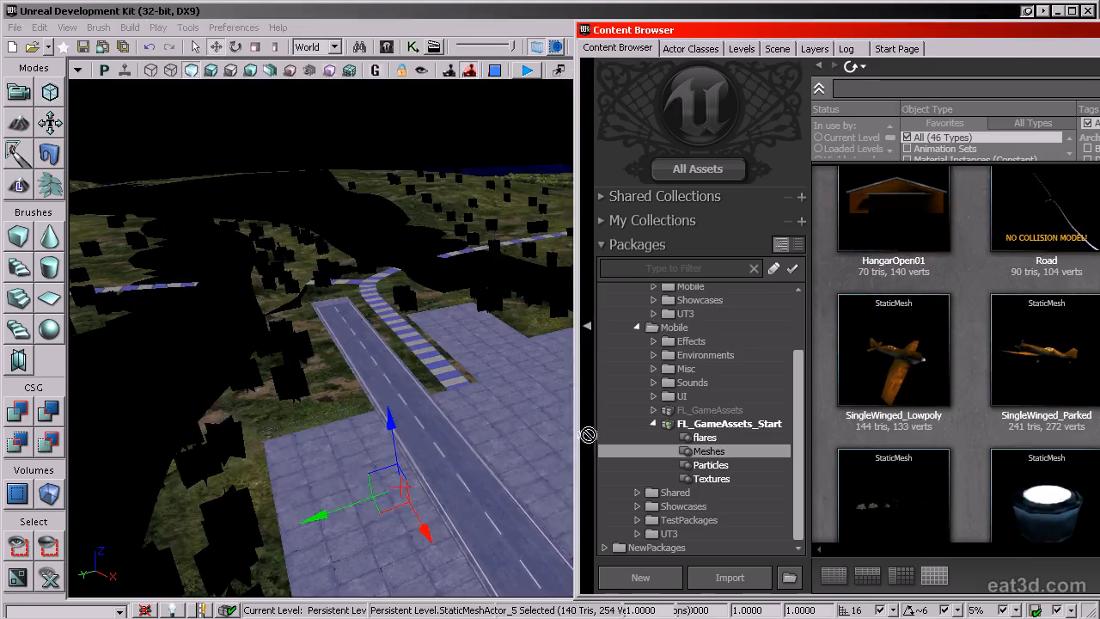
{"action": "left_click_drag", "start_coordinate": [588, 435], "coordinate": [549, 443]}
{"action": "left_click_drag", "start_coordinate": [775, 33], "coordinate": [1099, 34]}
{"action": "right_click_drag", "start_coordinate": [602, 362], "coordinate": [908, 498]}
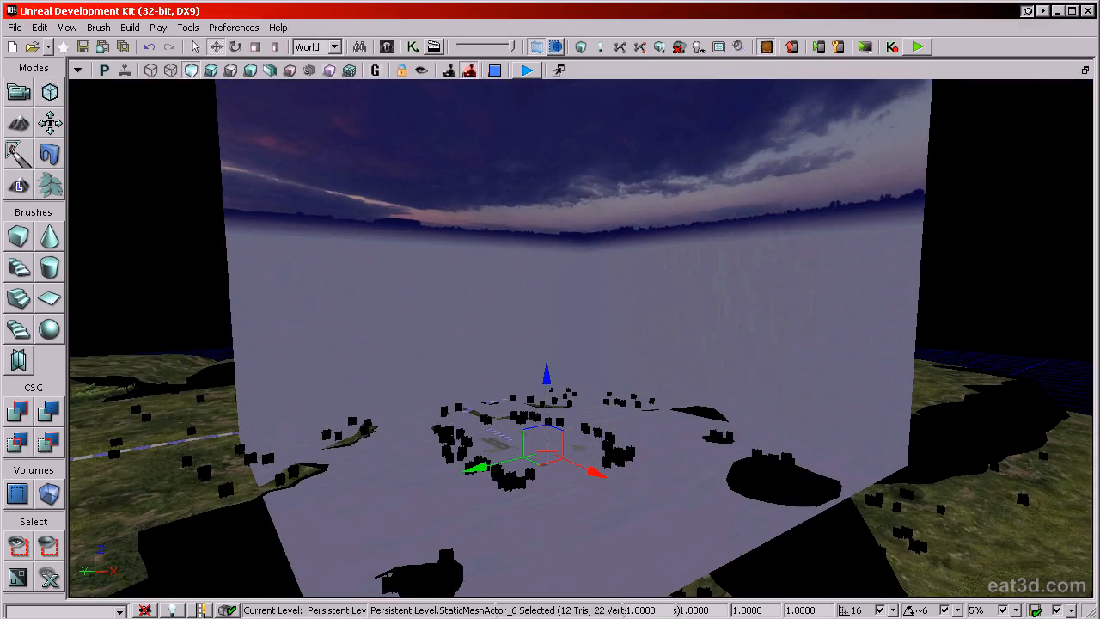
Set the Skybox mesh's Draw Scale to 4 in its display properties and move the properties window aside
{"action": "right_click_drag", "start_coordinate": [737, 454], "coordinate": [716, 423]}
{"action": "key", "text": "F4"}
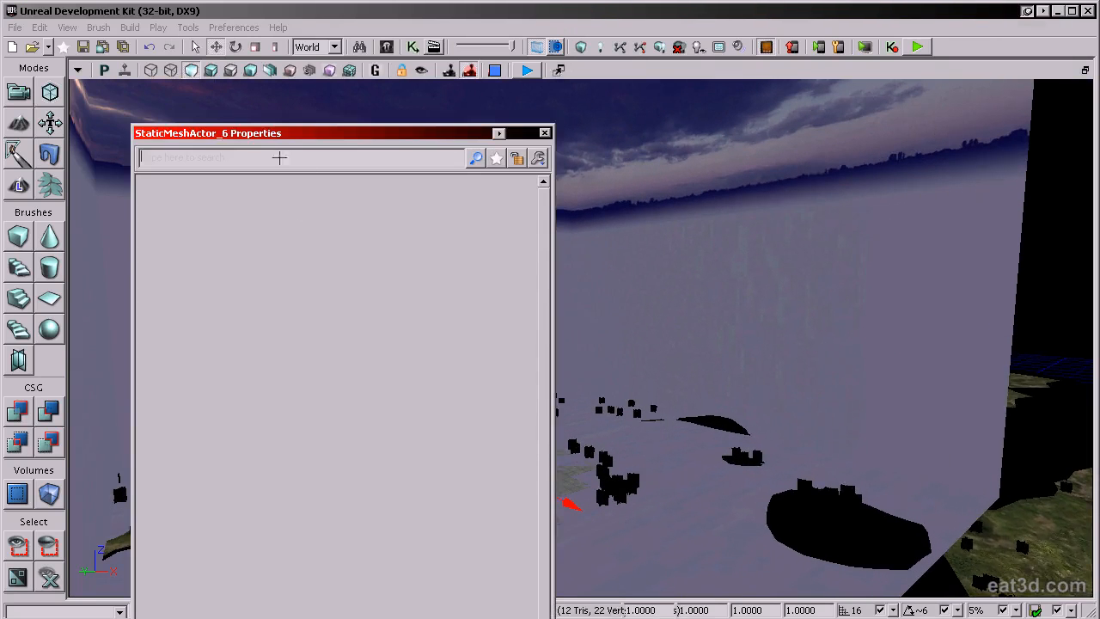
{"action": "left_click_drag", "start_coordinate": [710, 140], "coordinate": [910, 118]}
{"action": "left_click", "coordinate": [819, 216]}
{"action": "left_click", "coordinate": [821, 211]}
{"action": "left_click", "coordinate": [821, 230]}
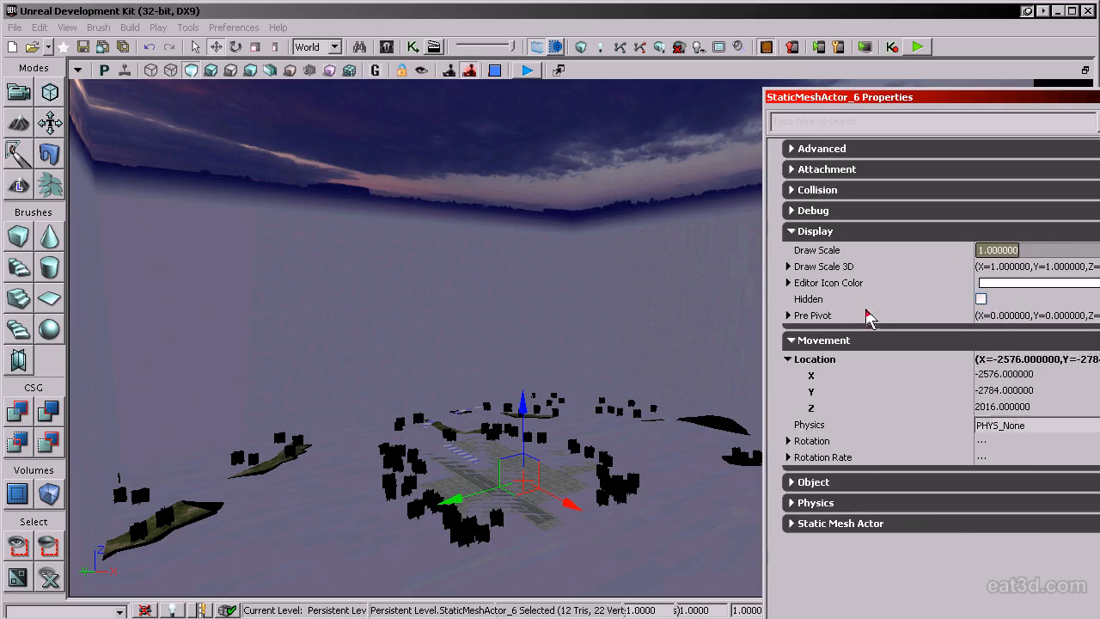
{"action": "double_click", "coordinate": [823, 268]}
{"action": "double_click", "coordinate": [824, 266]}
{"action": "left_click", "coordinate": [869, 251]}
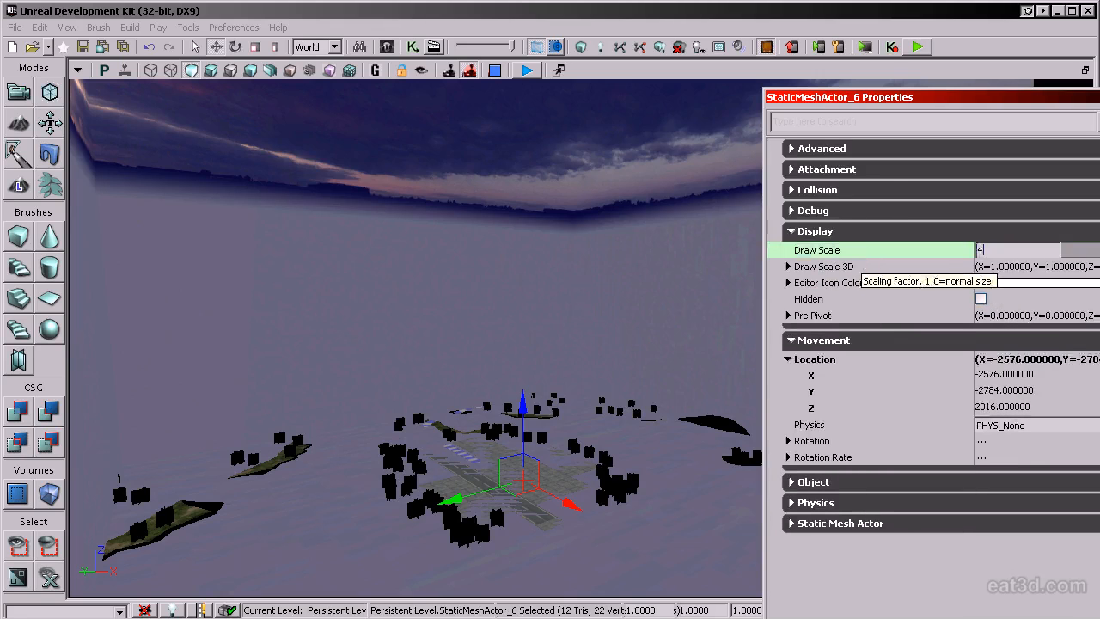
{"action": "key", "text": "Return"}
{"action": "left_click_drag", "start_coordinate": [881, 101], "coordinate": [1099, 107]}
Inspect how the skybox meets the terrain edges and set the Skybox mesh's scale to 5
{"action": "left_click_drag", "start_coordinate": [813, 285], "coordinate": [813, 378]}
{"action": "right_click_drag", "start_coordinate": [590, 453], "coordinate": [590, 508]}
{"action": "left_click_drag", "start_coordinate": [571, 451], "coordinate": [571, 563]}
{"action": "left_click_drag", "start_coordinate": [527, 438], "coordinate": [528, 551]}
{"action": "left_click_drag", "start_coordinate": [583, 523], "coordinate": [583, 573]}
{"action": "left_click_drag", "start_coordinate": [631, 511], "coordinate": [994, 450]}
{"action": "double_click", "coordinate": [641, 610]}
{"action": "type", "text": "5"}
{"action": "key", "text": "Return"}
Increase the Skybox mesh's overall scale to 6
{"action": "left_click_drag", "start_coordinate": [788, 307], "coordinate": [787, 259]}
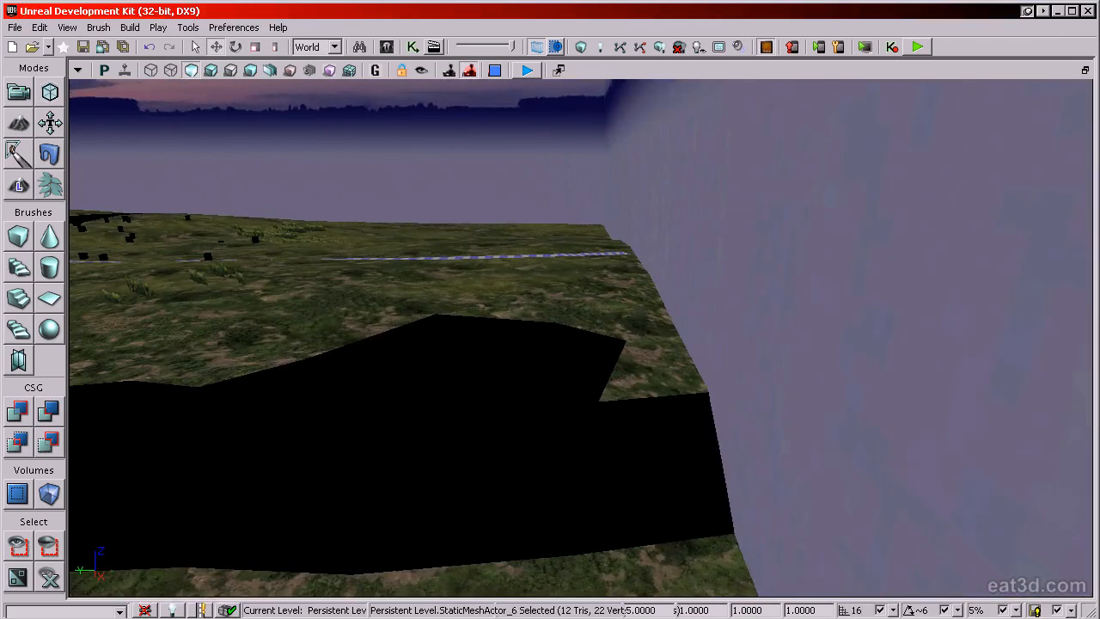
{"action": "double_click", "coordinate": [641, 610]}
{"action": "type", "text": "6"}
{"action": "key", "text": "Return"}
Fly around the level to examine the sky and horizon surrounding the terrain
{"action": "middle_click_drag", "start_coordinate": [852, 300], "coordinate": [765, 322]}
{"action": "right_click_drag", "start_coordinate": [765, 322], "coordinate": [624, 338]}
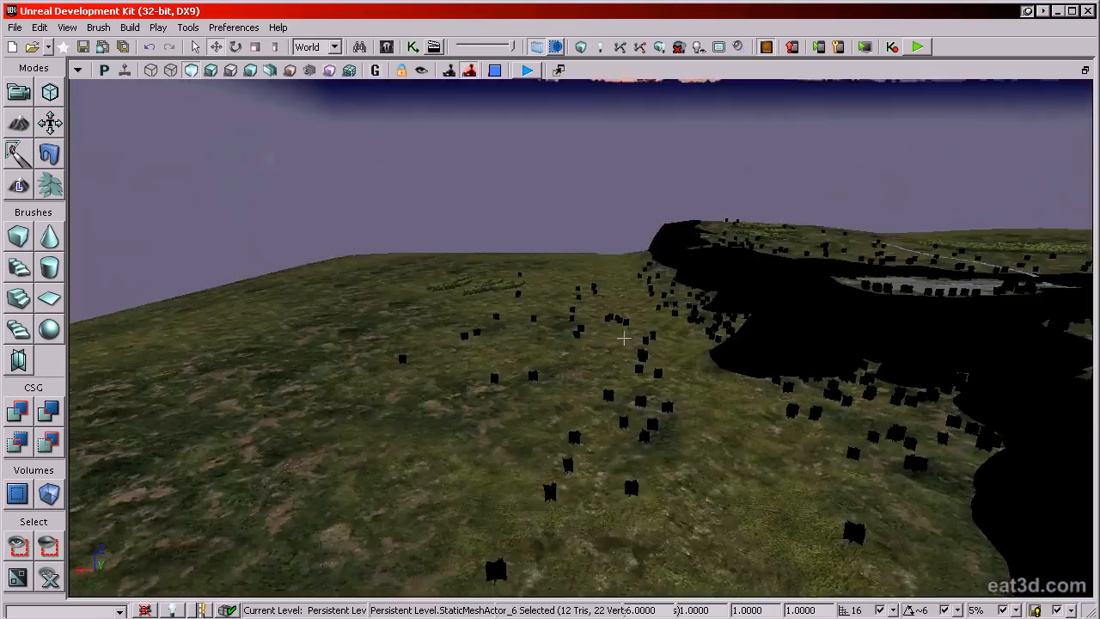
{"action": "left_click_drag", "start_coordinate": [624, 337], "coordinate": [632, 379]}
{"action": "right_click_drag", "start_coordinate": [632, 378], "coordinate": [675, 421]}
{"action": "right_click_drag", "start_coordinate": [689, 581], "coordinate": [742, 434]}
{"action": "left_click_drag", "start_coordinate": [741, 435], "coordinate": [745, 387]}
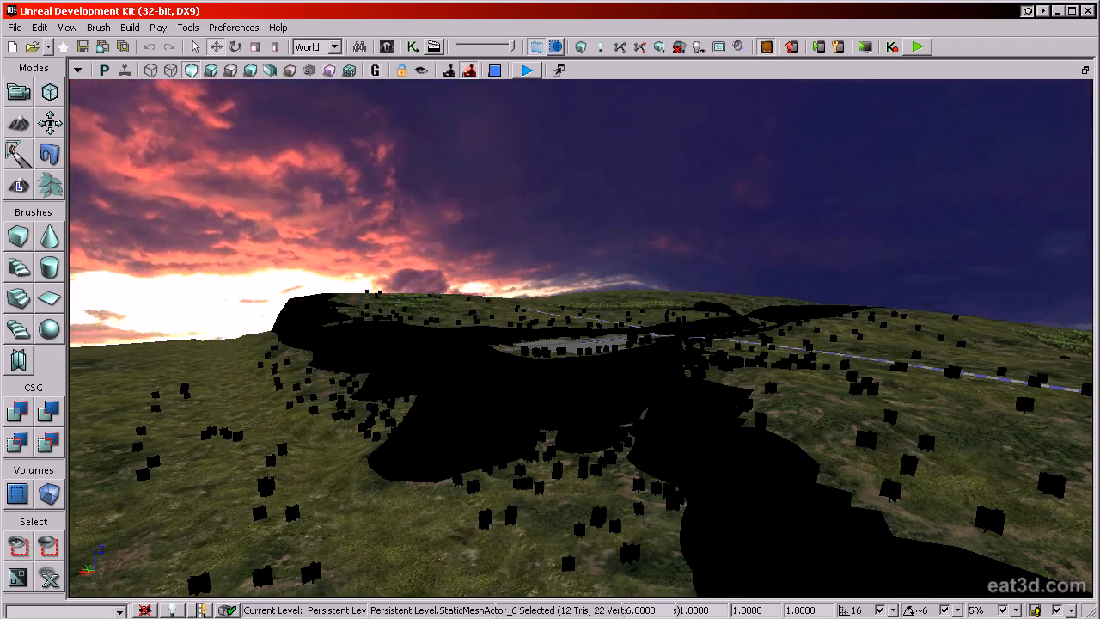
{"action": "left_click_drag", "start_coordinate": [581, 339], "coordinate": [477, 197]}
{"action": "right_click_drag", "start_coordinate": [477, 198], "coordinate": [528, 201]}
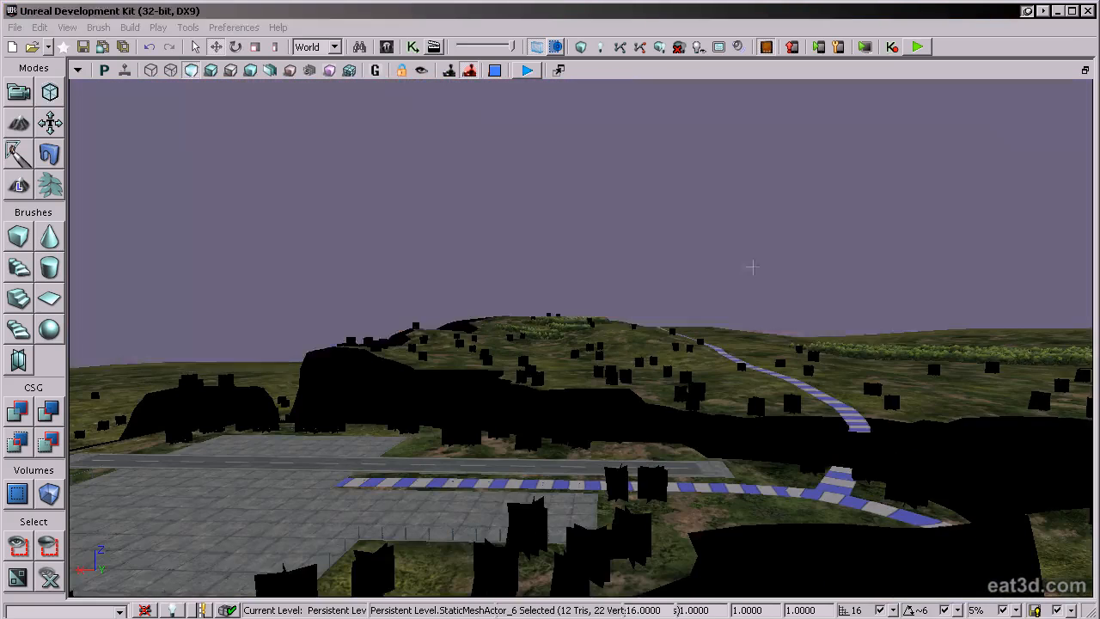
{"action": "mouse_move", "coordinate": [755, 294]}
{"action": "right_mouse_down"}
{"action": "mouse_move", "coordinate": [762, 286]}
{"action": "mouse_move", "coordinate": [755, 293]}
{"action": "right_mouse_up"}
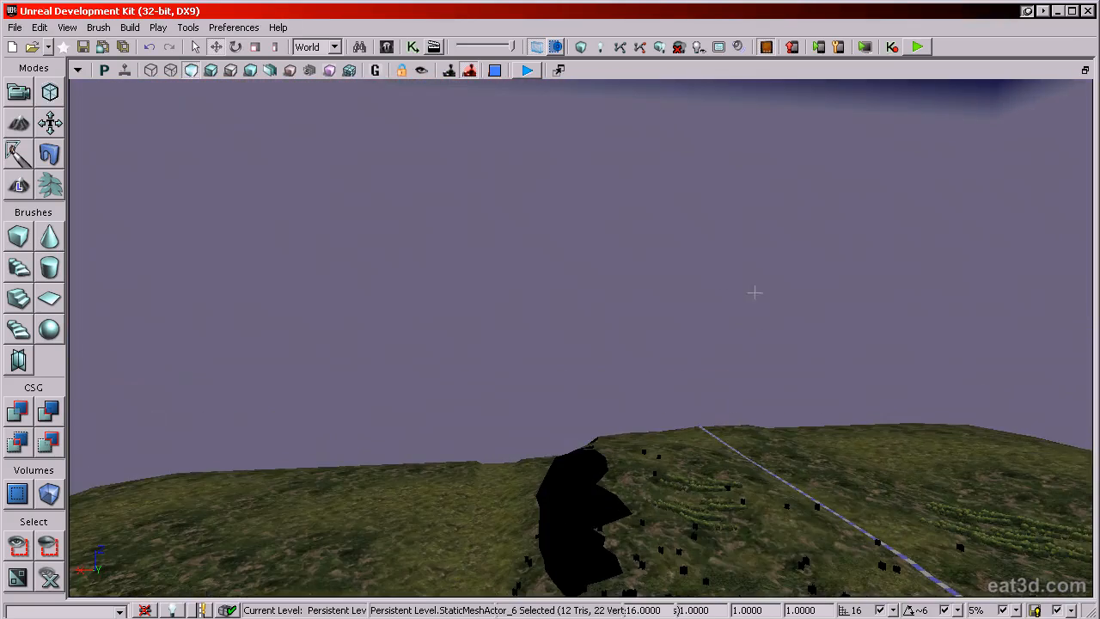
Show the whole level in a top wireframe view, set the Skybox mesh's Draw Scale to 30 and close its properties
{"action": "left_click", "coordinate": [106, 72]}
{"action": "left_click", "coordinate": [105, 73]}
{"action": "left_click", "coordinate": [106, 73]}
{"action": "left_click", "coordinate": [106, 72]}
{"action": "left_click", "coordinate": [151, 72]}
{"action": "scroll", "coordinate": [240, 197], "scroll_direction": "down", "scroll_amount": 20}
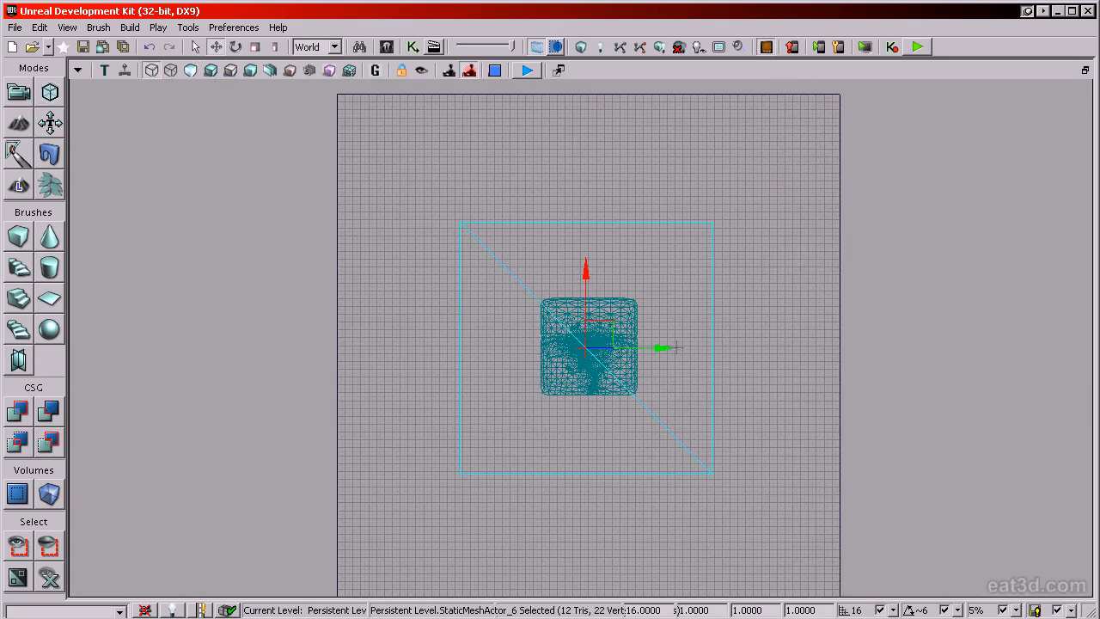
{"action": "key", "text": "F4"}
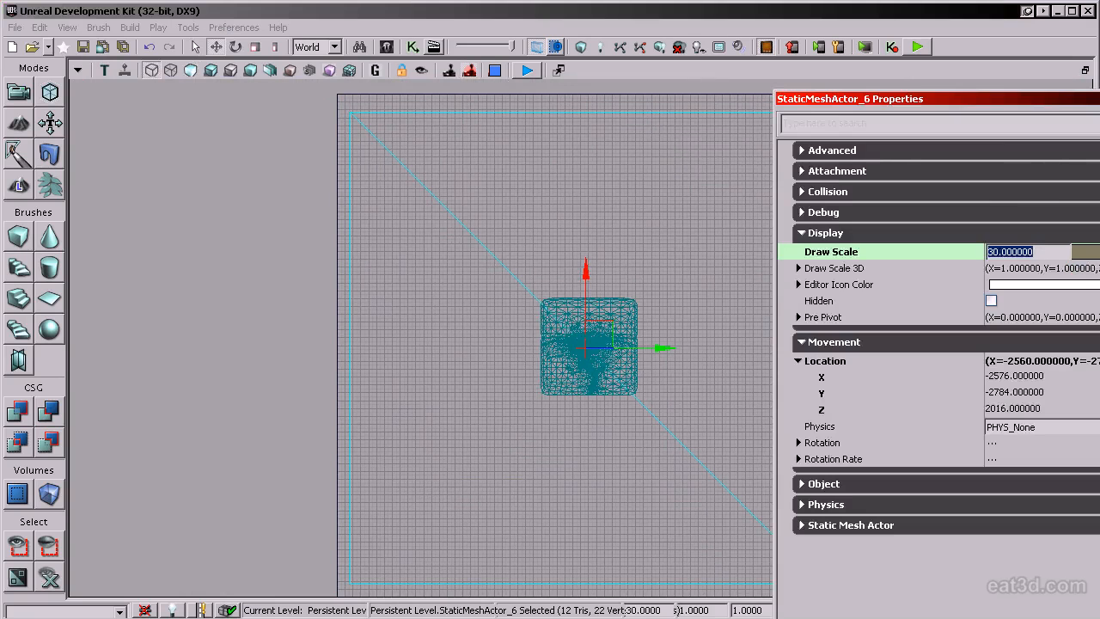
{"action": "left_click", "coordinate": [1099, 99]}
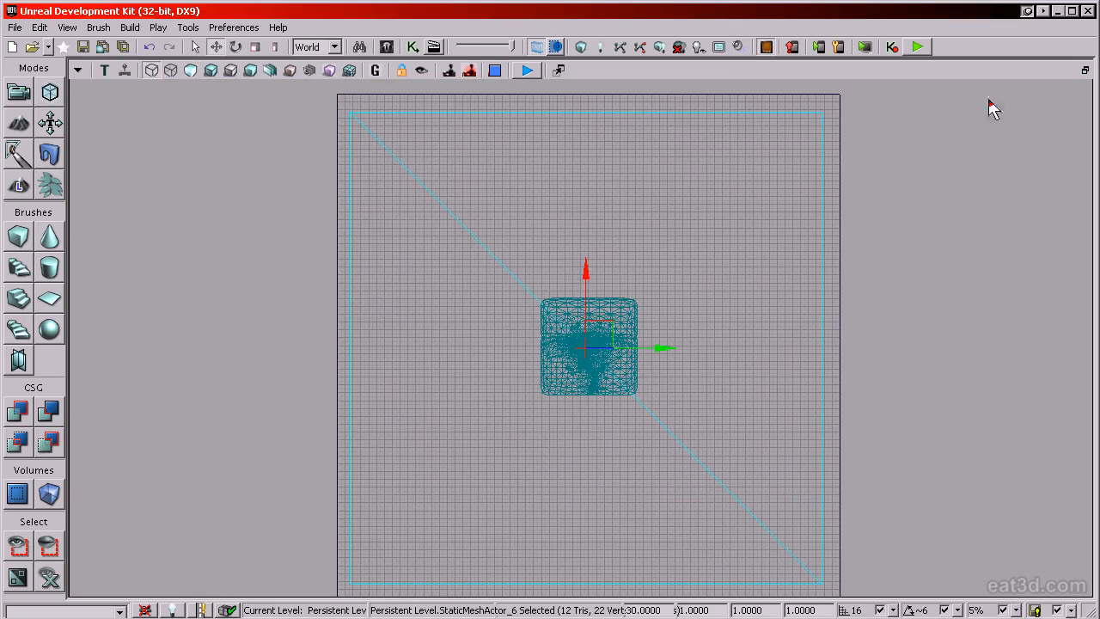
Check the skybox from the front, then return the viewport to the unlit perspective view
{"action": "left_click", "coordinate": [123, 72]}
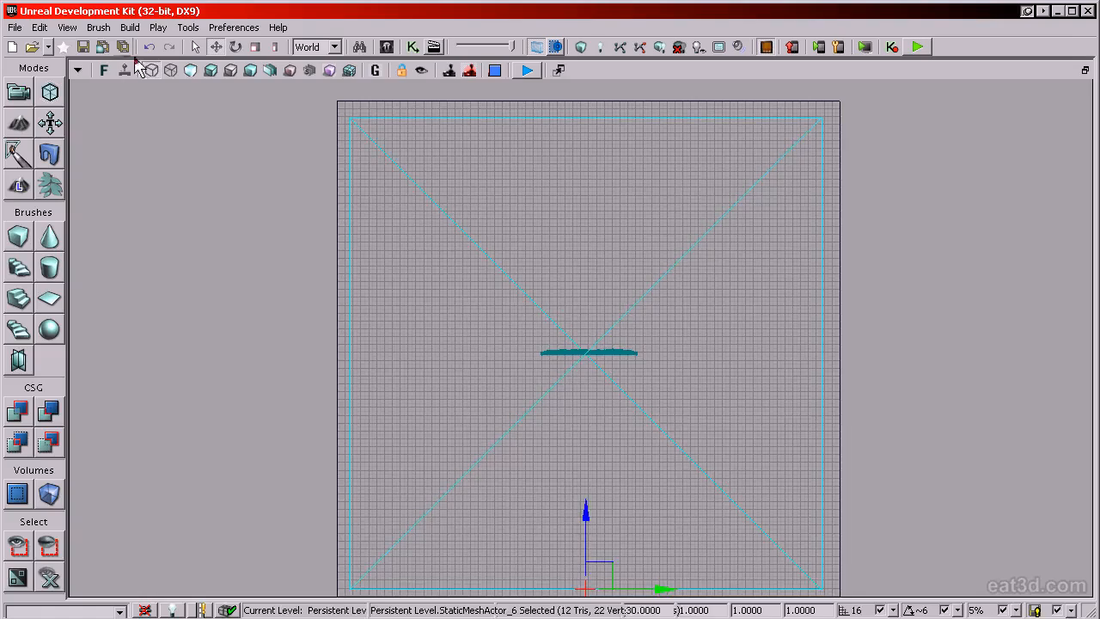
{"action": "left_click", "coordinate": [102, 73]}
{"action": "left_click", "coordinate": [102, 73]}
{"action": "right_click_drag", "start_coordinate": [524, 293], "coordinate": [653, 295]}
{"action": "left_click", "coordinate": [190, 70]}
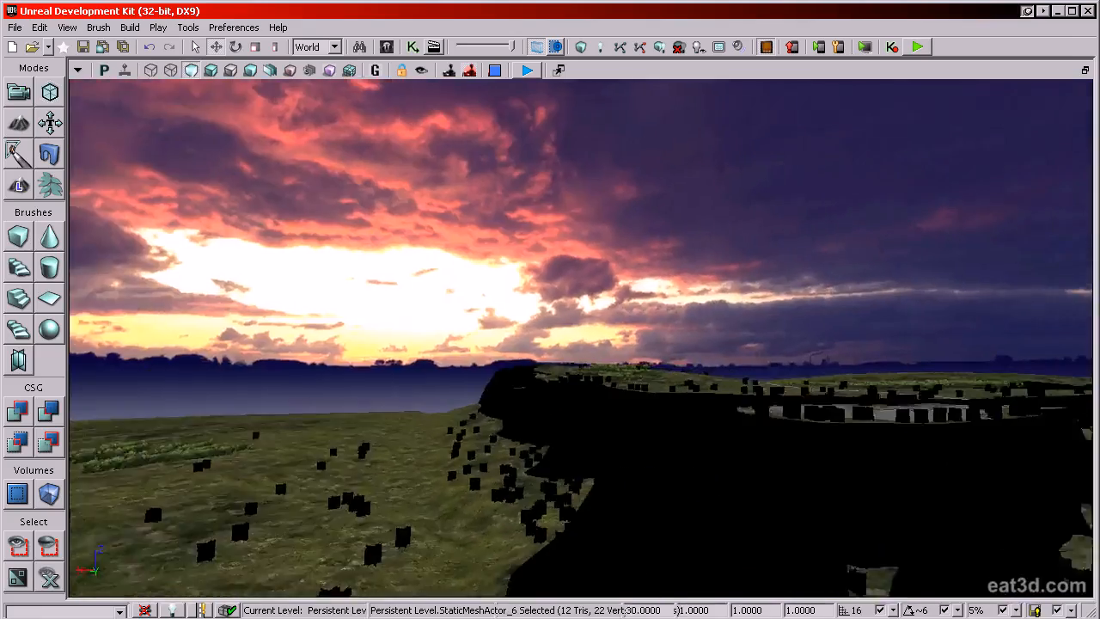
Fly toward the runway to examine the enlarged skybox's clouds and horizon behind the terrain
{"action": "left_click_drag", "start_coordinate": [550, 343], "coordinate": [567, 284]}
{"action": "right_click_drag", "start_coordinate": [477, 220], "coordinate": [516, 198]}
{"action": "left_click_drag", "start_coordinate": [442, 211], "coordinate": [370, 155]}
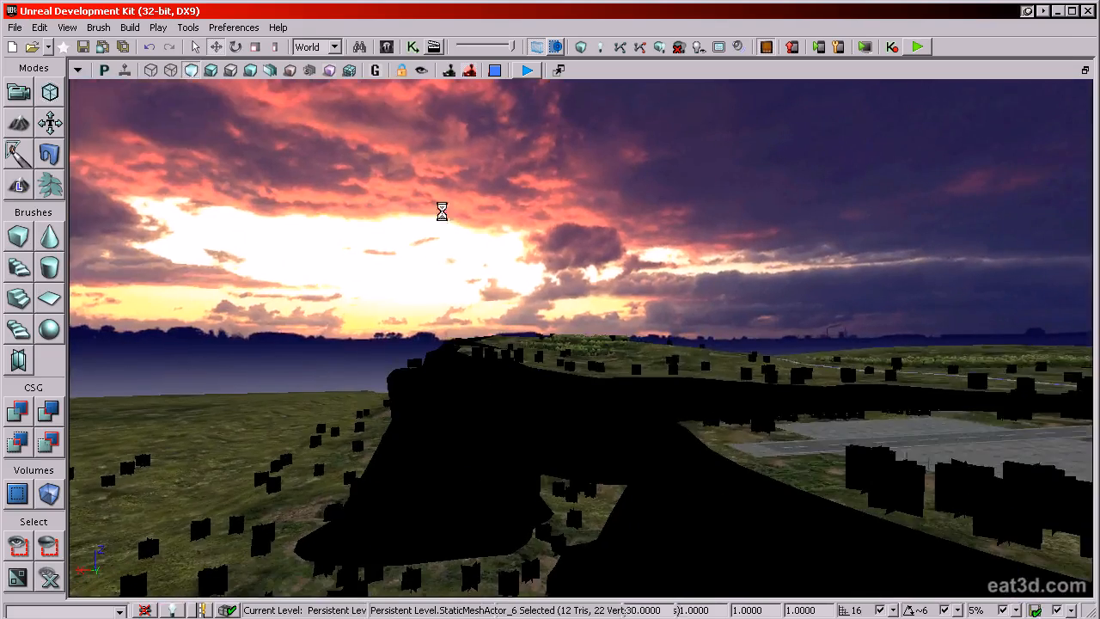
{"action": "left_click_drag", "start_coordinate": [393, 297], "coordinate": [413, 266]}
{"action": "left_click_drag", "start_coordinate": [447, 361], "coordinate": [472, 257]}
{"action": "left_click_drag", "start_coordinate": [583, 353], "coordinate": [378, 322]}
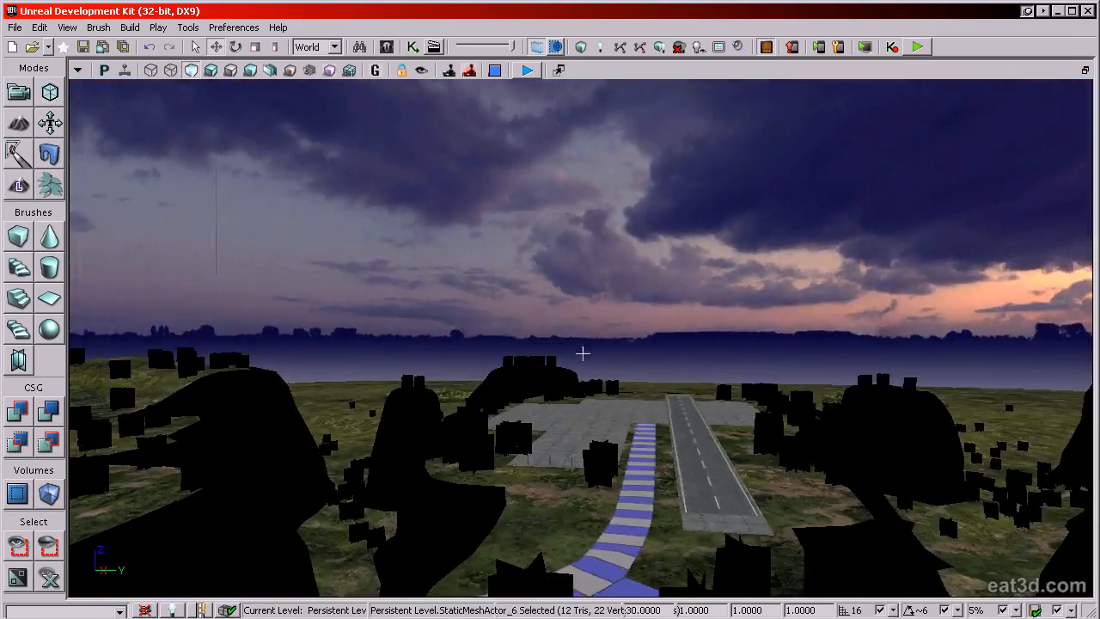
Rotate the skybox about 129 degrees around its vertical axis so the sunset faces down the runway
{"action": "left_click_drag", "start_coordinate": [667, 339], "coordinate": [935, 378]}
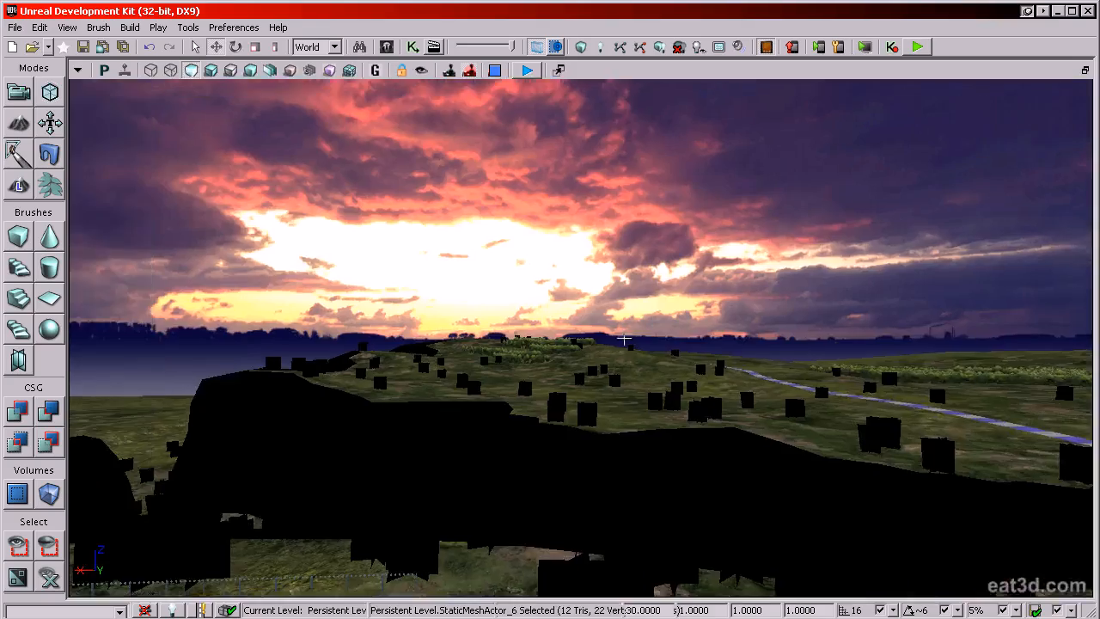
{"action": "right_click_drag", "start_coordinate": [935, 379], "coordinate": [935, 439]}
{"action": "left_click_drag", "start_coordinate": [614, 367], "coordinate": [614, 258]}
{"action": "right_click_drag", "start_coordinate": [613, 258], "coordinate": [686, 438]}
{"action": "key", "text": "space"}
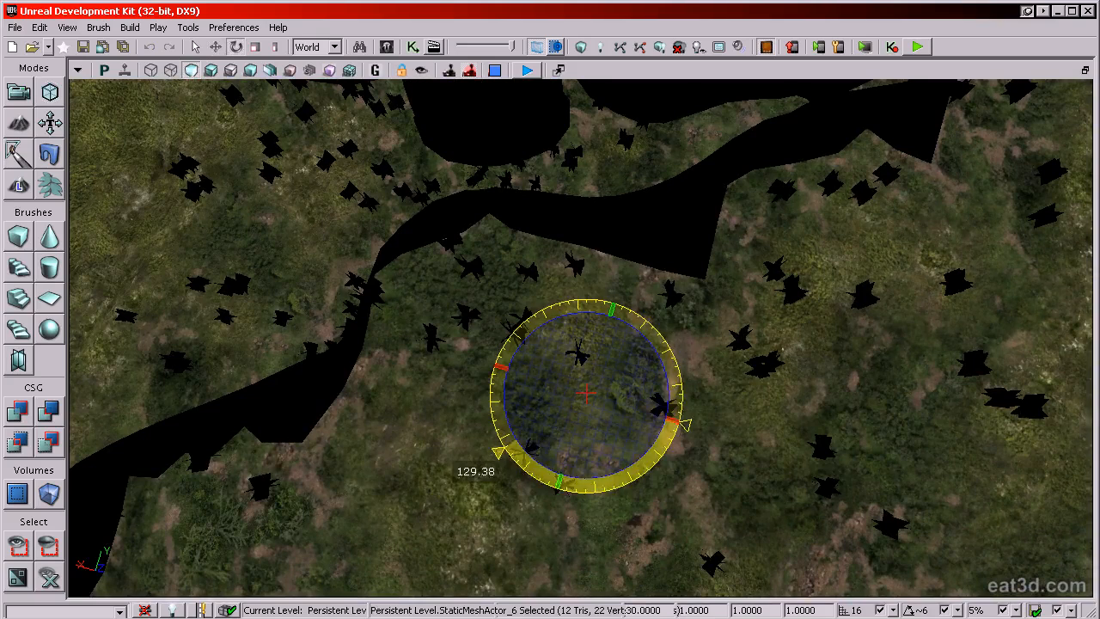
{"action": "left_click_drag", "start_coordinate": [615, 478], "coordinate": [617, 474]}
{"action": "right_click_drag", "start_coordinate": [719, 331], "coordinate": [732, 157]}
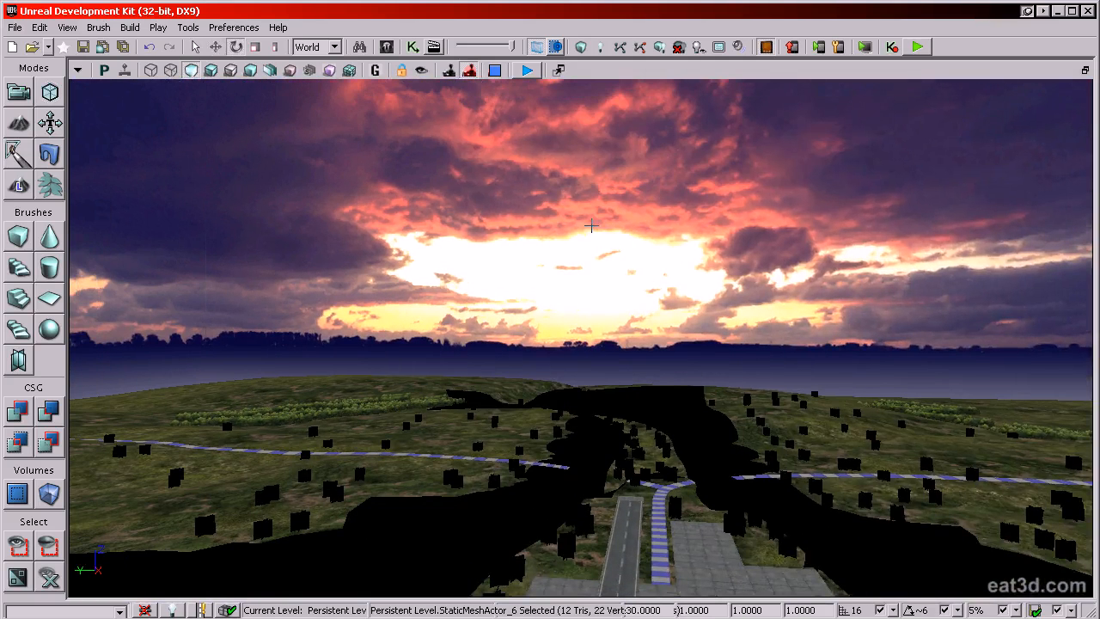
Disable Accepts Lights and Cast Shadow in the lighting properties of the skybox's static mesh component
{"action": "key", "text": "F4"}
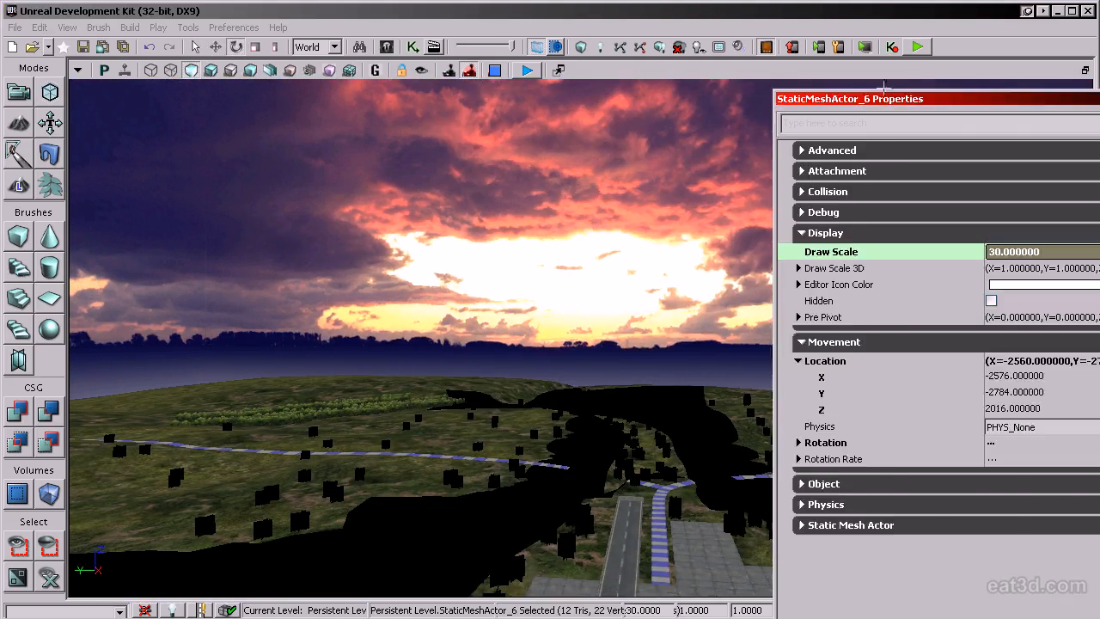
{"action": "left_click_drag", "start_coordinate": [575, 96], "coordinate": [562, 87]}
{"action": "left_click", "coordinate": [535, 214]}
{"action": "left_click", "coordinate": [535, 235]}
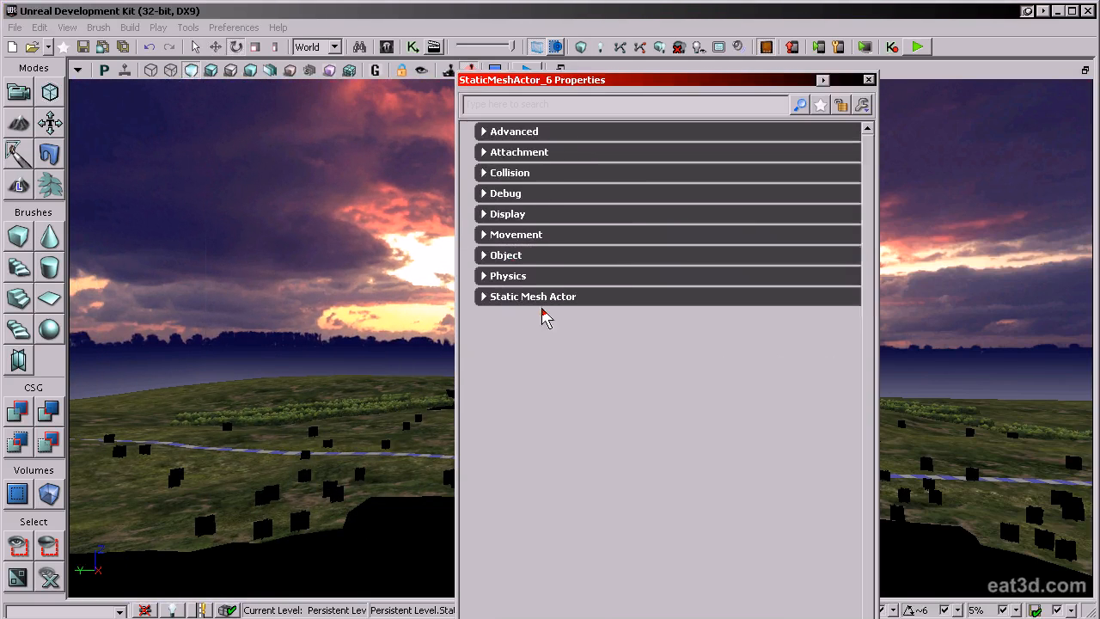
{"action": "left_click", "coordinate": [543, 298]}
{"action": "left_click", "coordinate": [545, 333]}
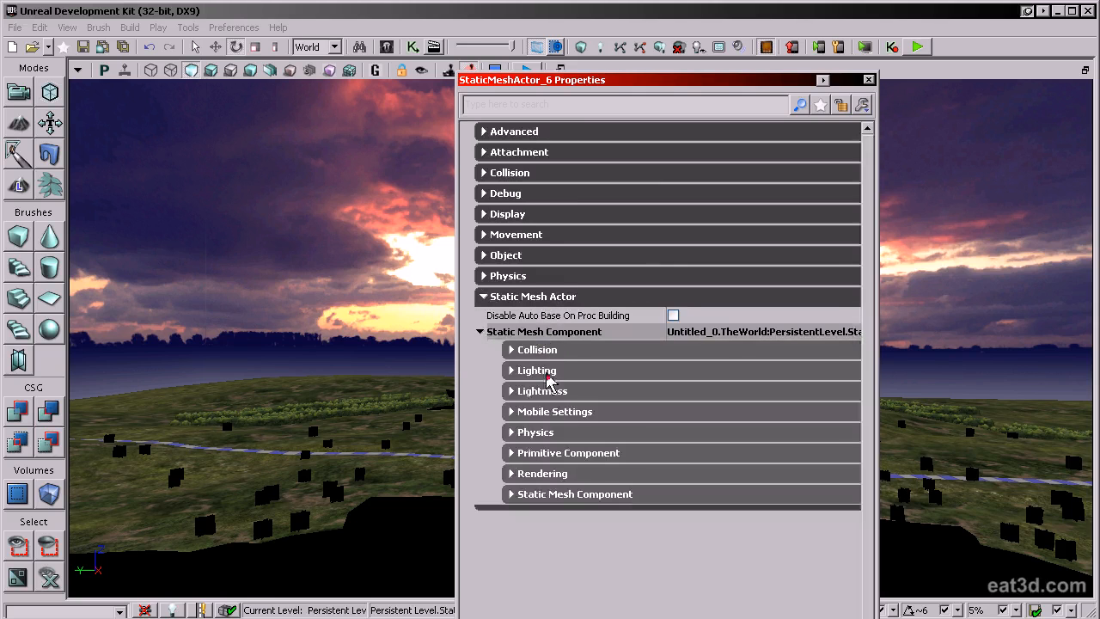
{"action": "left_click", "coordinate": [553, 373]}
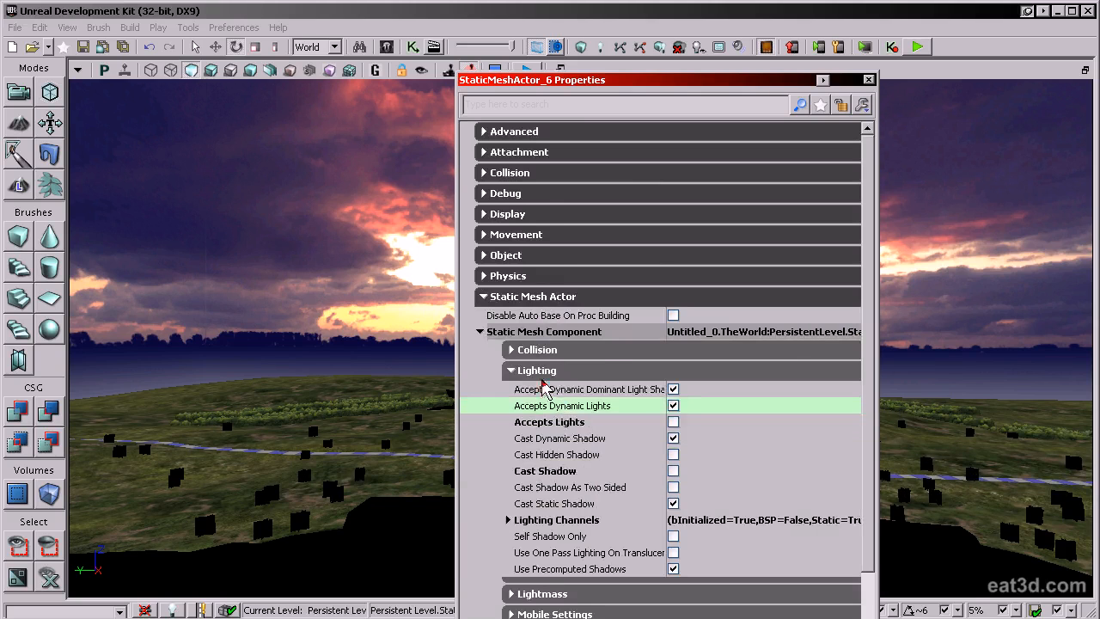
{"action": "left_click", "coordinate": [543, 370]}
Set the skybox's Collision Type to COLLIDE_NoCollision and close its properties
{"action": "left_click", "coordinate": [516, 175]}
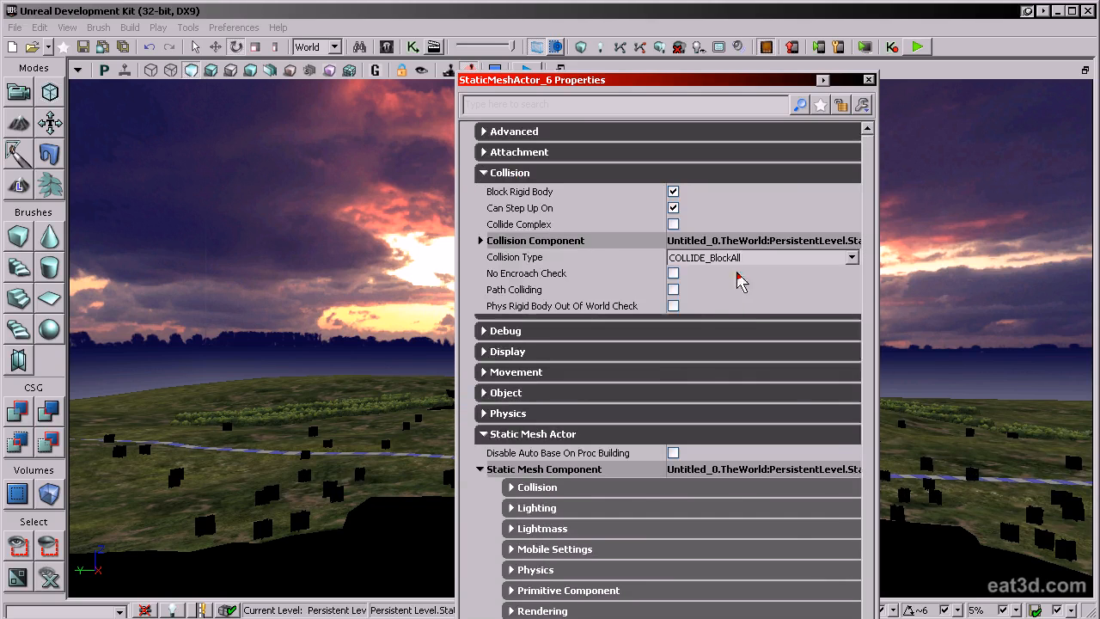
{"action": "left_click", "coordinate": [706, 257]}
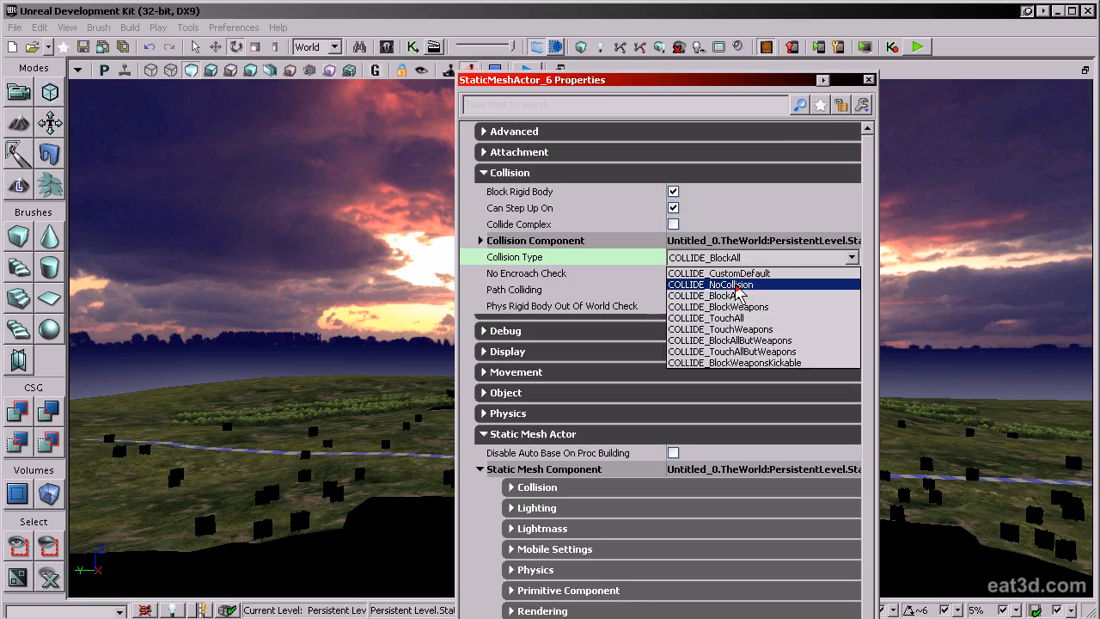
{"action": "left_click", "coordinate": [710, 285]}
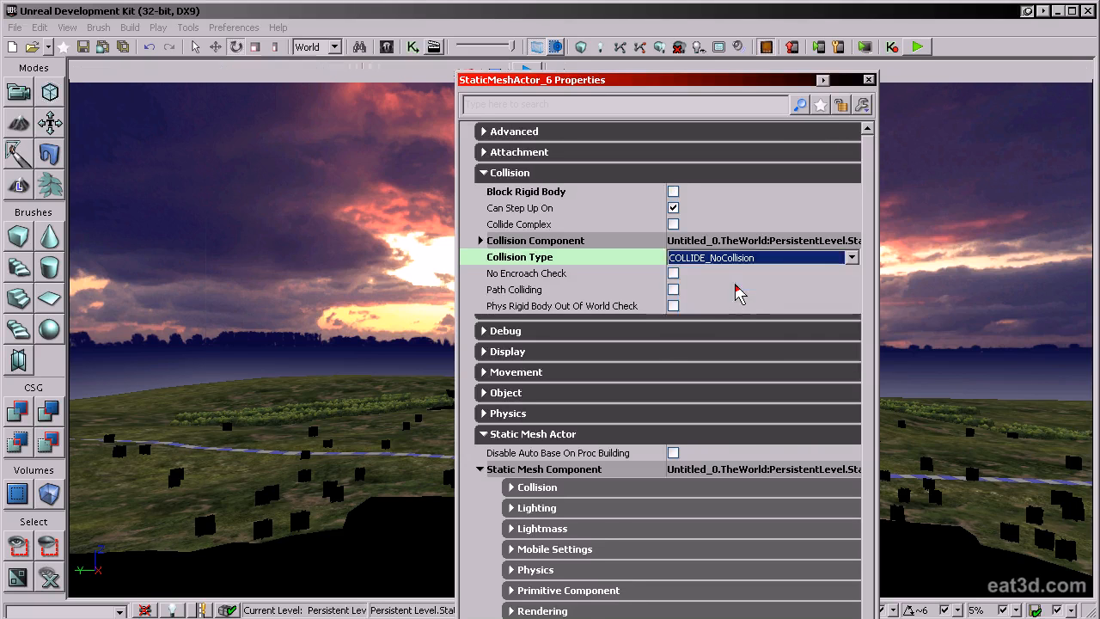
{"action": "left_click", "coordinate": [870, 81]}
Save the level as FL-CliffAttack_Start.udk in the Mobile maps folder, overwriting the existing file
{"action": "scroll", "coordinate": [589, 242], "scroll_direction": "down", "scroll_amount": 5}
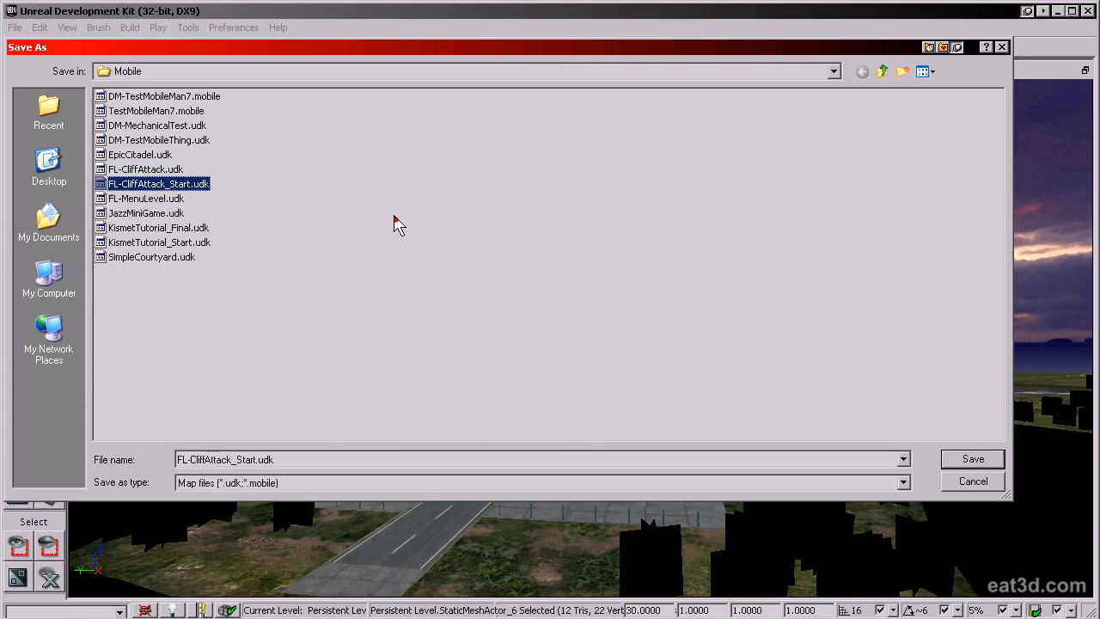
{"action": "key", "text": "Return"}
{"action": "key", "text": "Return"}
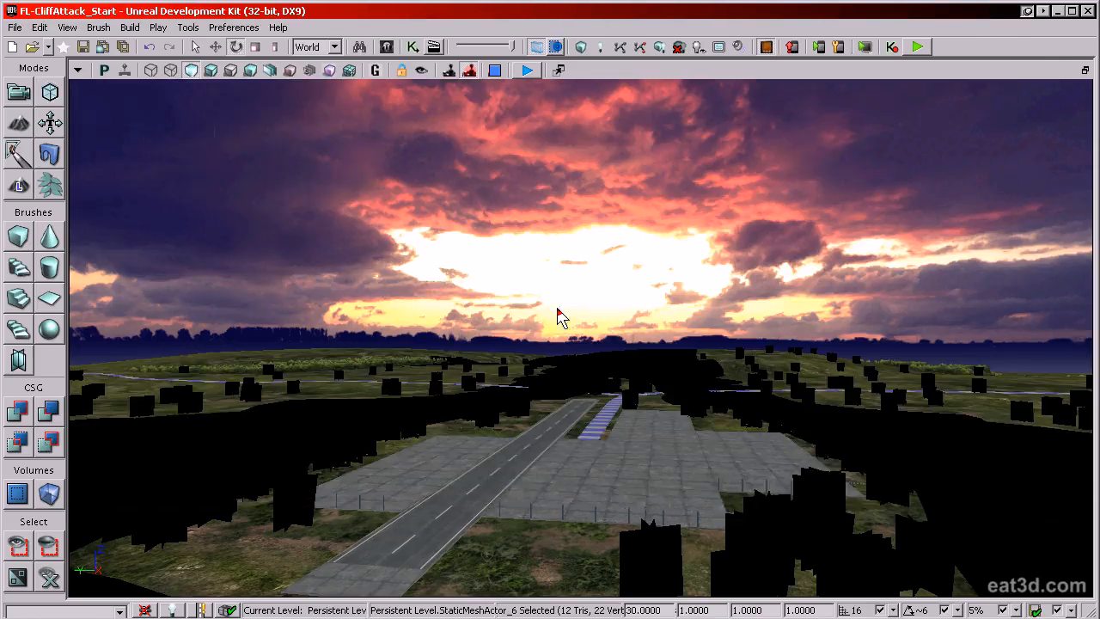
Find the SmallRocks mesh in the FL_GameAssets_Start package and place it in the level near the runway
{"action": "left_click_drag", "start_coordinate": [527, 339], "coordinate": [515, 349]}
{"action": "left_click_drag", "start_coordinate": [1099, 43], "coordinate": [220, 44]}
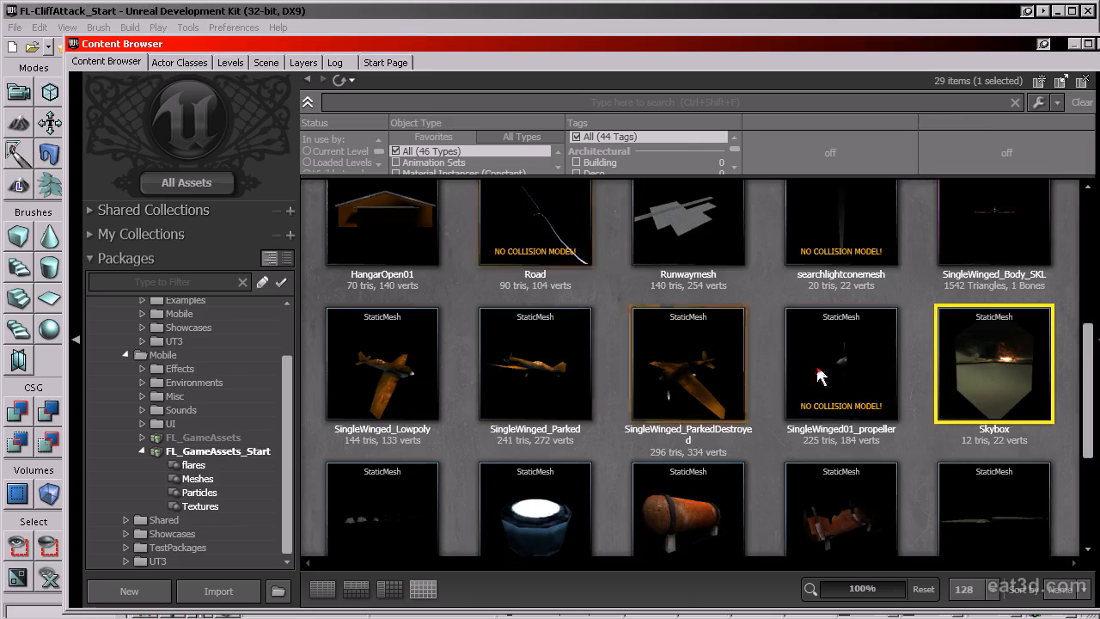
{"action": "scroll", "coordinate": [819, 375], "scroll_direction": "down", "scroll_amount": 3}
{"action": "left_click", "coordinate": [383, 353]}
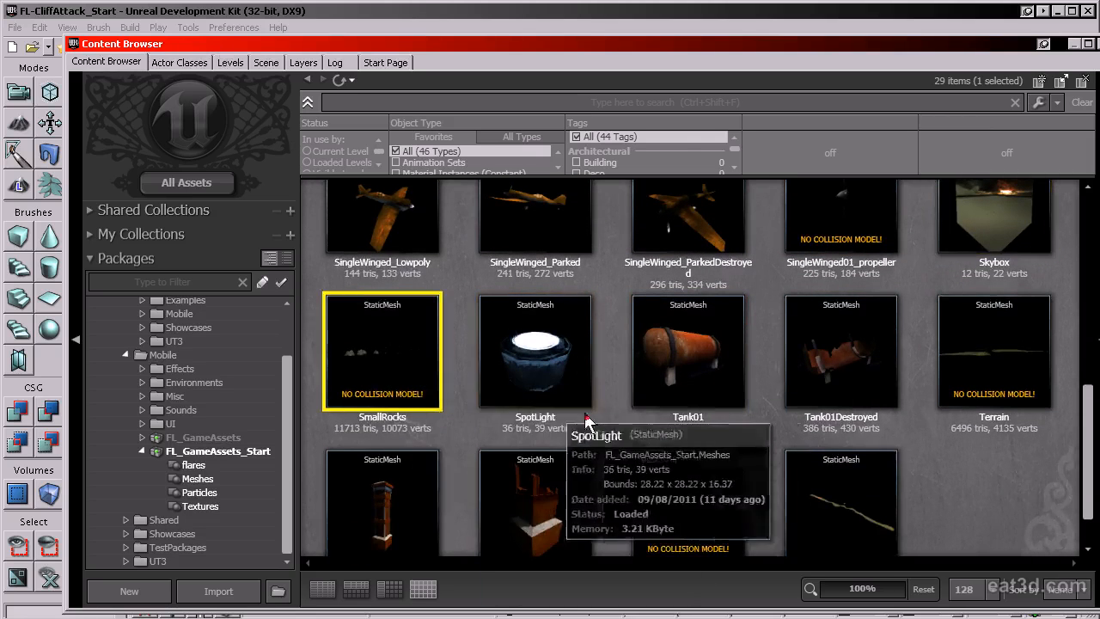
{"action": "scroll", "coordinate": [588, 423], "scroll_direction": "down", "scroll_amount": 1}
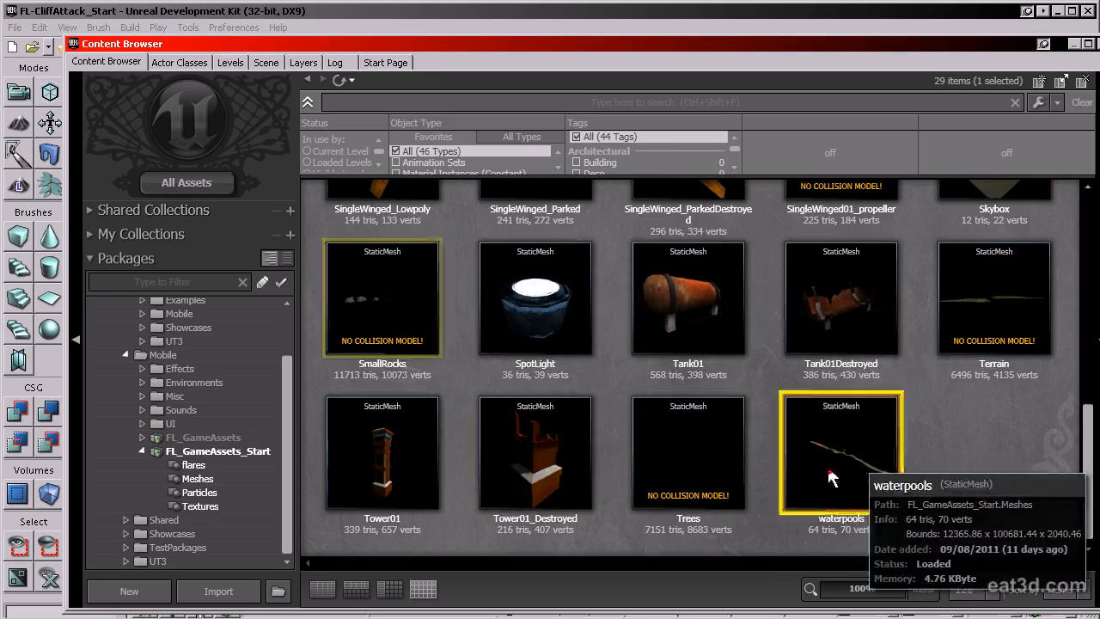
{"action": "left_click_drag", "start_coordinate": [612, 44], "coordinate": [1099, 37]}
{"action": "left_click_drag", "start_coordinate": [978, 289], "coordinate": [516, 451]}
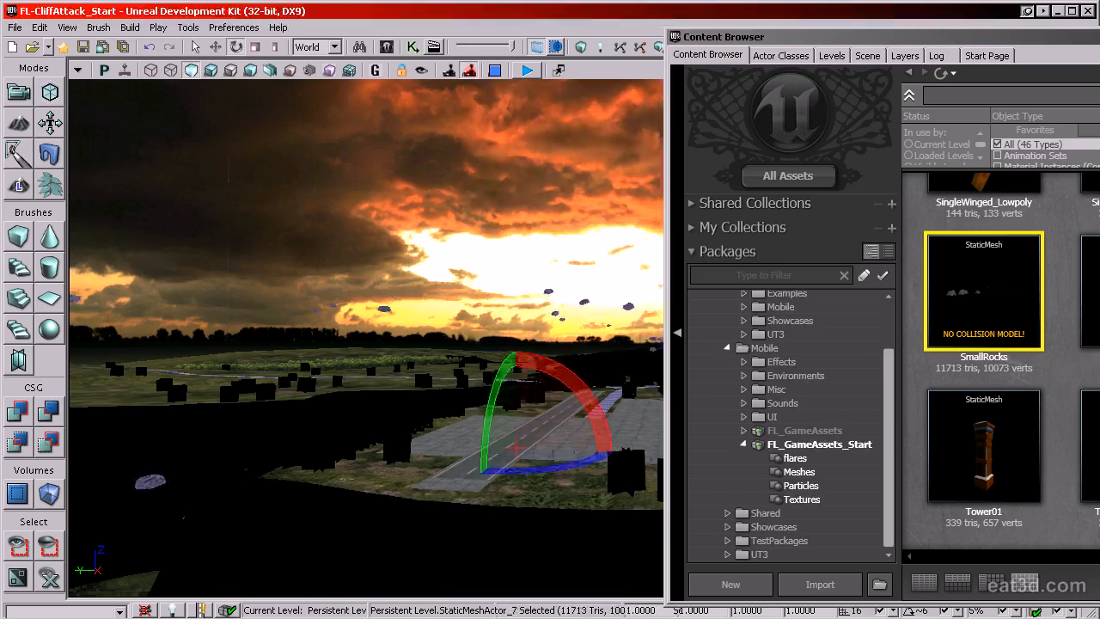
Set the SmallRocks mesh's location to X 0, Y 0, Z 0 and close its properties
{"action": "double_click", "coordinate": [516, 449]}
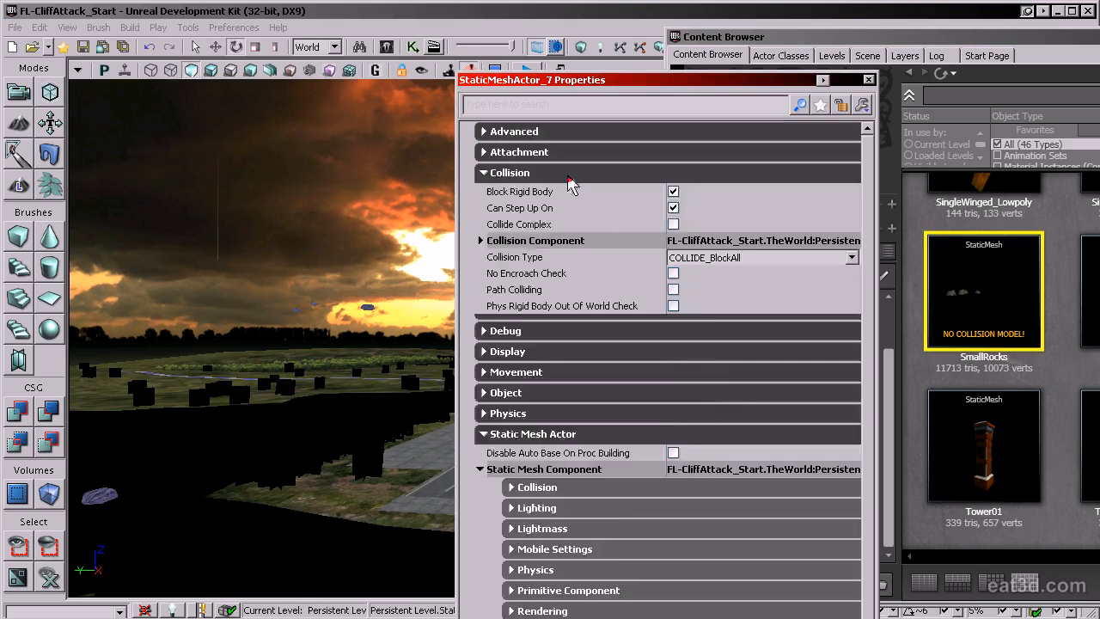
{"action": "left_click", "coordinate": [568, 175]}
{"action": "left_click", "coordinate": [559, 297]}
{"action": "left_click", "coordinate": [525, 235]}
{"action": "left_click", "coordinate": [499, 253]}
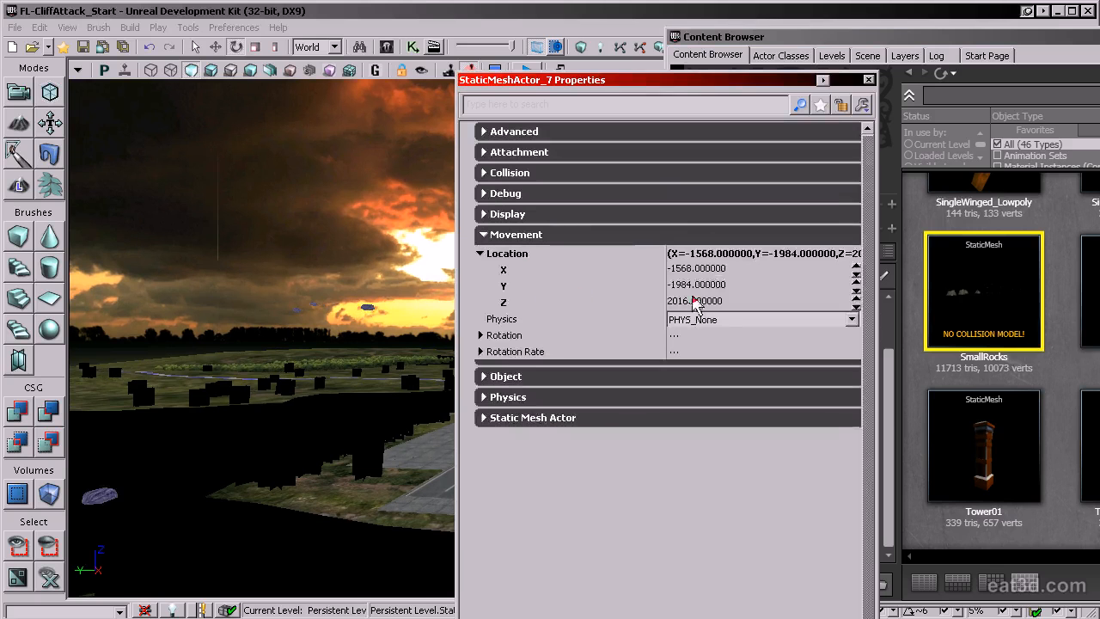
{"action": "left_click", "coordinate": [705, 284]}
{"action": "type", "text": "0"}
{"action": "key", "text": "Tab"}
{"action": "type", "text": "0"}
{"action": "key", "text": "Tab"}
{"action": "key", "text": "Tab"}
{"action": "key", "text": "Tab"}
{"action": "key", "text": "Tab"}
{"action": "type", "text": "0"}
{"action": "key", "text": "Tab"}
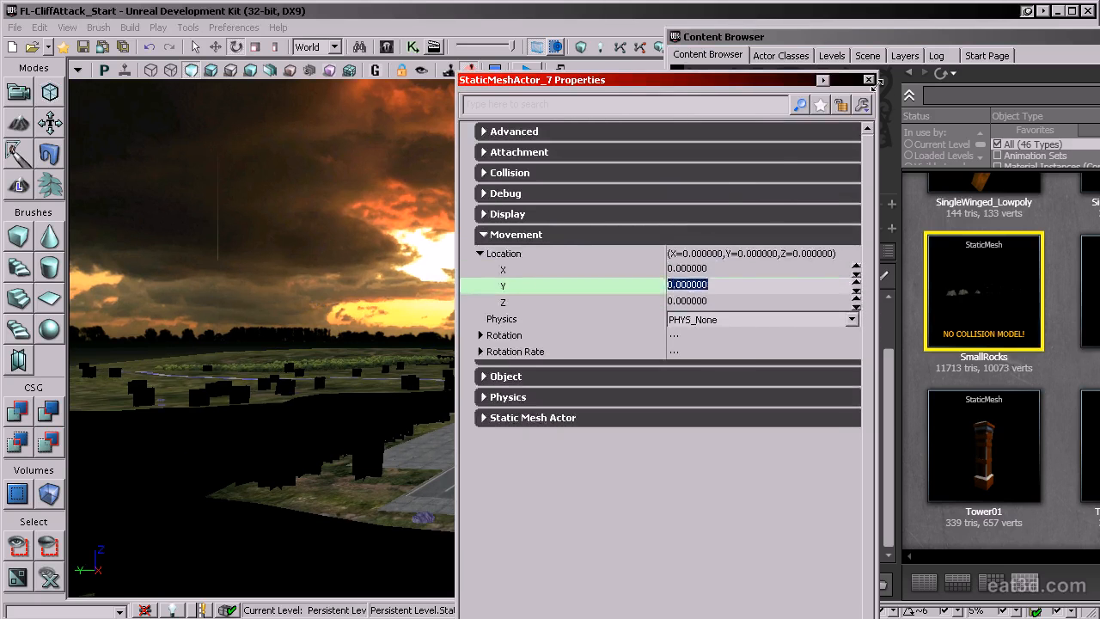
{"action": "left_click", "coordinate": [868, 80]}
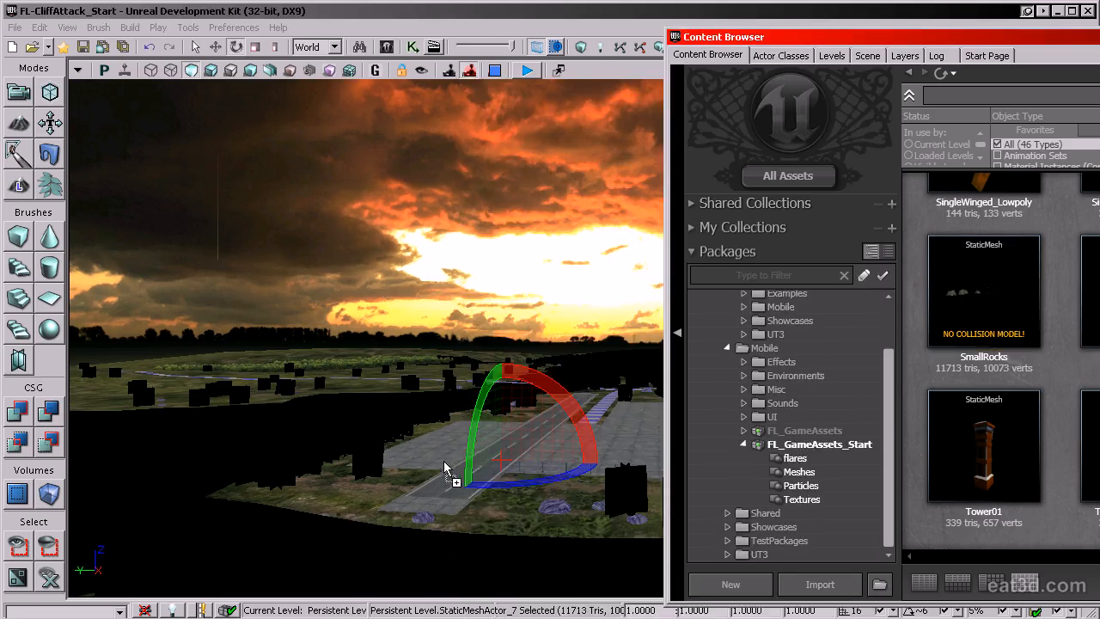
Place the waterpools mesh in the level and set its location to X 0, Y 0, Z 0
{"action": "left_click_drag", "start_coordinate": [445, 462], "coordinate": [444, 463]}
{"action": "right_click_drag", "start_coordinate": [445, 463], "coordinate": [481, 288]}
{"action": "key", "text": "F4"}
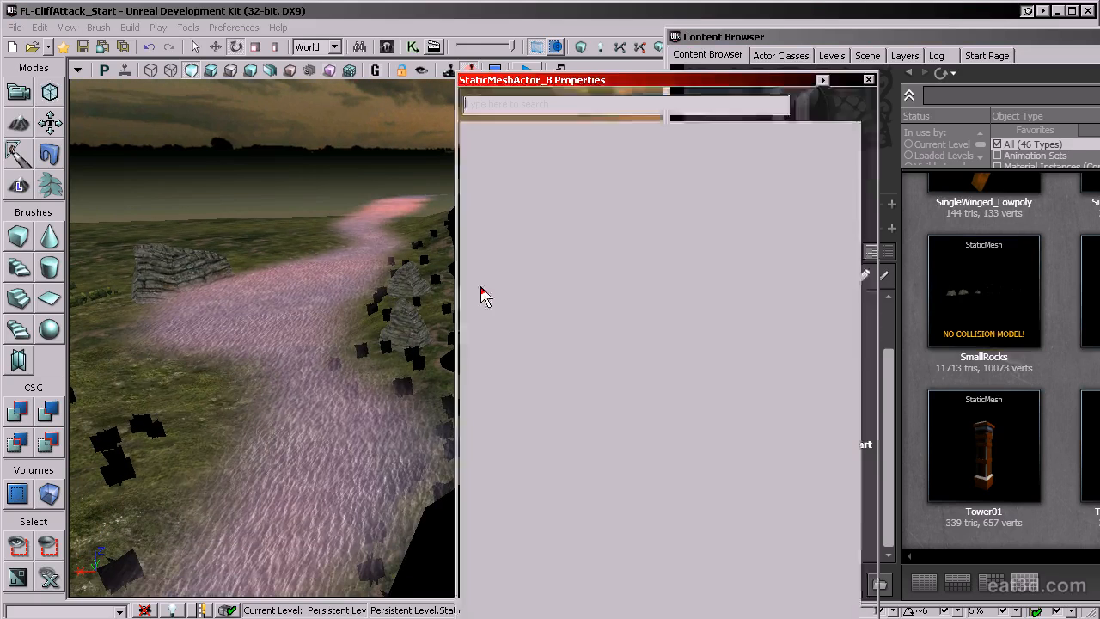
{"action": "left_click", "coordinate": [711, 284]}
{"action": "type", "text": "0"}
{"action": "left_click", "coordinate": [710, 269]}
{"action": "type", "text": "0"}
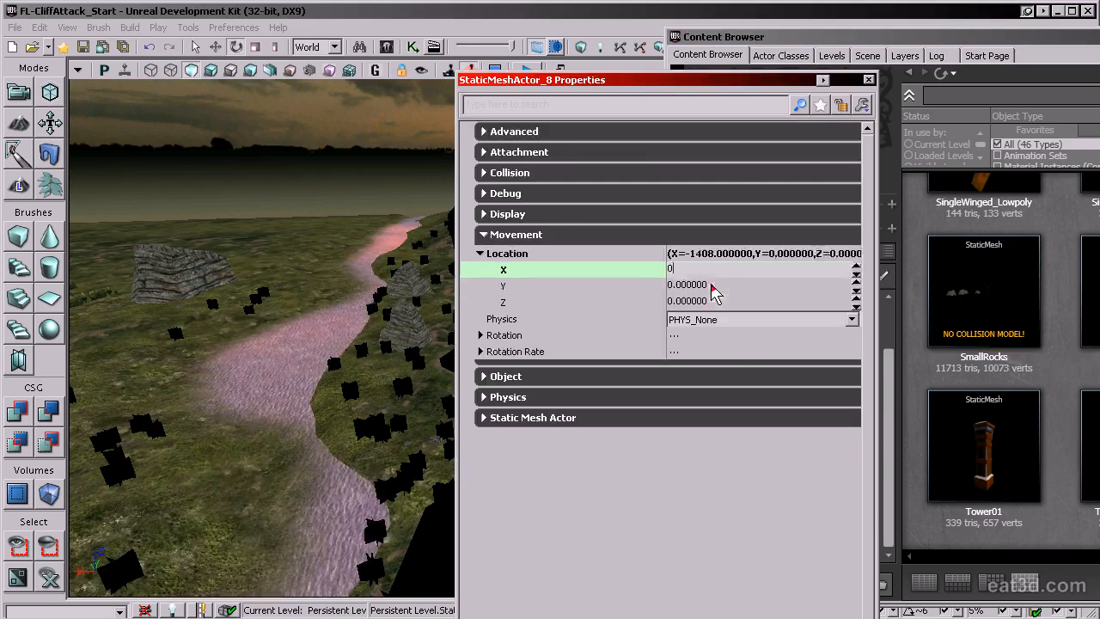
{"action": "left_click", "coordinate": [710, 284]}
Set the waterpools mesh's Collision Type to COLLIDE_NoCollision
{"action": "double_click", "coordinate": [819, 37]}
{"action": "left_click_drag", "start_coordinate": [722, 82], "coordinate": [861, 32]}
{"action": "left_click", "coordinate": [688, 188]}
{"action": "left_click", "coordinate": [676, 249]}
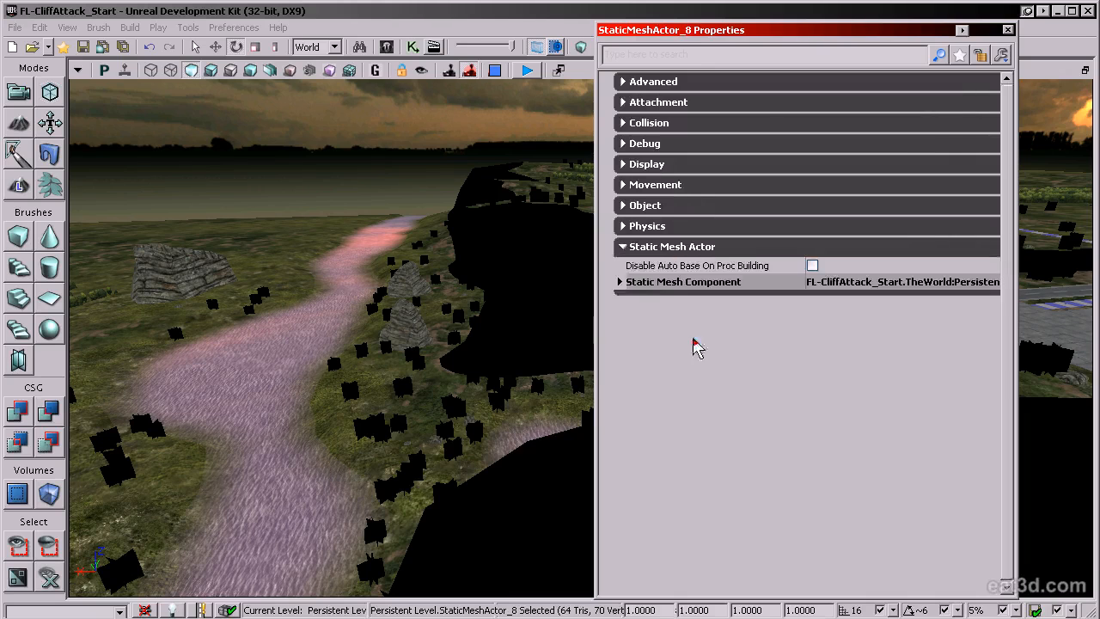
{"action": "left_click", "coordinate": [685, 283]}
{"action": "left_click", "coordinate": [653, 129]}
{"action": "left_click", "coordinate": [895, 221]}
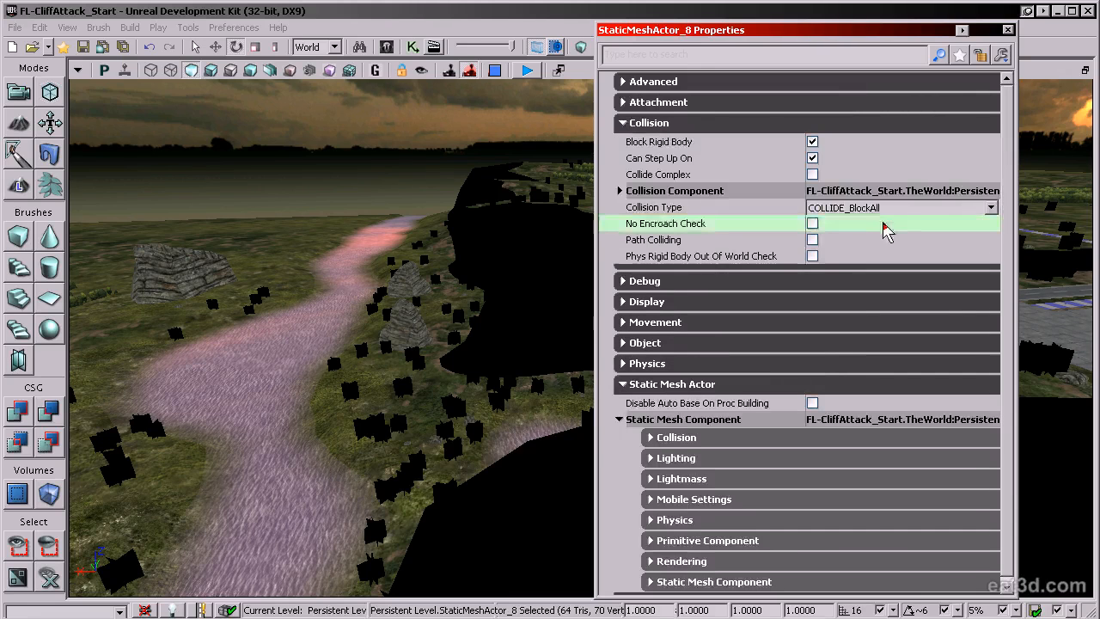
{"action": "left_click", "coordinate": [888, 209]}
{"action": "left_click", "coordinate": [886, 237]}
{"action": "left_click", "coordinate": [700, 129]}
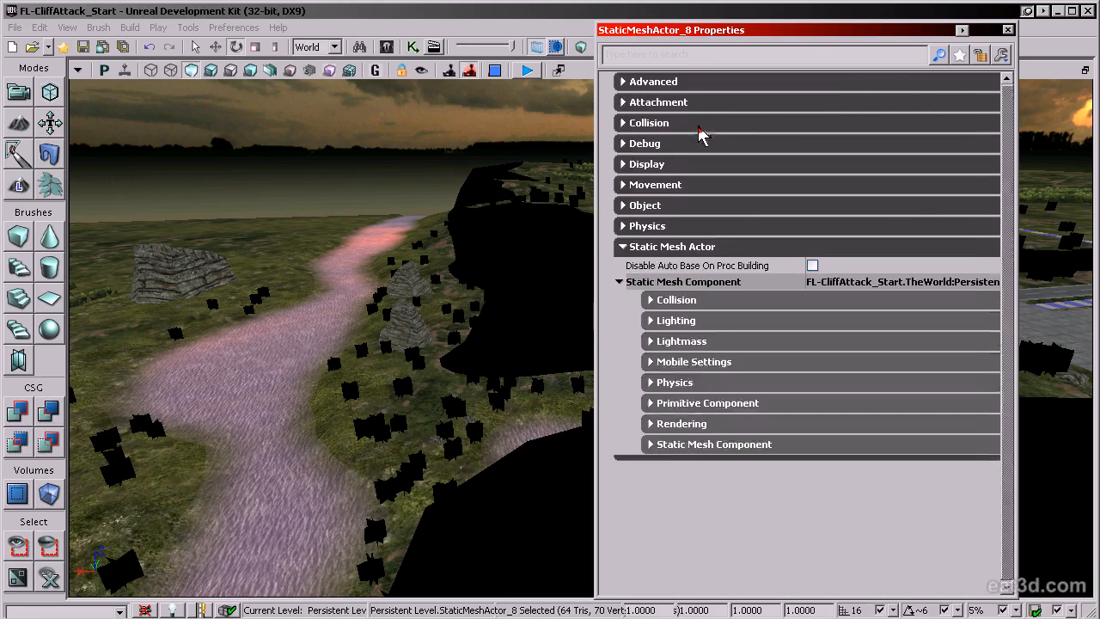
Disable Cast Shadow and Accepts Lights in the waterpools mesh's lighting properties, then close them
{"action": "left_click", "coordinate": [676, 322]}
{"action": "left_click", "coordinate": [707, 422]}
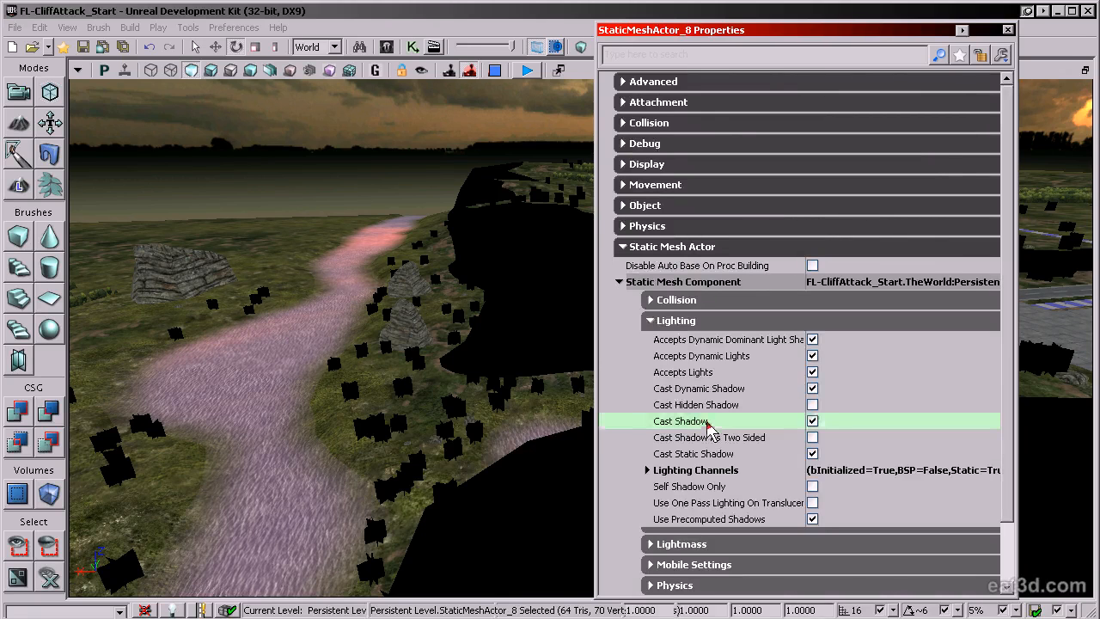
{"action": "double_click", "coordinate": [704, 376]}
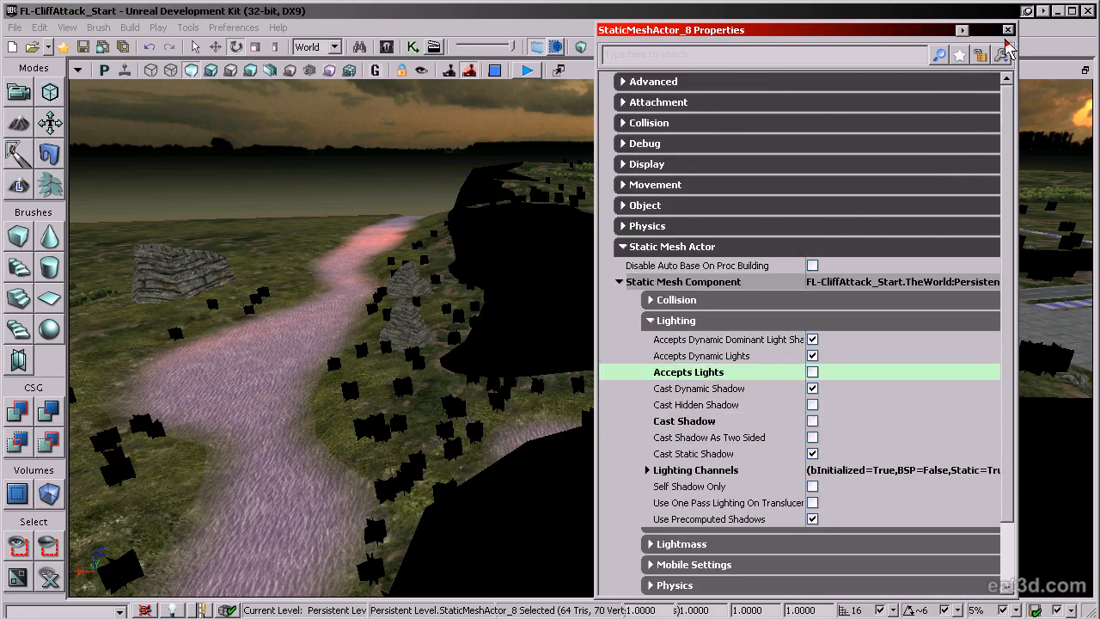
{"action": "left_click", "coordinate": [1008, 31]}
Select the SmallRocks mesh and check its distribution over the terrain in wireframe, then return the viewport to unlit shading
{"action": "right_click_drag", "start_coordinate": [700, 332], "coordinate": [619, 330]}
{"action": "mouse_move", "coordinate": [550, 301]}
{"action": "right_mouse_down"}
{"action": "mouse_move", "coordinate": [619, 301]}
{"action": "mouse_move", "coordinate": [537, 301]}
{"action": "right_mouse_up"}
{"action": "left_click", "coordinate": [529, 262]}
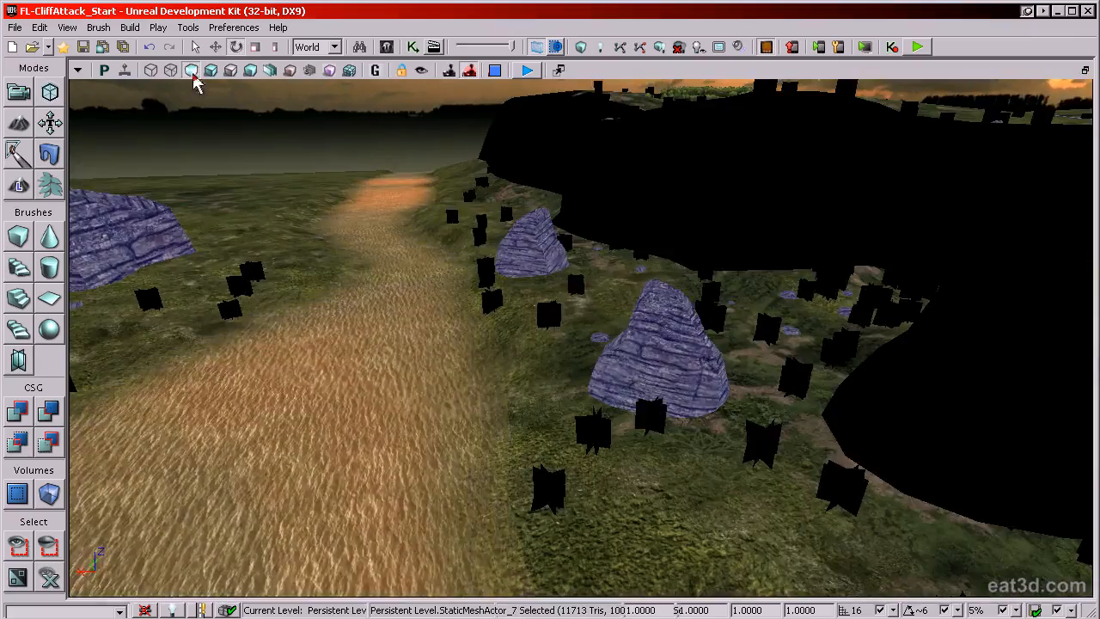
{"action": "left_click", "coordinate": [152, 74]}
{"action": "mouse_move", "coordinate": [344, 257]}
{"action": "right_mouse_down"}
{"action": "mouse_move", "coordinate": [490, 270]}
{"action": "mouse_move", "coordinate": [507, 293]}
{"action": "right_mouse_up"}
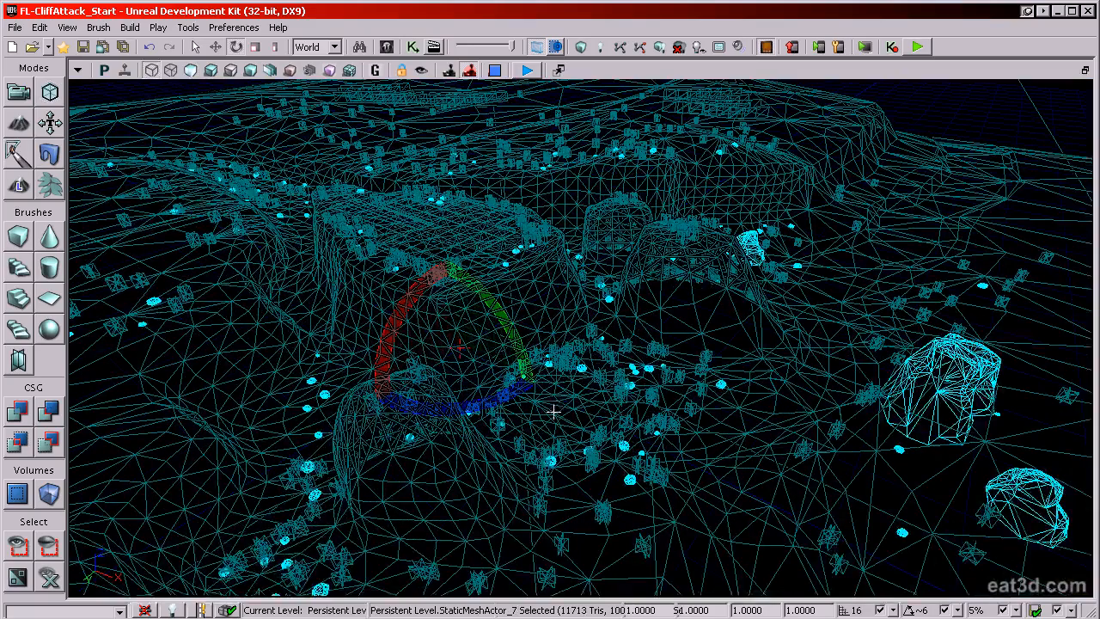
{"action": "left_click", "coordinate": [190, 70]}
Fly back over the level to examine the rocks and surroundings near the runway
{"action": "right_click_drag", "start_coordinate": [515, 301], "coordinate": [791, 279]}
{"action": "right_click_drag", "start_coordinate": [480, 299], "coordinate": [632, 270]}
{"action": "left_click_drag", "start_coordinate": [554, 288], "coordinate": [498, 344]}
{"action": "right_click_drag", "start_coordinate": [498, 344], "coordinate": [486, 284]}
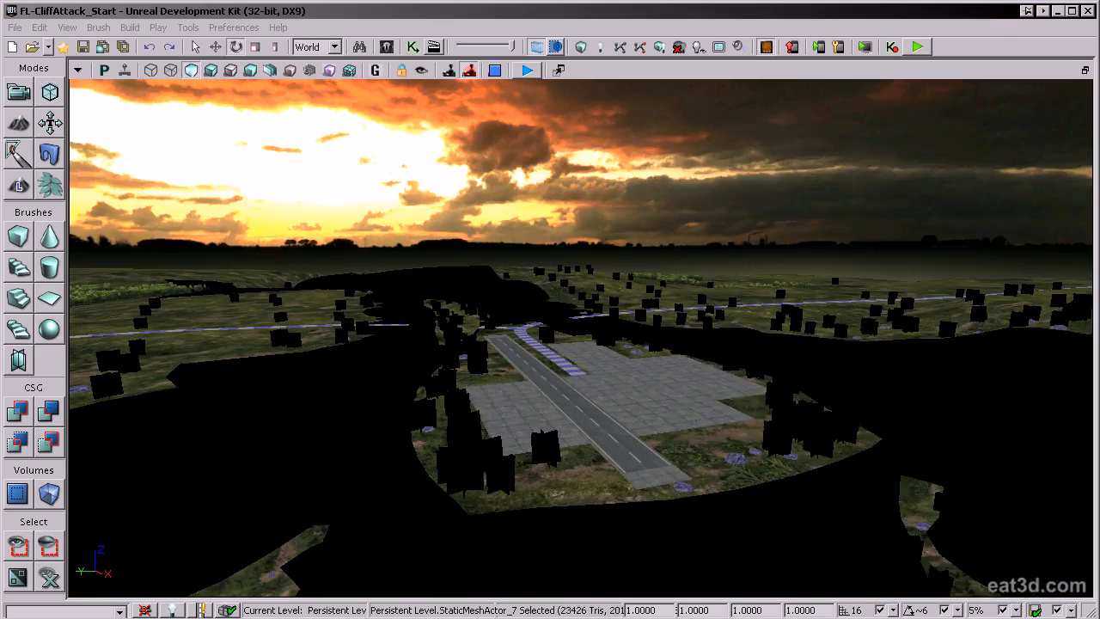
Browse the FL_GameAssets_Start meshes from the start, examining the barrack, bridge and hangar assets beside the viewport
{"action": "left_click_drag", "start_coordinate": [1099, 19], "coordinate": [913, 19]}
{"action": "right_click_drag", "start_coordinate": [1066, 298], "coordinate": [1072, 551]}
{"action": "left_click_drag", "start_coordinate": [1066, 18], "coordinate": [510, 11]}
{"action": "right_click_drag", "start_coordinate": [609, 258], "coordinate": [628, 484]}
{"action": "right_click_drag", "start_coordinate": [612, 202], "coordinate": [628, 351]}
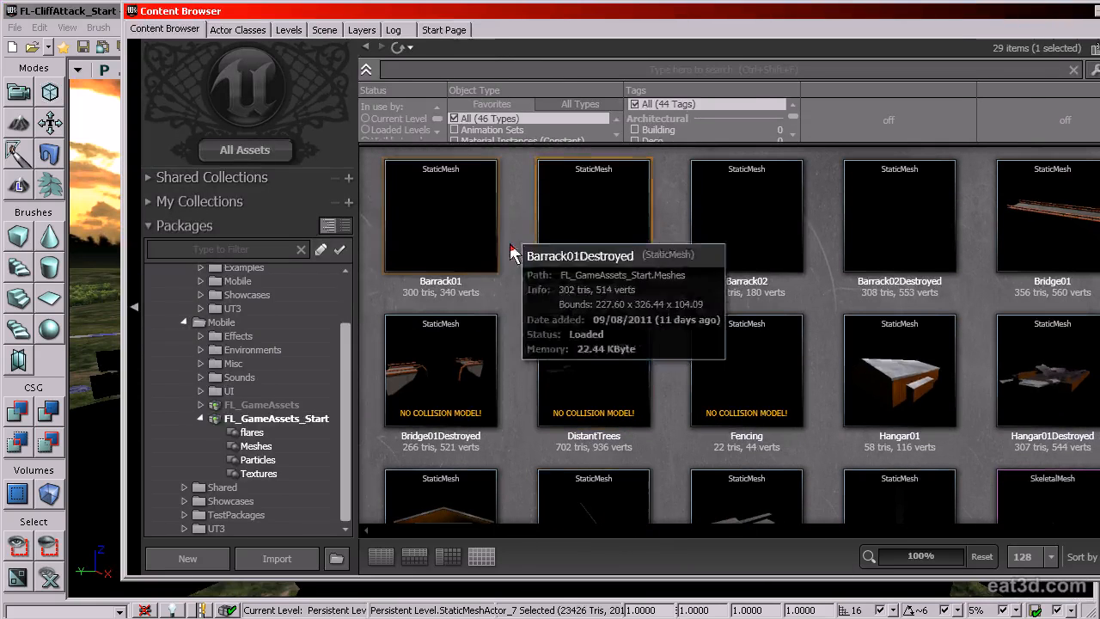
{"action": "left_click", "coordinate": [471, 246]}
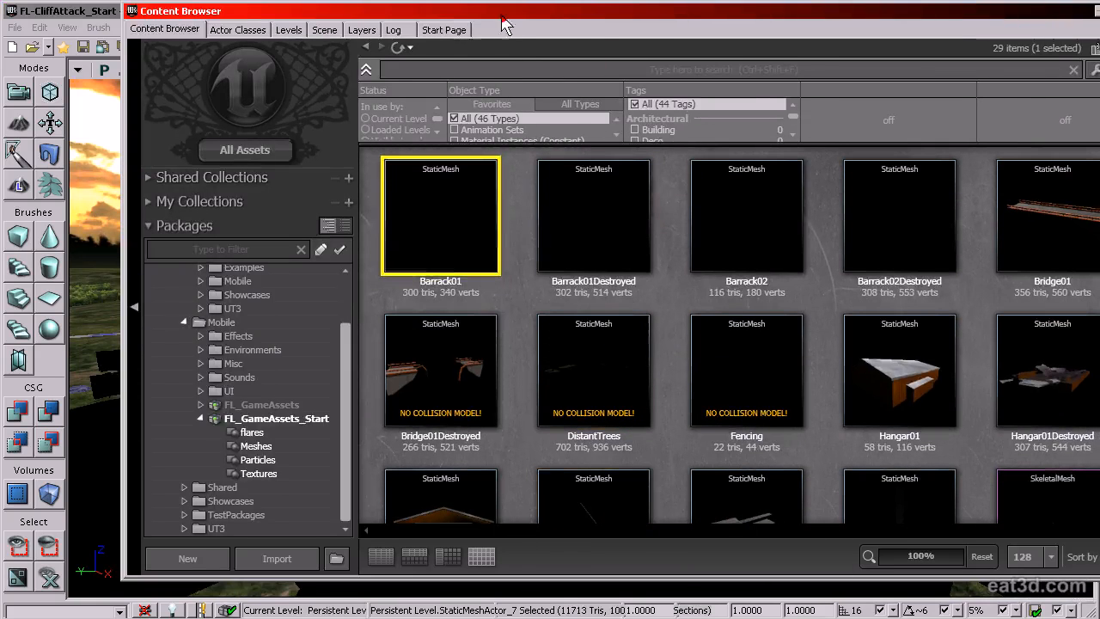
{"action": "left_click_drag", "start_coordinate": [568, 21], "coordinate": [777, 22]}
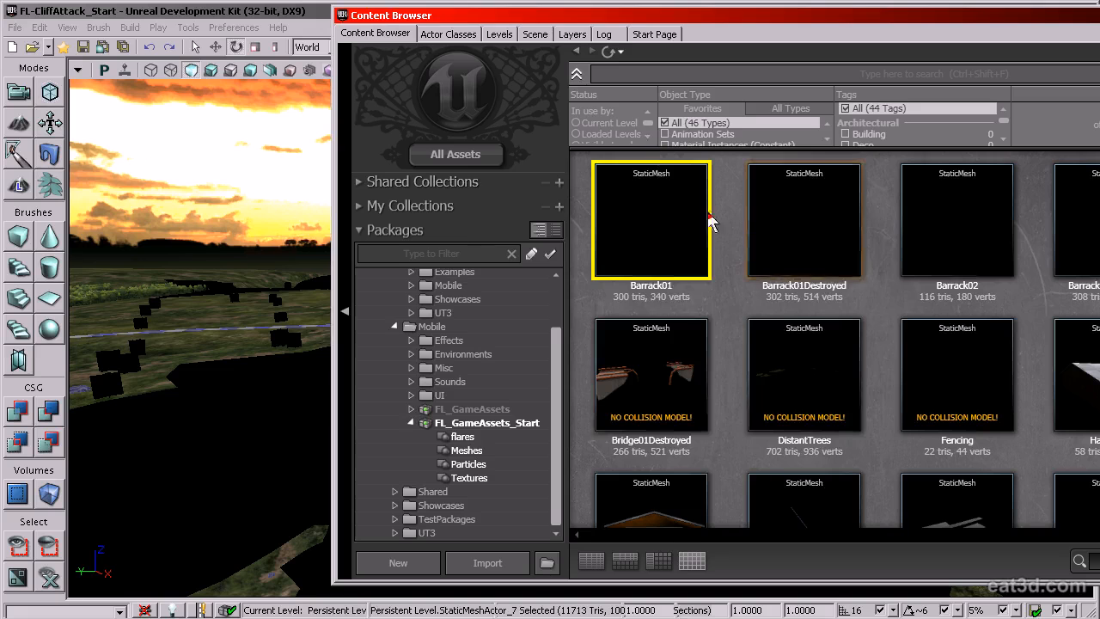
{"action": "left_click", "coordinate": [664, 404]}
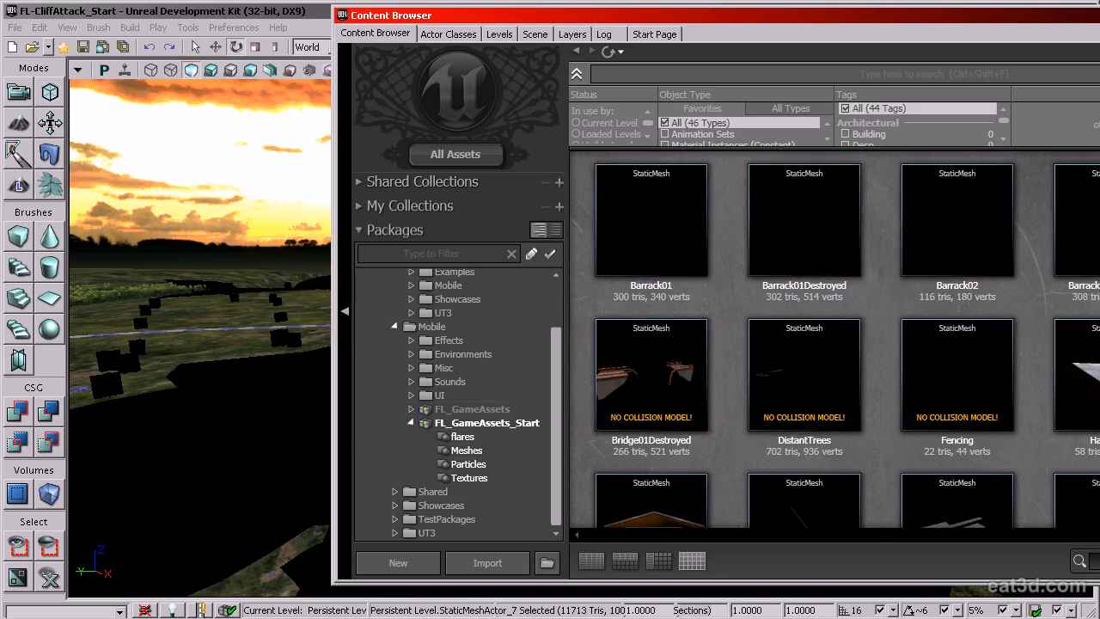
{"action": "scroll", "coordinate": [1091, 252], "scroll_direction": "down", "scroll_amount": 2}
{"action": "scroll", "coordinate": [855, 187], "scroll_direction": "up", "scroll_amount": 2}
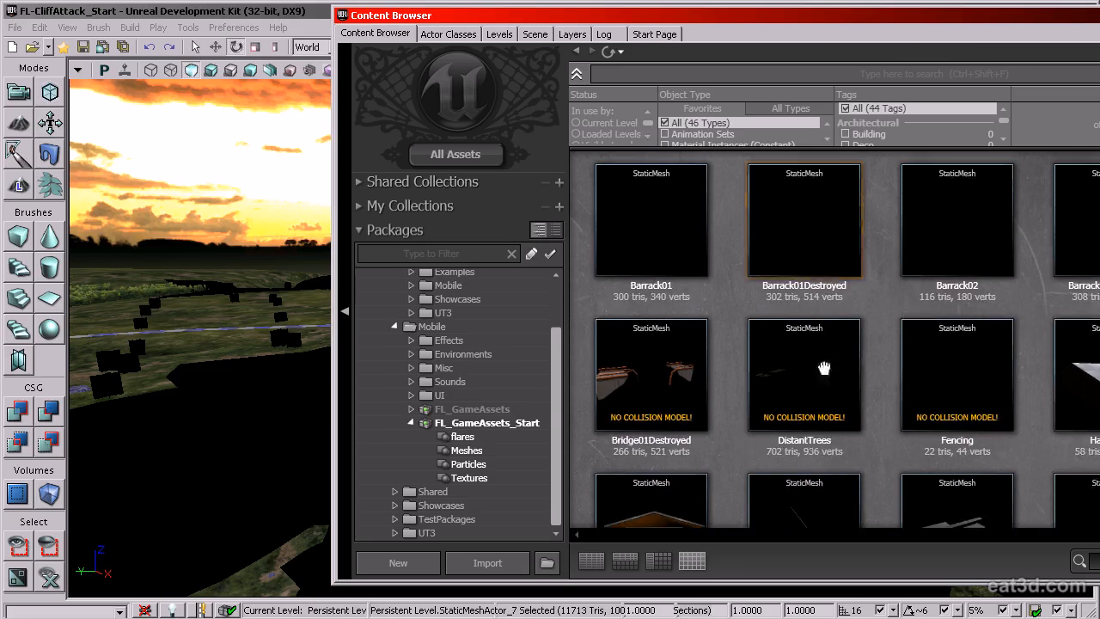
Open the Hangar01 static mesh, examine it from its front side, and close the mesh editor
{"action": "left_click_drag", "start_coordinate": [745, 32], "coordinate": [575, 25]}
{"action": "double_click", "coordinate": [978, 404]}
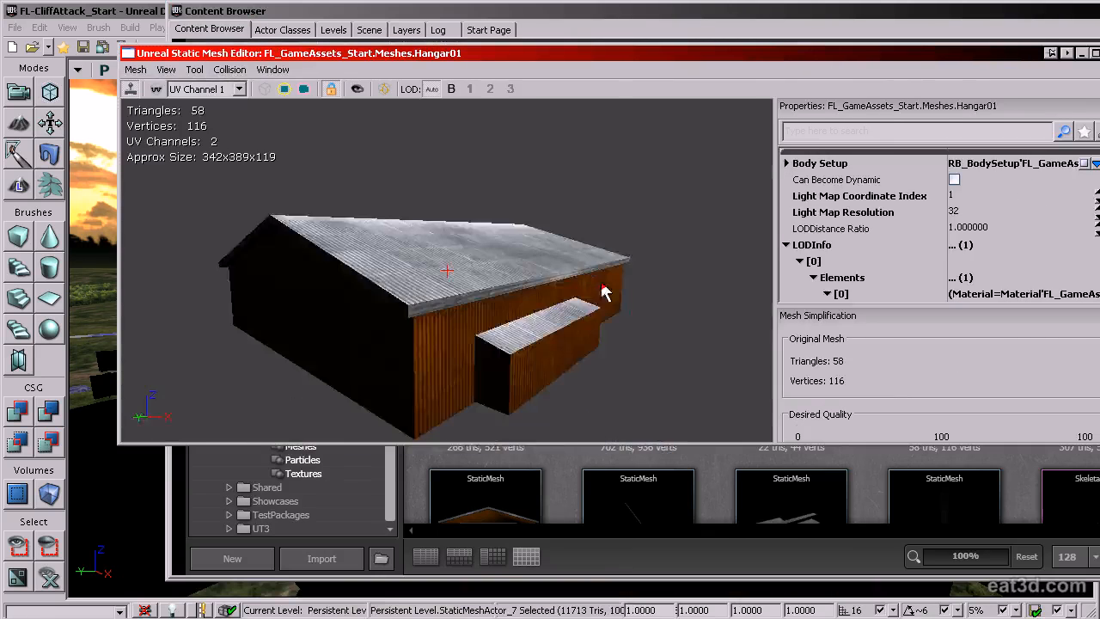
{"action": "left_click_drag", "start_coordinate": [604, 290], "coordinate": [445, 268]}
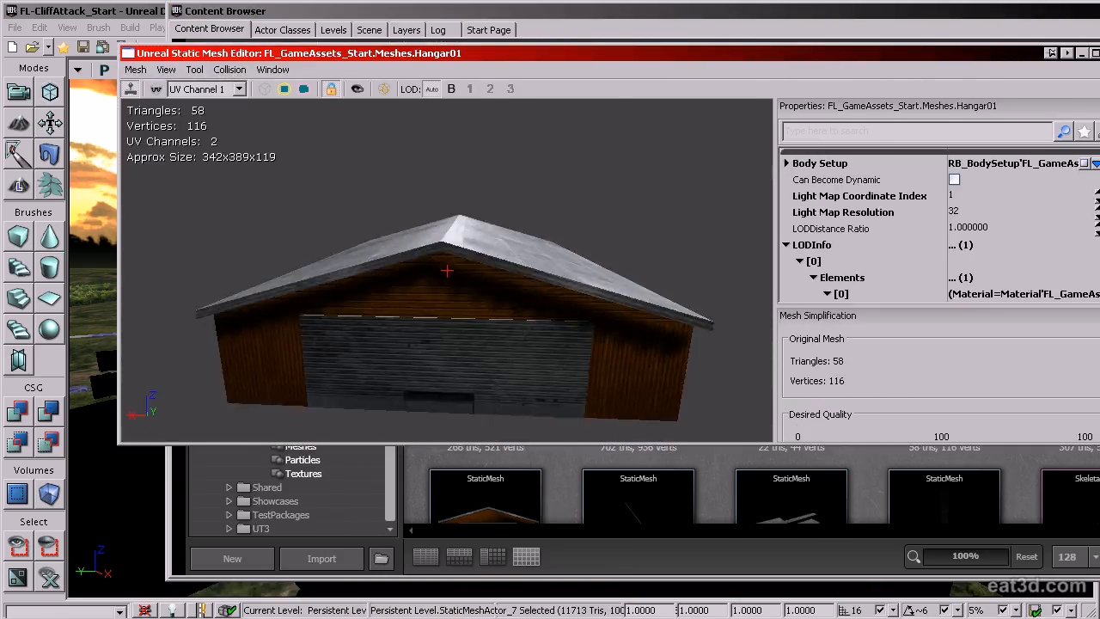
{"action": "left_click", "coordinate": [1099, 53]}
Place the Hangar01 mesh on the concrete apron beside the runway
{"action": "left_click_drag", "start_coordinate": [750, 17], "coordinate": [1099, 17]}
{"action": "right_click_drag", "start_coordinate": [430, 300], "coordinate": [490, 357]}
{"action": "left_click", "coordinate": [1098, 14]}
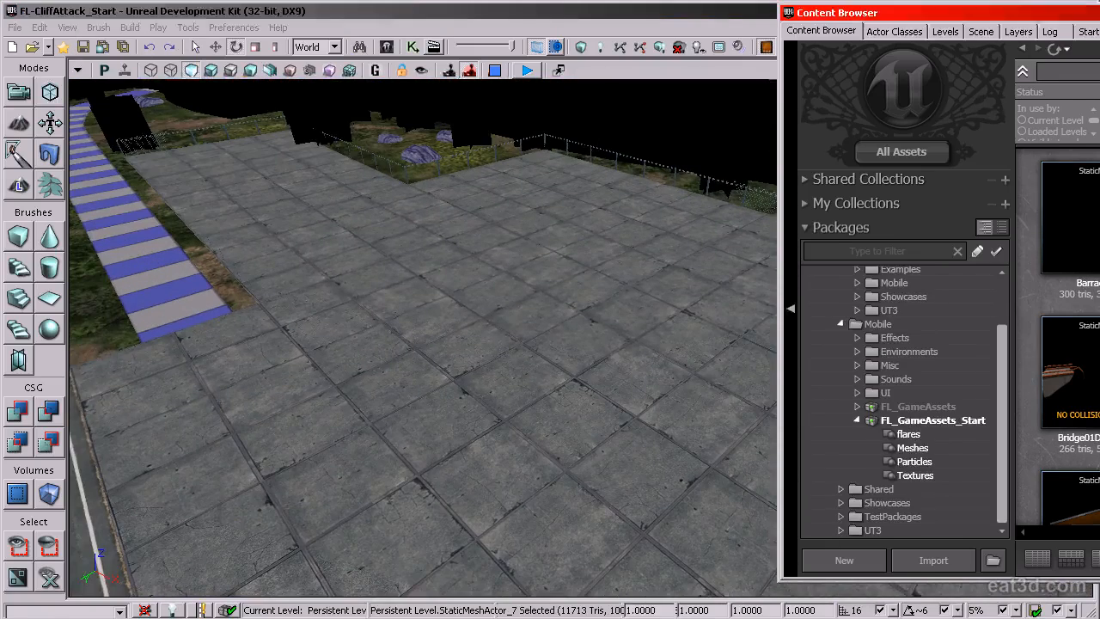
{"action": "left_click_drag", "start_coordinate": [522, 304], "coordinate": [526, 314]}
{"action": "right_click_drag", "start_coordinate": [533, 344], "coordinate": [674, 521]}
{"action": "right_click_drag", "start_coordinate": [645, 581], "coordinate": [644, 507]}
Set the hangar's Draw Scale to 1.5, review it against the surroundings, and close its properties
{"action": "key", "text": "F4"}
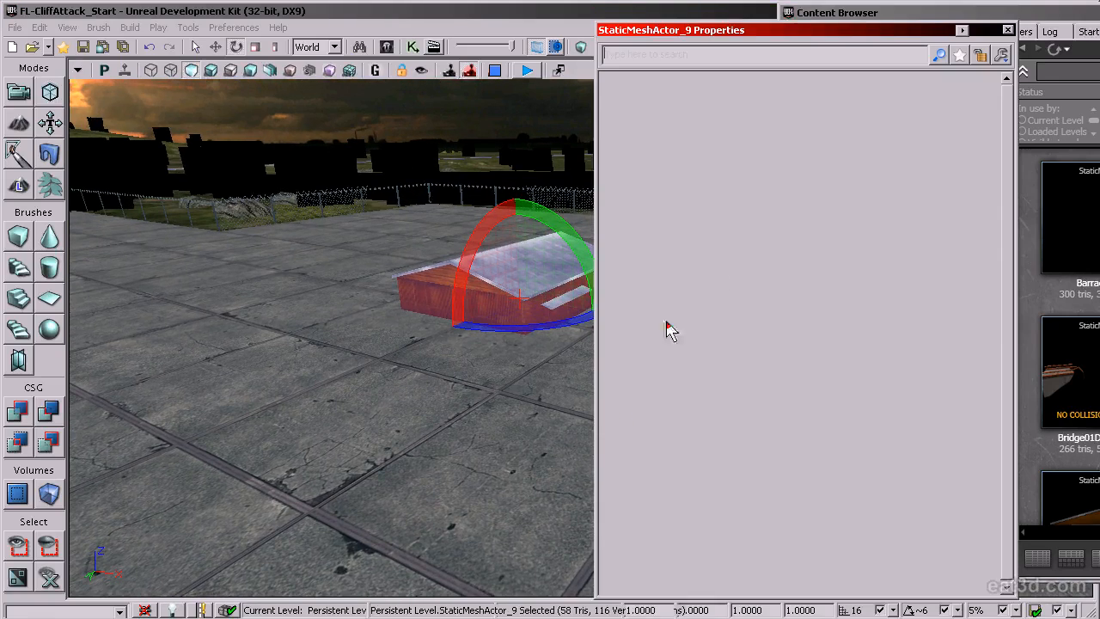
{"action": "left_click", "coordinate": [672, 253]}
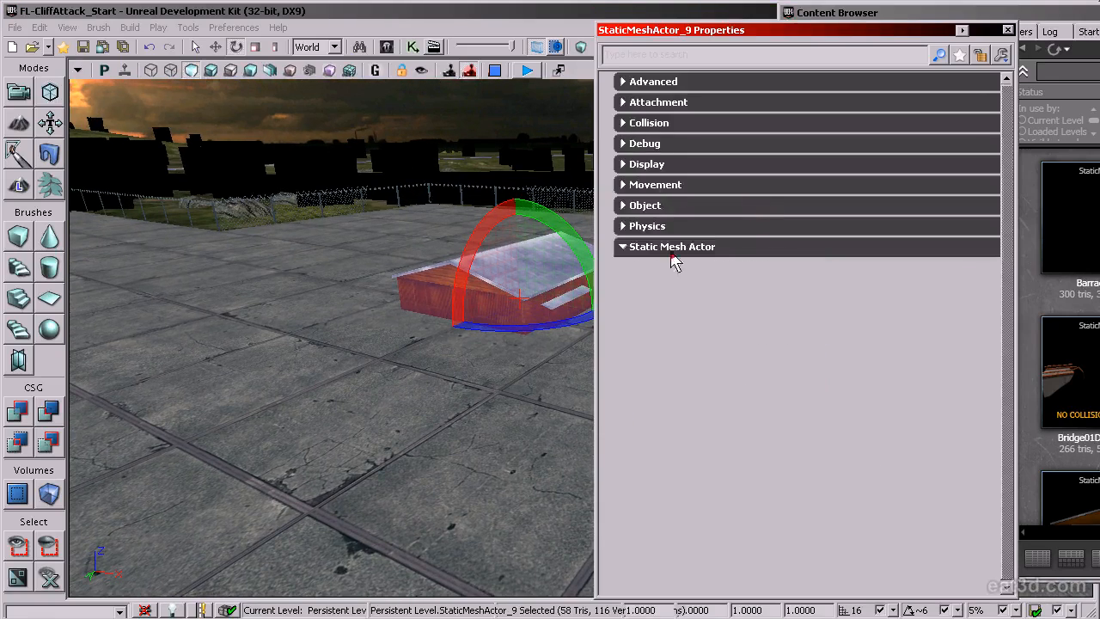
{"action": "left_click", "coordinate": [649, 165]}
{"action": "type", "text": "1.5"}
{"action": "key", "text": "Return"}
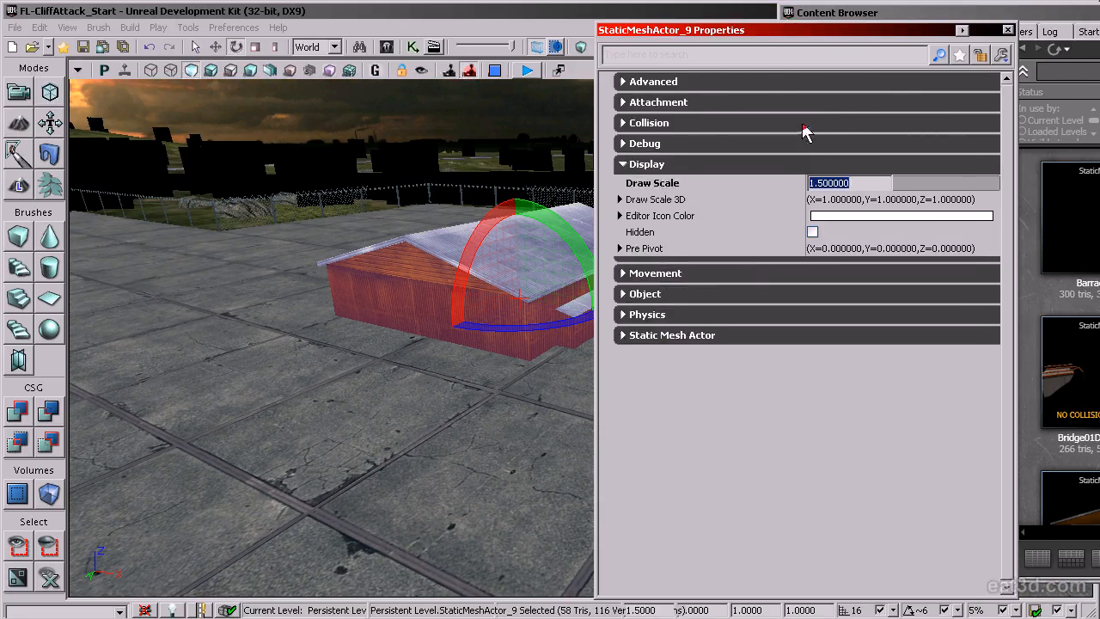
{"action": "left_click_drag", "start_coordinate": [732, 35], "coordinate": [762, 27]}
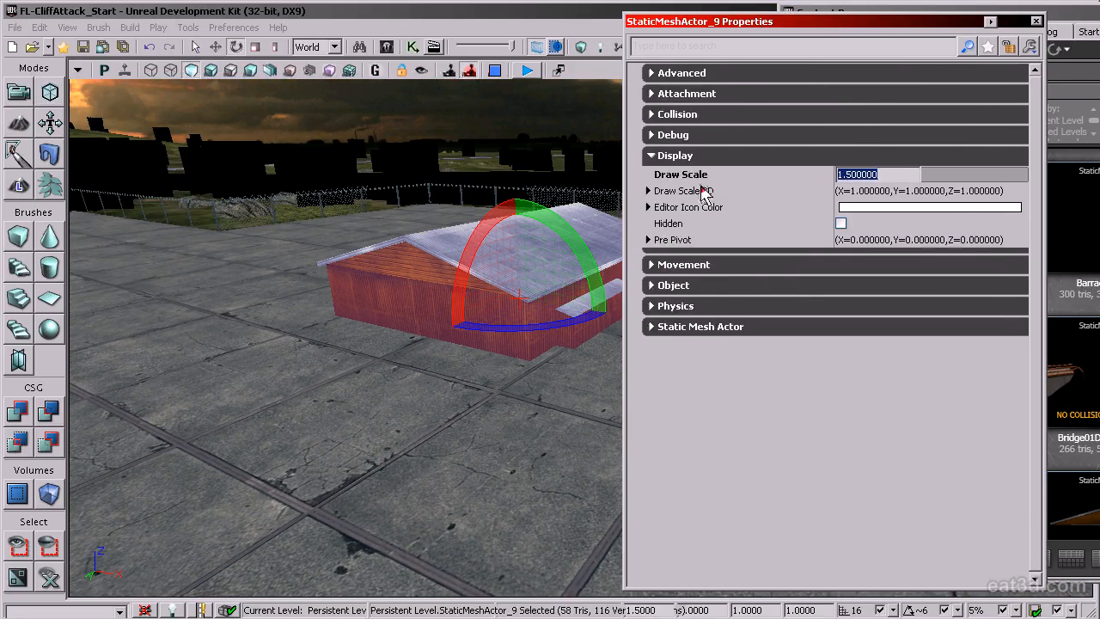
{"action": "right_click_drag", "start_coordinate": [474, 433], "coordinate": [509, 428]}
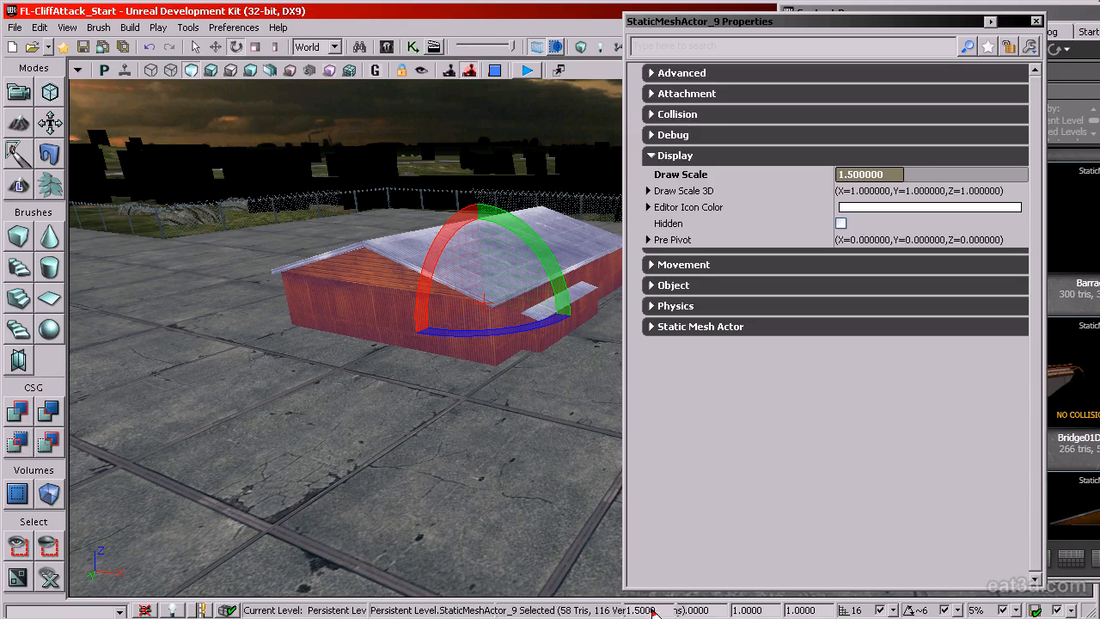
{"action": "left_click", "coordinate": [703, 179]}
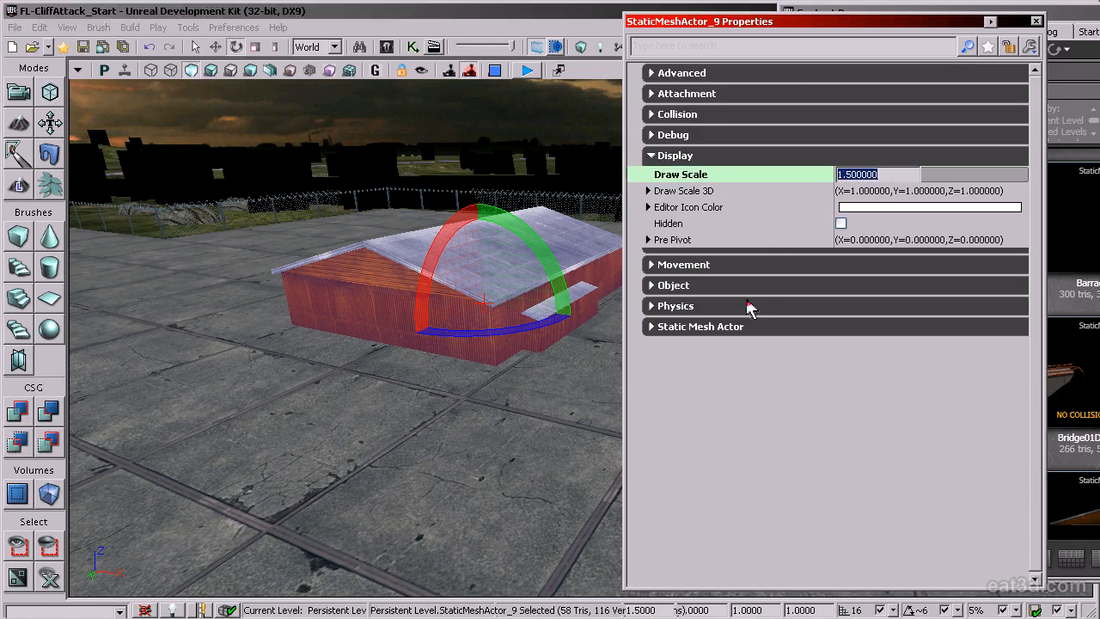
{"action": "left_click", "coordinate": [669, 610]}
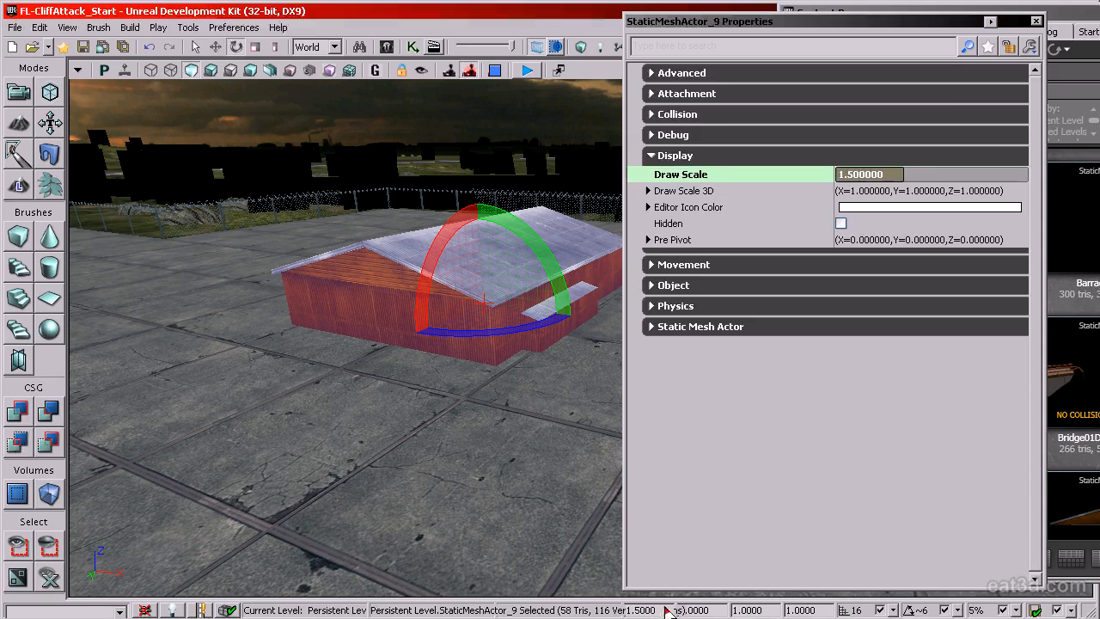
{"action": "left_click", "coordinate": [1036, 22]}
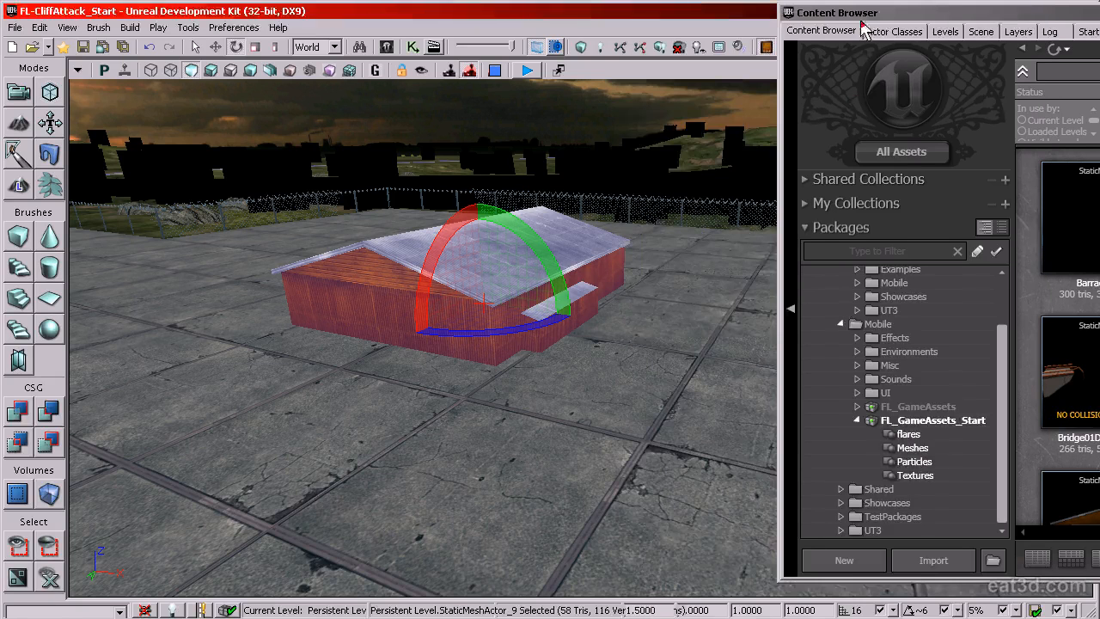
Place the Barrack01 mesh on the concrete next to the hangar
{"action": "left_click_drag", "start_coordinate": [864, 12], "coordinate": [434, 5]}
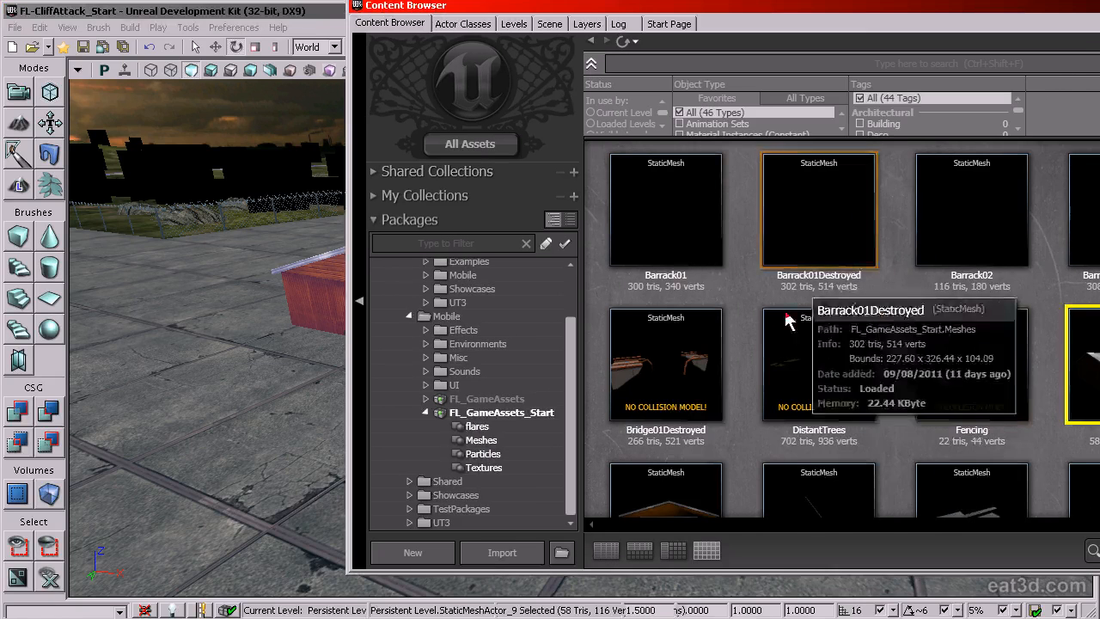
{"action": "left_click_drag", "start_coordinate": [700, 232], "coordinate": [274, 219]}
{"action": "right_click_drag", "start_coordinate": [274, 219], "coordinate": [273, 258]}
Set the Barrack01 actor's Draw Scale to 1.5 and close its properties
{"action": "key", "text": "F4"}
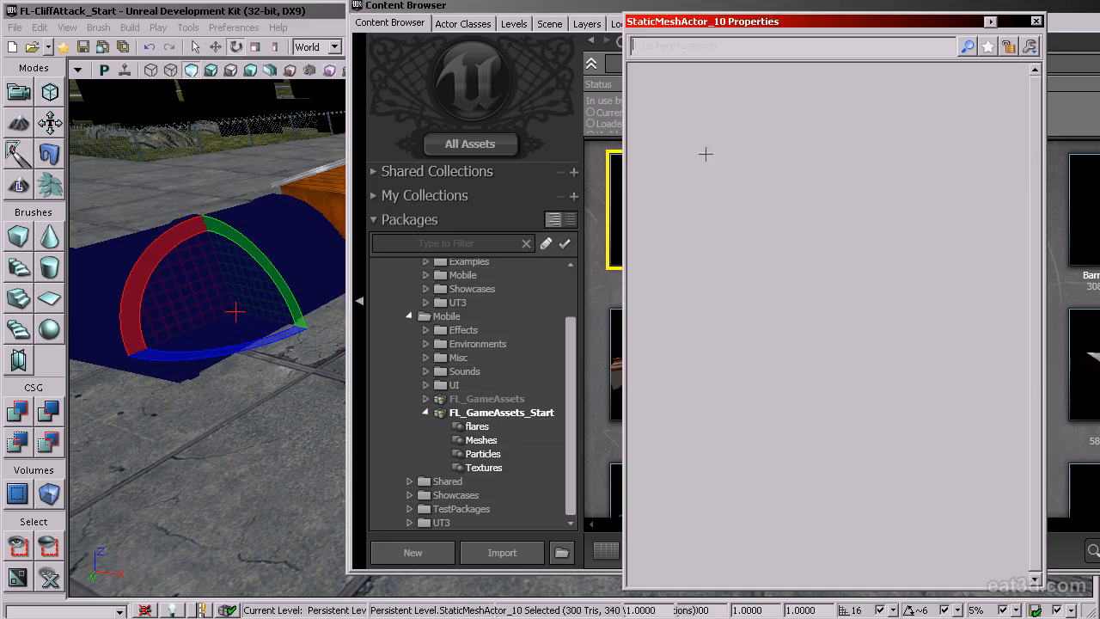
{"action": "left_click", "coordinate": [726, 265]}
{"action": "left_click", "coordinate": [716, 317]}
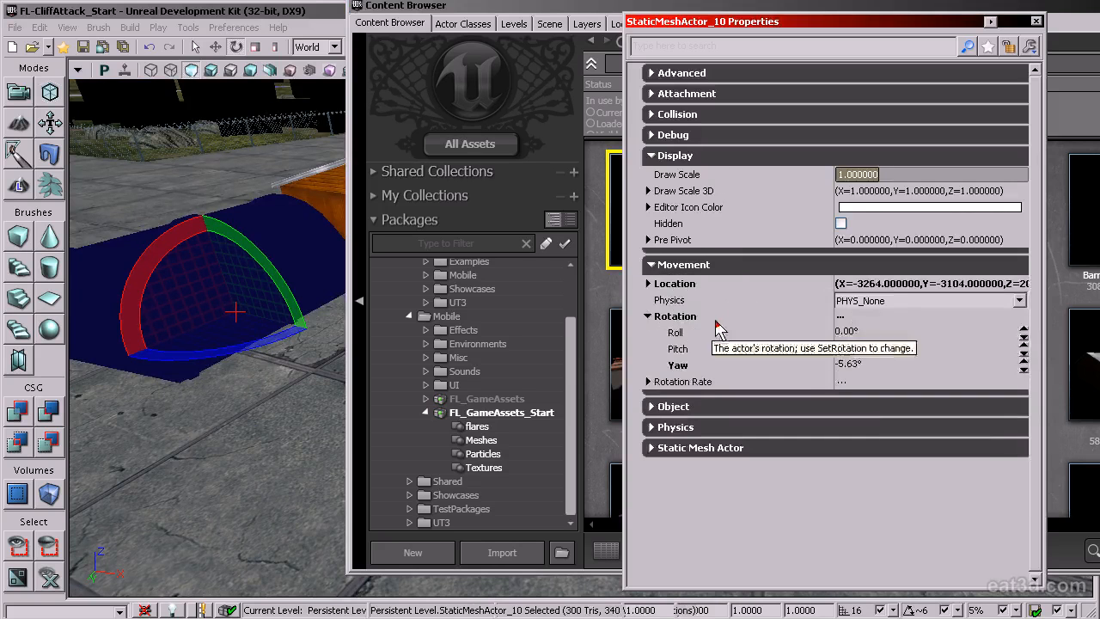
{"action": "left_click", "coordinate": [733, 265]}
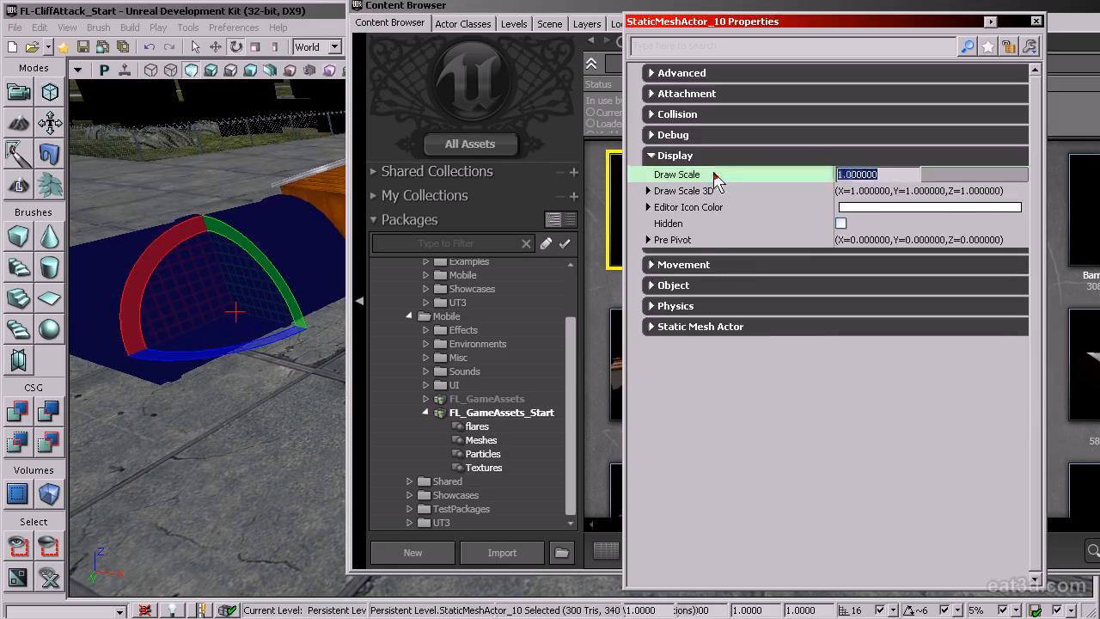
{"action": "type", "text": "1.5"}
{"action": "key", "text": "Return"}
{"action": "left_click", "coordinate": [1036, 21]}
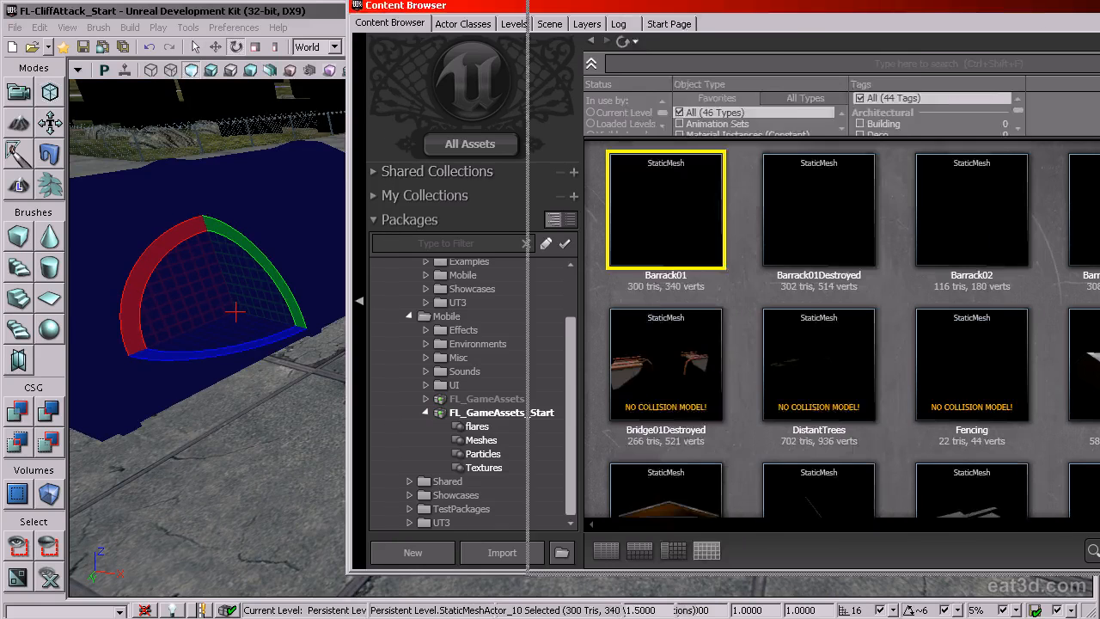
Add the Barrack02 and HangarOpen01 meshes to the concrete area near the first barrack
{"action": "left_click_drag", "start_coordinate": [482, 5], "coordinate": [774, 5]}
{"action": "left_click_drag", "start_coordinate": [513, 336], "coordinate": [513, 336]}
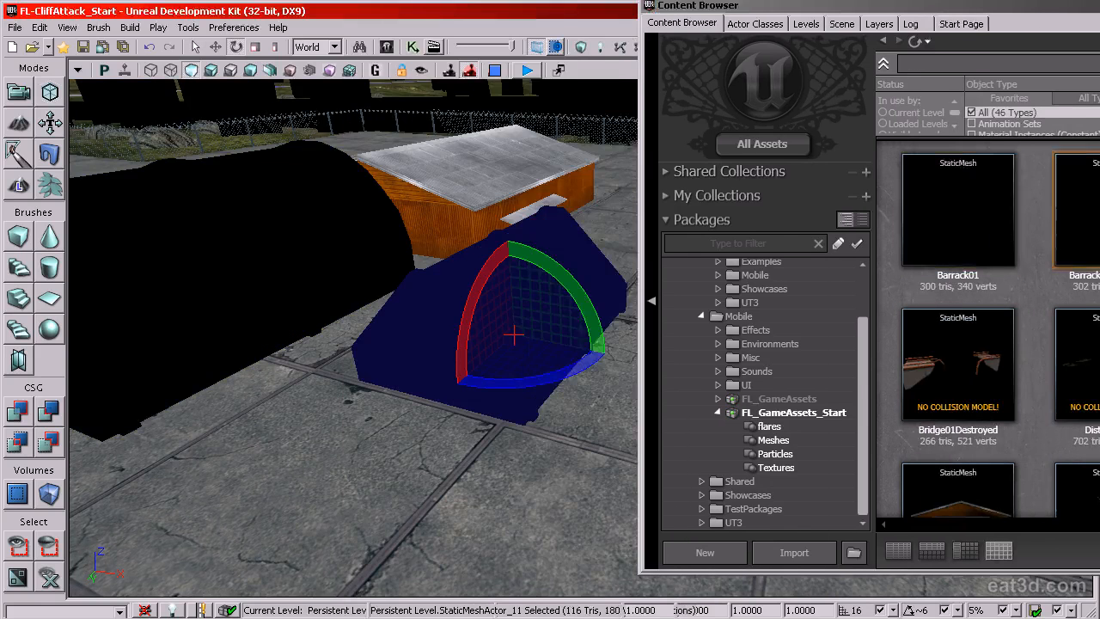
{"action": "left_click_drag", "start_coordinate": [1032, 6], "coordinate": [911, 5]}
{"action": "scroll", "coordinate": [989, 330], "scroll_direction": "down", "scroll_amount": 3}
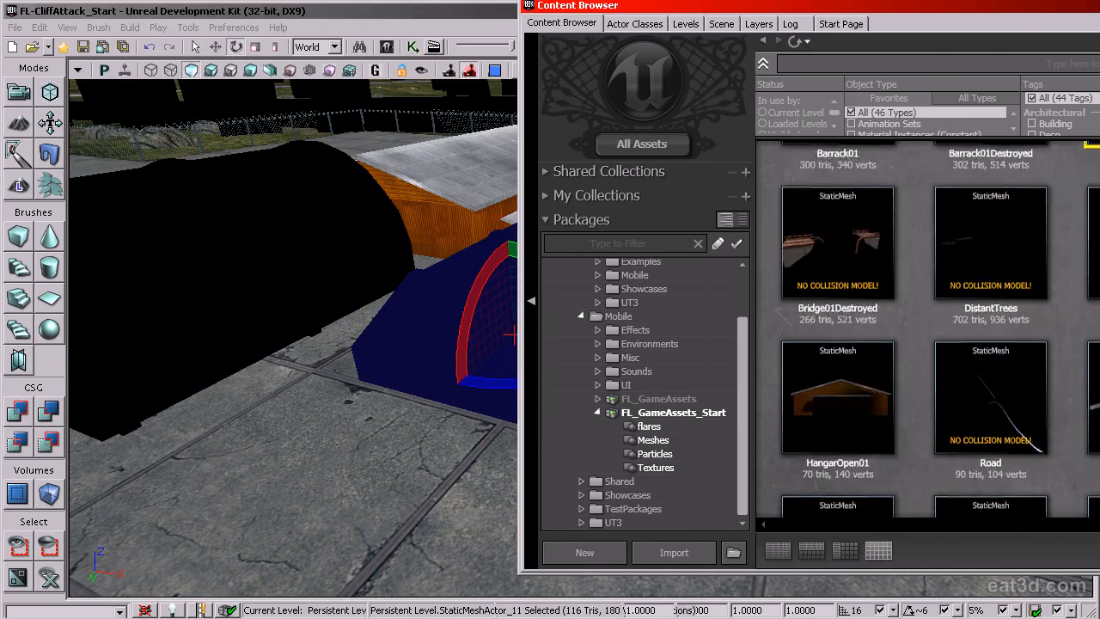
{"action": "scroll", "coordinate": [912, 344], "scroll_direction": "down", "scroll_amount": 3}
{"action": "left_click_drag", "start_coordinate": [838, 266], "coordinate": [256, 472]}
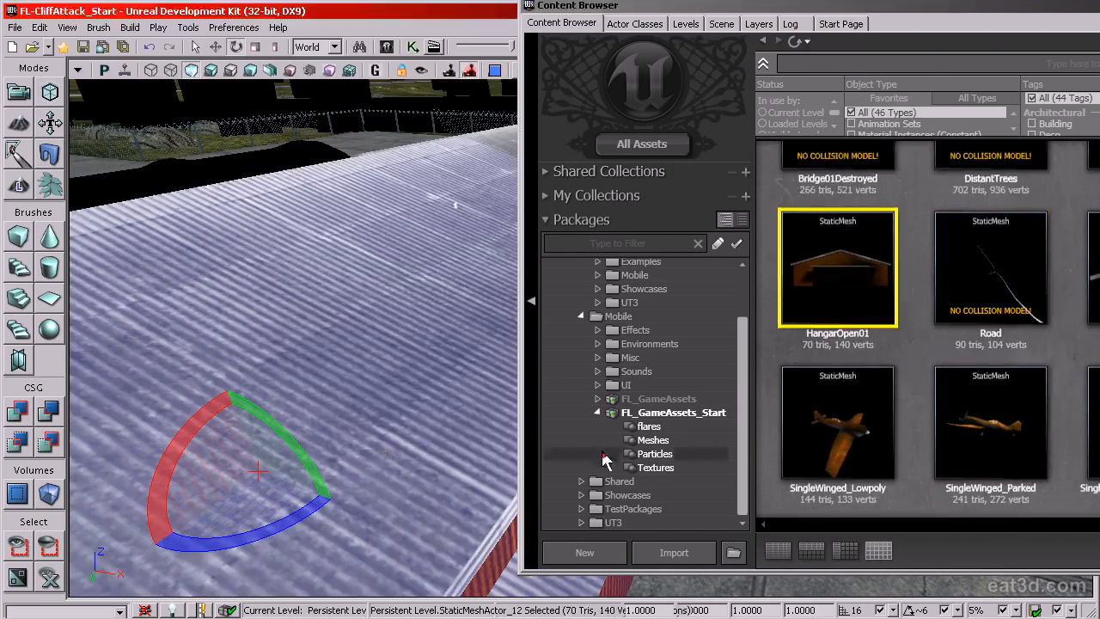
Add the SingleWinged_Parked airplane mesh to the level near the open hangar
{"action": "scroll", "coordinate": [1015, 413], "scroll_direction": "down", "scroll_amount": 2}
{"action": "left_click_drag", "start_coordinate": [973, 5], "coordinate": [692, 5]}
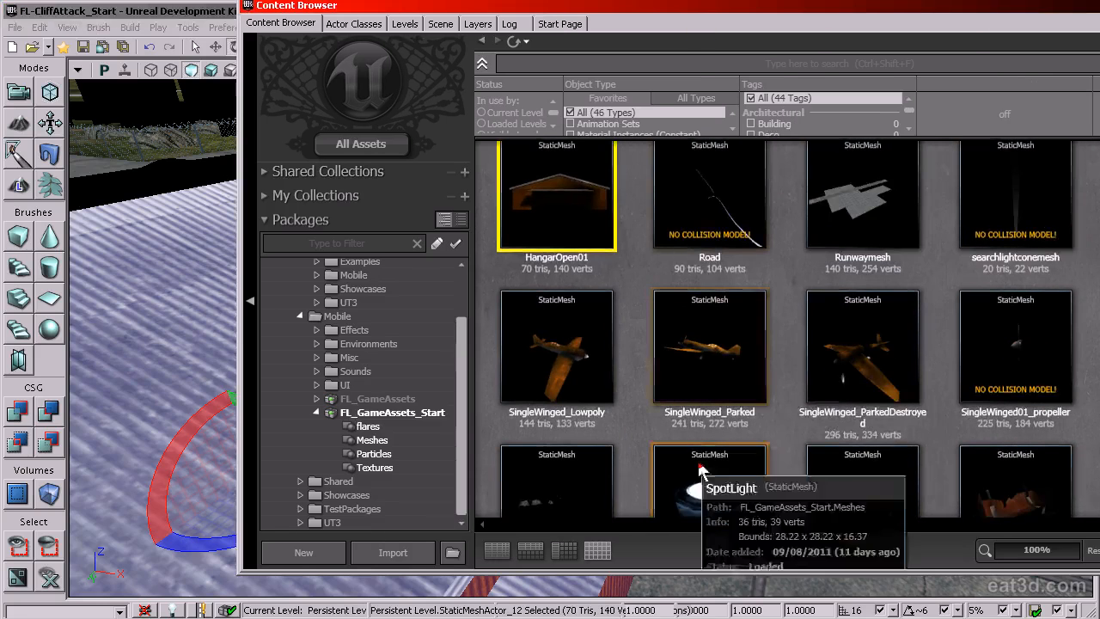
{"action": "scroll", "coordinate": [700, 471], "scroll_direction": "down", "scroll_amount": 1}
{"action": "left_click", "coordinate": [713, 325]}
{"action": "left_click_drag", "start_coordinate": [717, 326], "coordinate": [176, 285]}
Add the Tank01 and Tower01 meshes to the level beside the parked airplane
{"action": "scroll", "coordinate": [912, 361], "scroll_direction": "down", "scroll_amount": 5}
{"action": "left_click", "coordinate": [862, 288]}
{"action": "left_click_drag", "start_coordinate": [862, 288], "coordinate": [176, 472]}
{"action": "scroll", "coordinate": [757, 374], "scroll_direction": "down", "scroll_amount": 1}
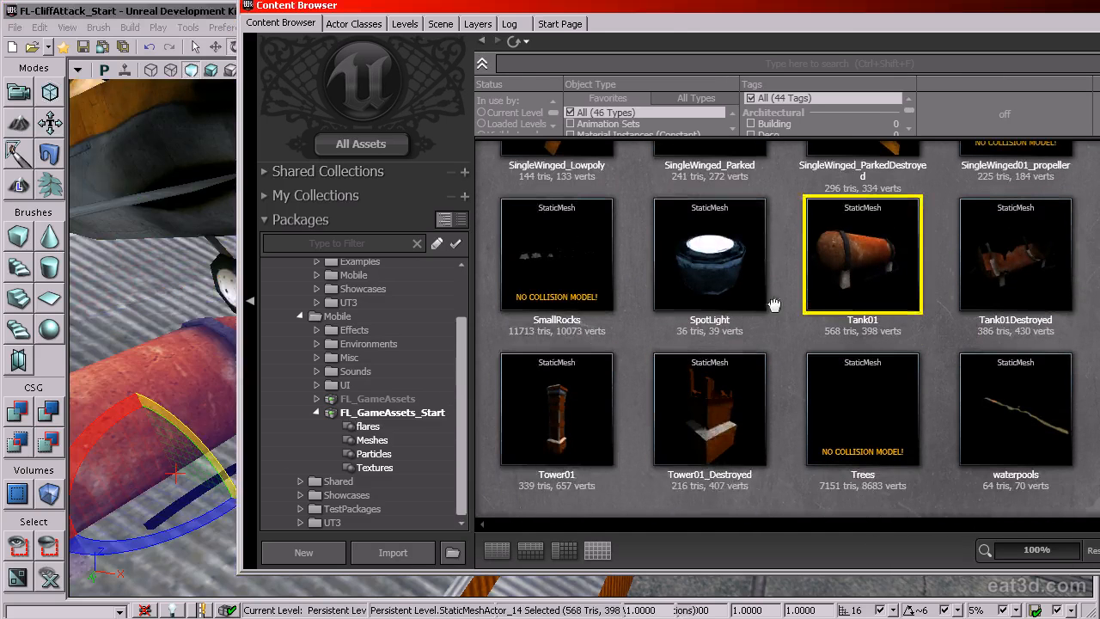
{"action": "left_click_drag", "start_coordinate": [554, 405], "coordinate": [160, 303]}
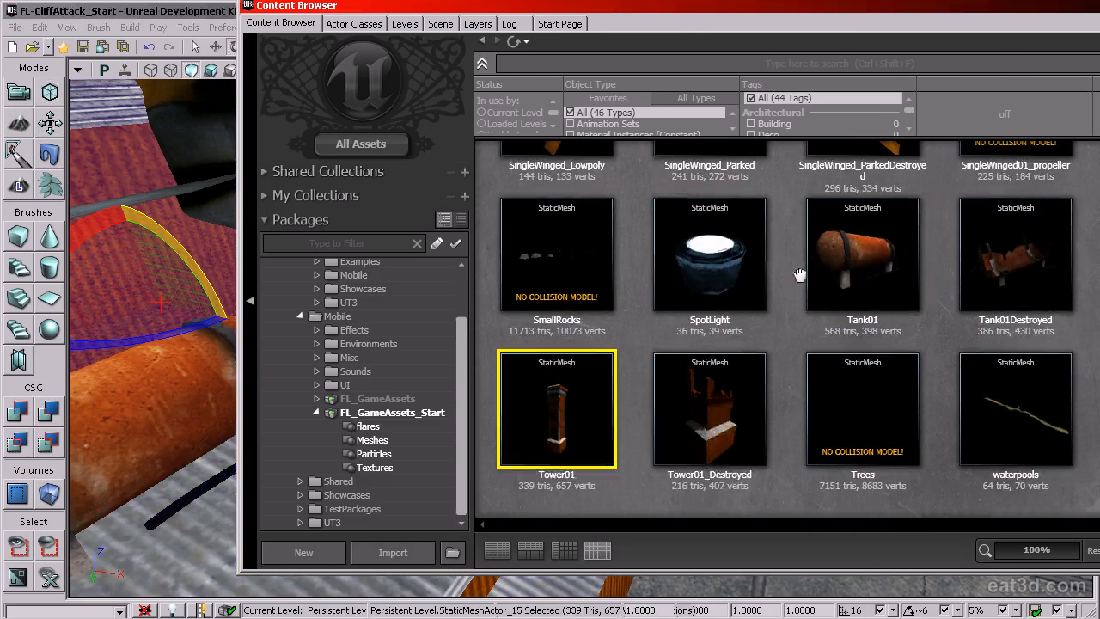
{"action": "scroll", "coordinate": [800, 275], "scroll_direction": "up", "scroll_amount": 15}
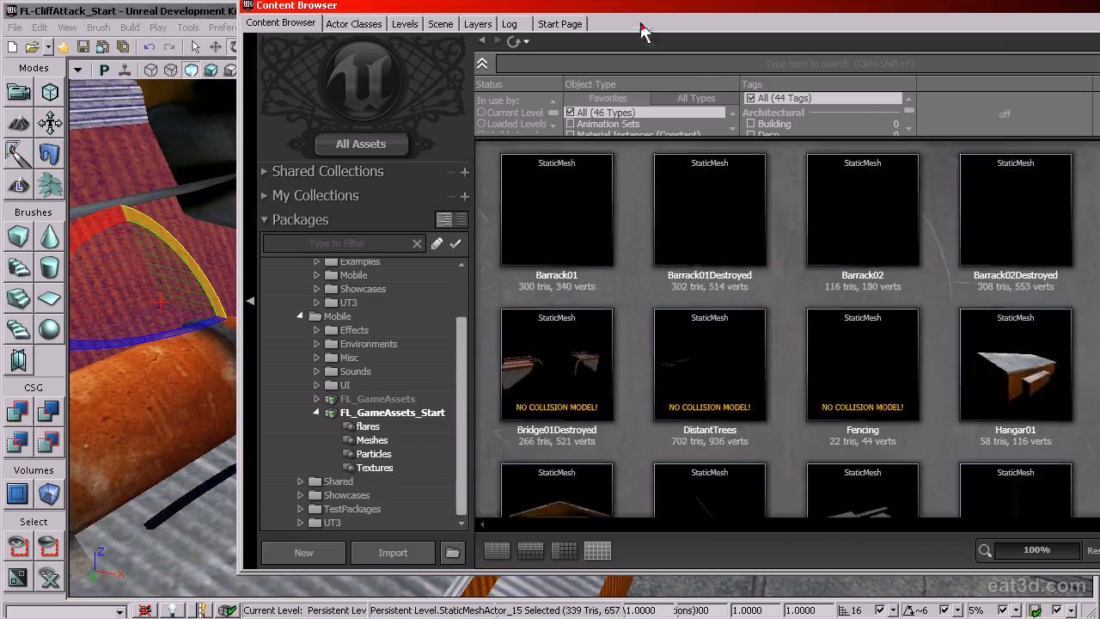
Select the tower, tank and open hangar together and open their shared properties
{"action": "double_click", "coordinate": [642, 6]}
{"action": "right_click_drag", "start_coordinate": [639, 380], "coordinate": [604, 372]}
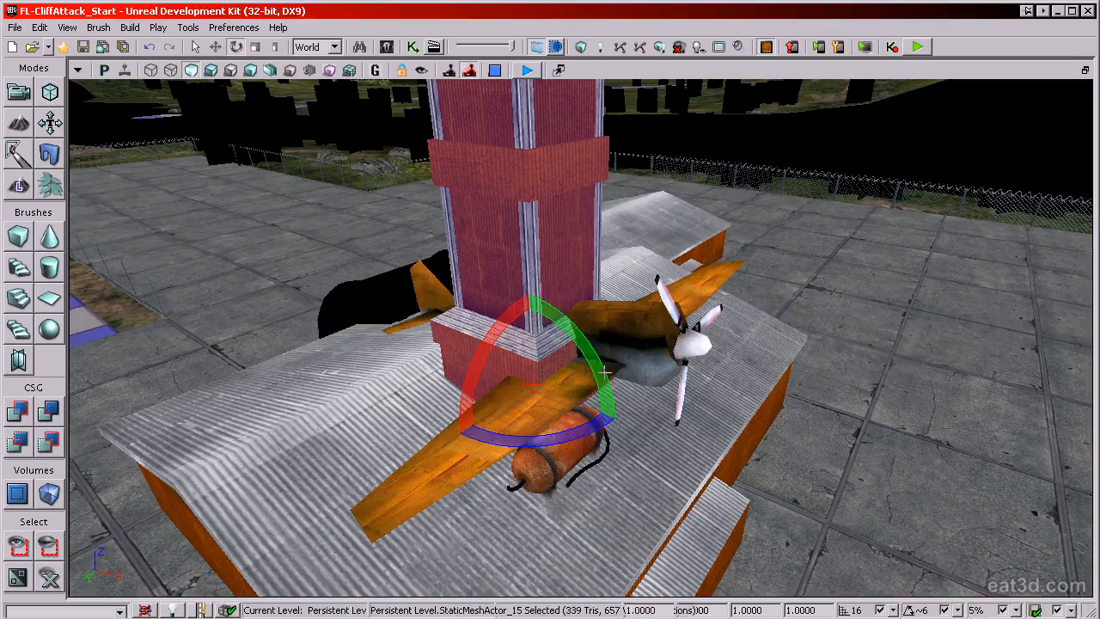
{"action": "left_click", "coordinate": [558, 471], "text": "ctrl"}
{"action": "left_click", "coordinate": [540, 586], "text": "ctrl"}
{"action": "right_click_drag", "start_coordinate": [540, 586], "coordinate": [568, 586]}
{"action": "key", "text": "F4"}
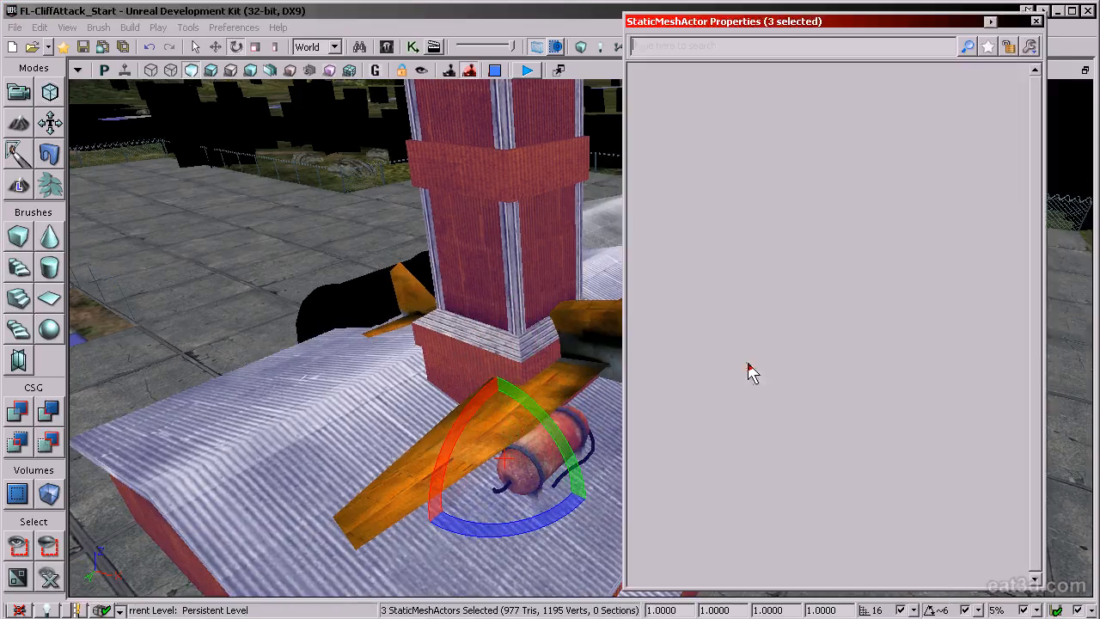
{"action": "left_click_drag", "start_coordinate": [808, 20], "coordinate": [1099, 13]}
Move the open hangar across to the far side of the runway
{"action": "mouse_move", "coordinate": [550, 361]}
{"action": "right_mouse_down"}
{"action": "mouse_move", "coordinate": [516, 292]}
{"action": "mouse_move", "coordinate": [447, 310]}
{"action": "mouse_move", "coordinate": [551, 369]}
{"action": "right_mouse_up"}
{"action": "right_click_drag", "start_coordinate": [631, 370], "coordinate": [587, 384]}
{"action": "key", "text": "space"}
{"action": "key", "text": "space"}
{"action": "left_click_drag", "start_coordinate": [587, 384], "coordinate": [335, 265]}
{"action": "right_click_drag", "start_coordinate": [568, 456], "coordinate": [573, 464]}
{"action": "right_click_drag", "start_coordinate": [755, 384], "coordinate": [755, 420]}
Set the control tower's Draw Scale to 1.5
{"action": "left_click", "coordinate": [586, 327]}
{"action": "left_click_drag", "start_coordinate": [1092, 15], "coordinate": [863, 19]}
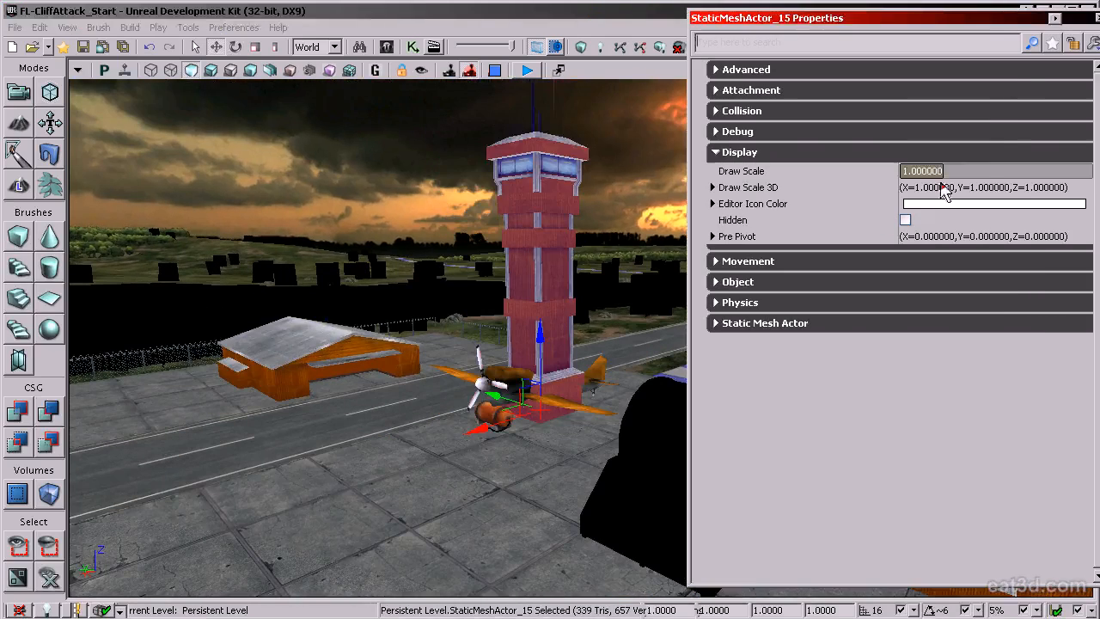
{"action": "mouse_move", "coordinate": [430, 310]}
{"action": "right_mouse_down"}
{"action": "mouse_move", "coordinate": [429, 370]}
{"action": "mouse_move", "coordinate": [430, 305]}
{"action": "right_mouse_up"}
Enlarge the tank through its Draw Scale and set the parked airplane's Draw Scale to 0.375
{"action": "left_click", "coordinate": [430, 303]}
{"action": "left_click", "coordinate": [432, 304]}
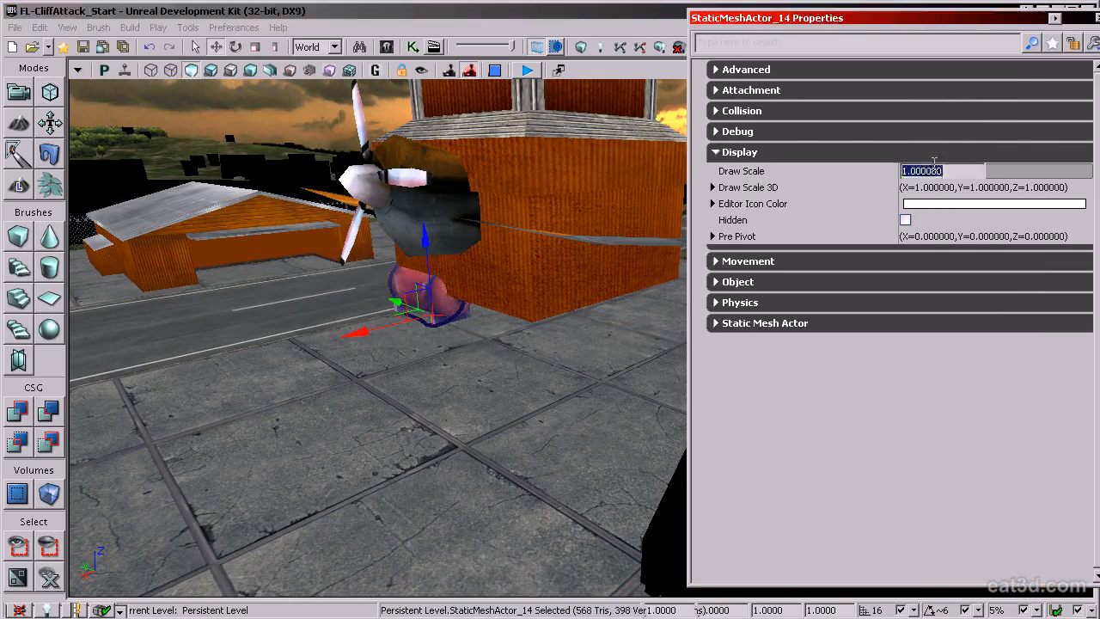
{"action": "left_click", "coordinate": [937, 171]}
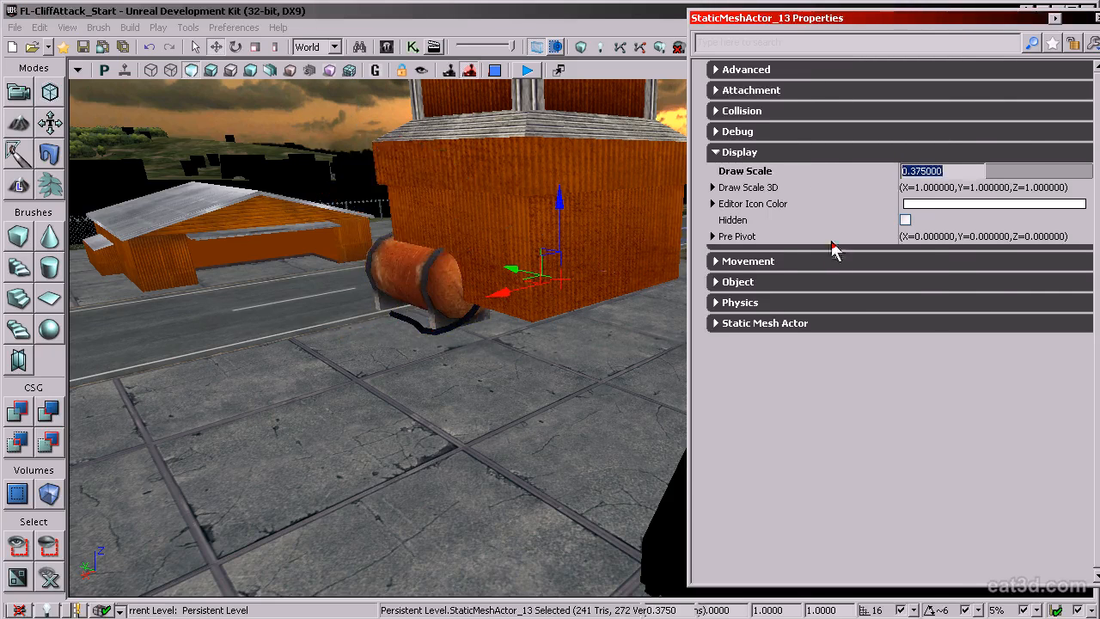
Move the parked airplane away from the tower and onto the runway's centre line, adjusting its height
{"action": "left_click_drag", "start_coordinate": [802, 22], "coordinate": [1051, 18]}
{"action": "right_click_drag", "start_coordinate": [774, 258], "coordinate": [701, 254]}
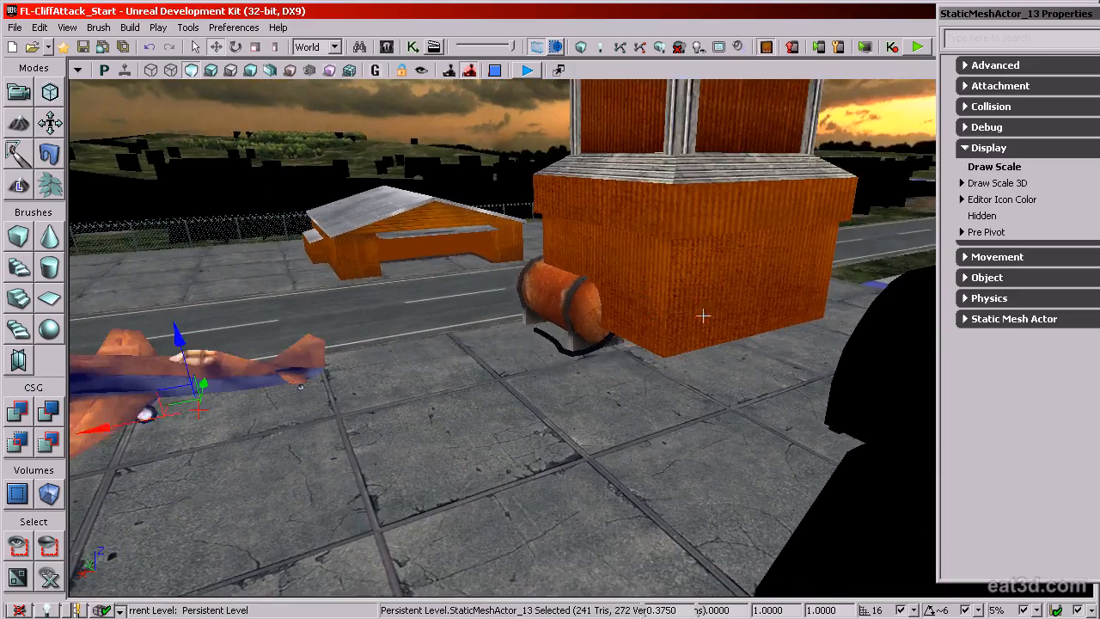
{"action": "right_click_drag", "start_coordinate": [703, 315], "coordinate": [593, 301]}
{"action": "mouse_move", "coordinate": [805, 247]}
{"action": "left_mouse_down", "text": "shift"}
{"action": "mouse_move", "coordinate": [805, 336]}
{"action": "mouse_move", "coordinate": [805, 225]}
{"action": "left_mouse_up", "text": "shift"}
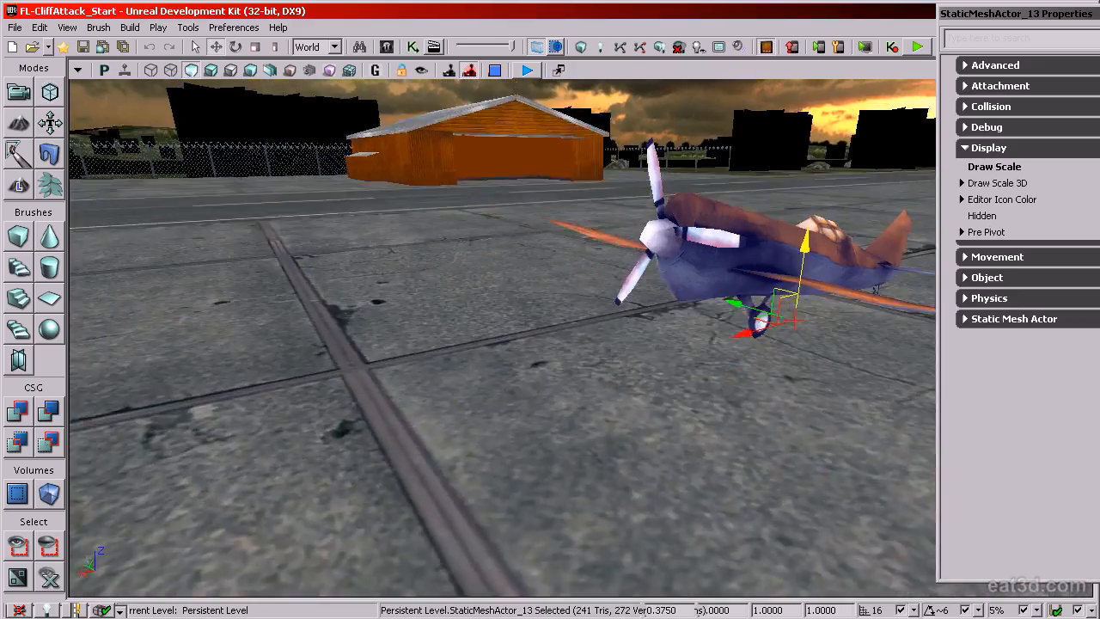
{"action": "right_click_drag", "start_coordinate": [669, 309], "coordinate": [638, 361]}
{"action": "left_click_drag", "start_coordinate": [593, 363], "coordinate": [443, 350], "text": "shift"}
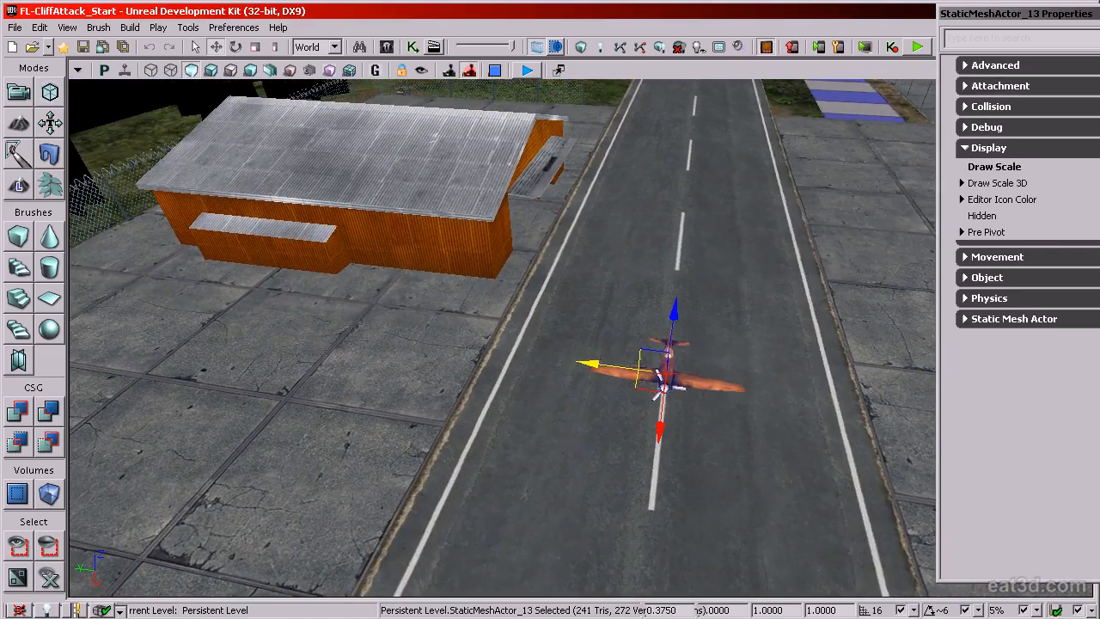
Try larger sizes for the airplane on the runway and set its Draw Scale to 0.65
{"action": "left_click_drag", "start_coordinate": [1099, 18], "coordinate": [924, 13]}
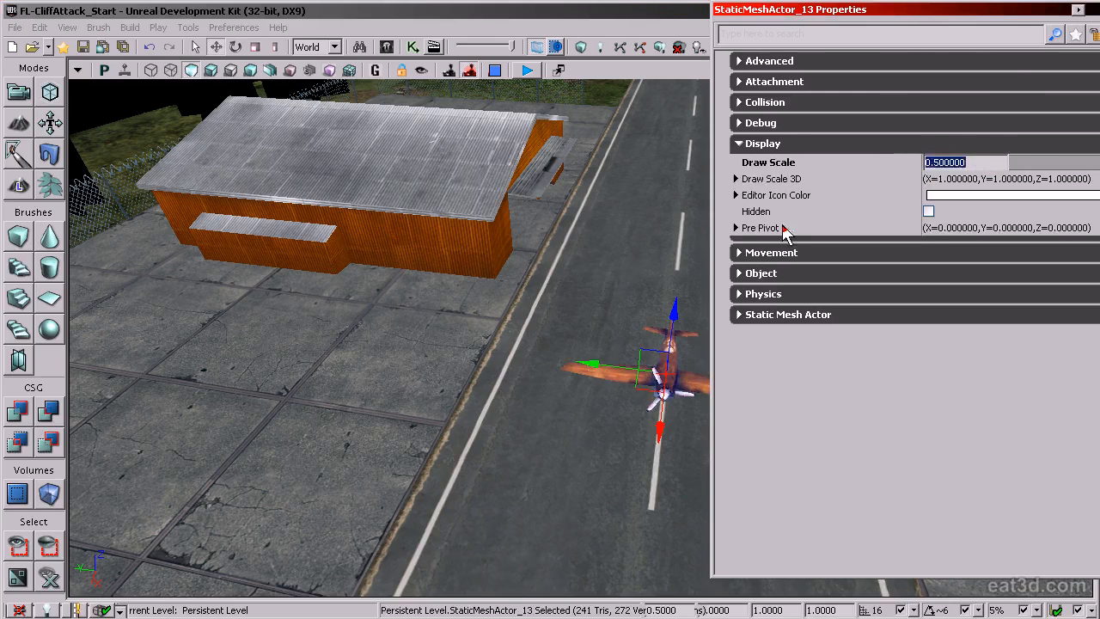
{"action": "mouse_move", "coordinate": [627, 266]}
{"action": "right_mouse_down"}
{"action": "mouse_move", "coordinate": [680, 271]}
{"action": "mouse_move", "coordinate": [644, 263]}
{"action": "right_mouse_up"}
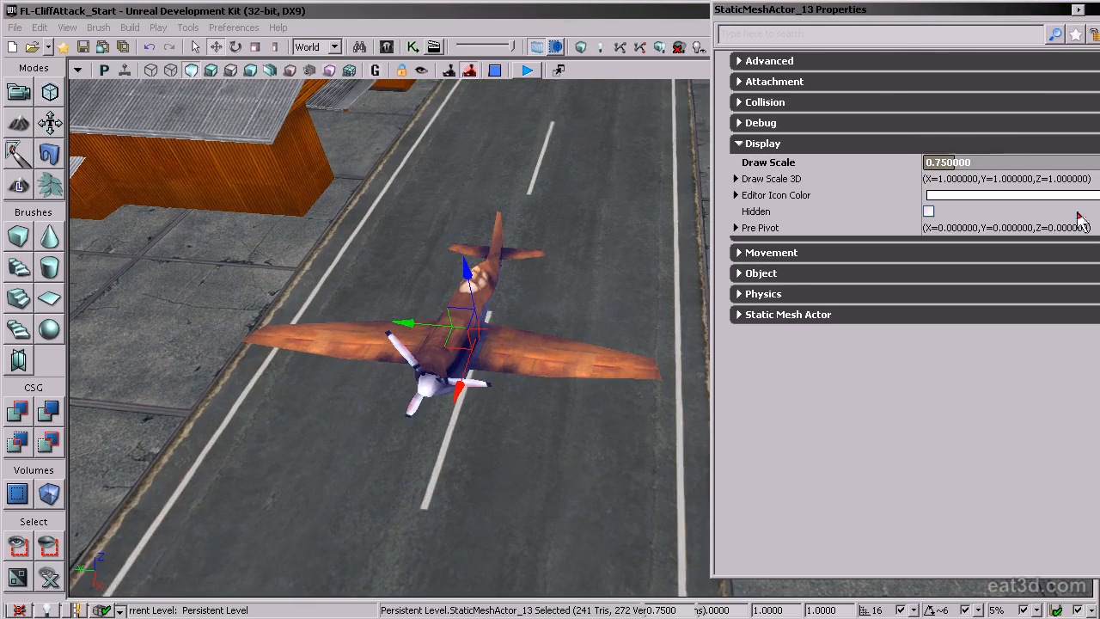
{"action": "type", "text": "0.65"}
{"action": "key", "text": "Return"}
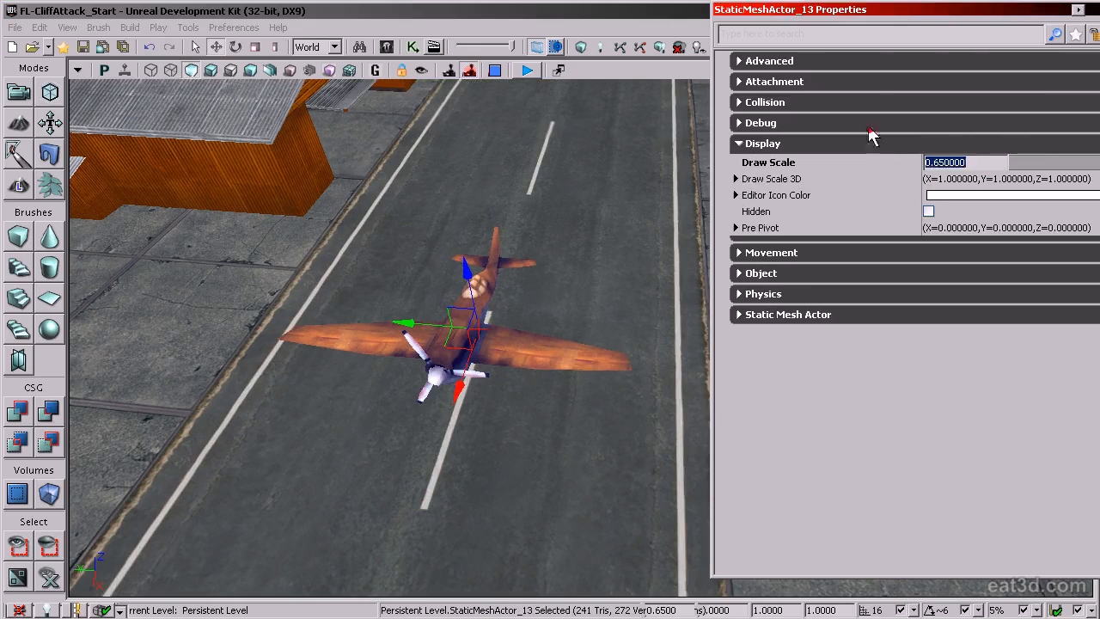
{"action": "left_click_drag", "start_coordinate": [1099, 80], "coordinate": [1099, 103]}
Set the tank's Draw Scale to 2 and adjust its position on the concrete beside the tower
{"action": "mouse_move", "coordinate": [658, 311]}
{"action": "right_mouse_down"}
{"action": "mouse_move", "coordinate": [658, 288]}
{"action": "mouse_move", "coordinate": [688, 288]}
{"action": "mouse_move", "coordinate": [659, 311]}
{"action": "right_mouse_up"}
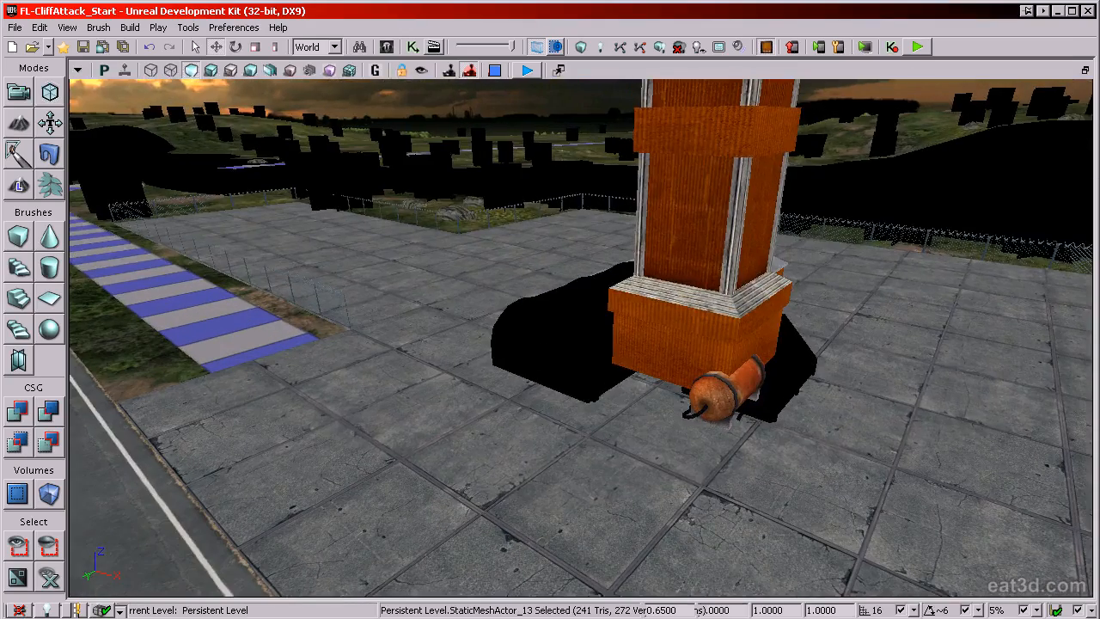
{"action": "left_click", "coordinate": [720, 395]}
{"action": "right_click_drag", "start_coordinate": [720, 396], "coordinate": [696, 351]}
{"action": "right_click_drag", "start_coordinate": [804, 362], "coordinate": [788, 362]}
{"action": "mouse_move", "coordinate": [1099, 72]}
{"action": "left_mouse_down"}
{"action": "mouse_move", "coordinate": [926, 68]}
{"action": "mouse_move", "coordinate": [1099, 72]}
{"action": "left_mouse_up"}
{"action": "key", "text": "Return"}
{"action": "middle_click_drag", "start_coordinate": [729, 298], "coordinate": [729, 413]}
{"action": "left_click_drag", "start_coordinate": [652, 103], "coordinate": [654, 324]}
{"action": "middle_click_drag", "start_coordinate": [655, 324], "coordinate": [668, 236]}
{"action": "scroll", "coordinate": [668, 235], "scroll_direction": "down", "scroll_amount": 4}
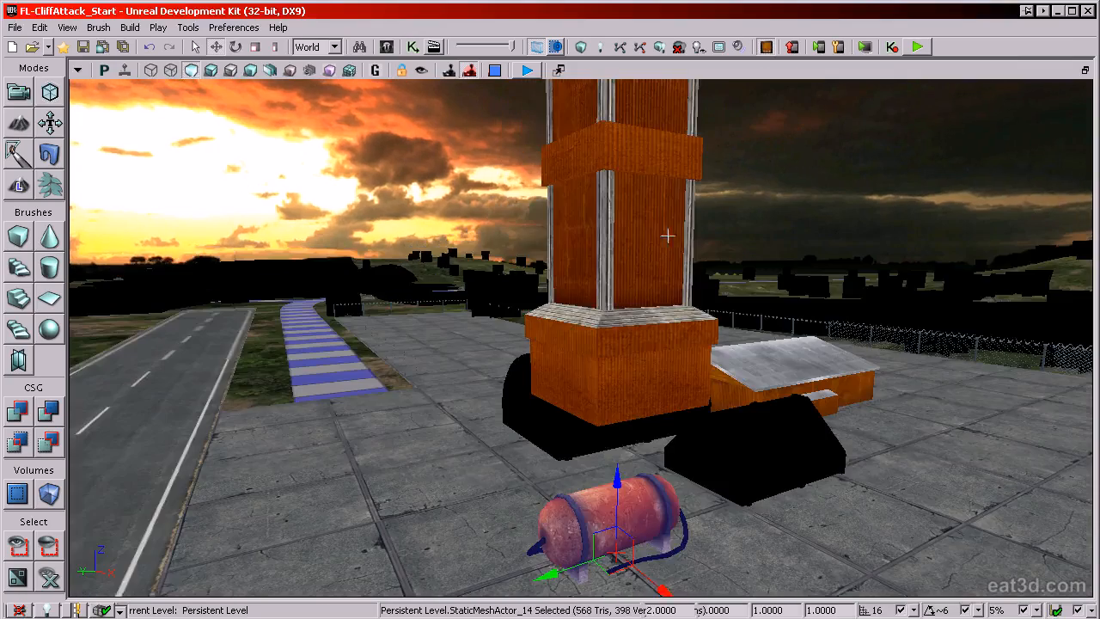
Move the control tower away from the barracks to a free spot beside the runway
{"action": "left_click", "coordinate": [677, 353]}
{"action": "right_click_drag", "start_coordinate": [677, 354], "coordinate": [868, 353]}
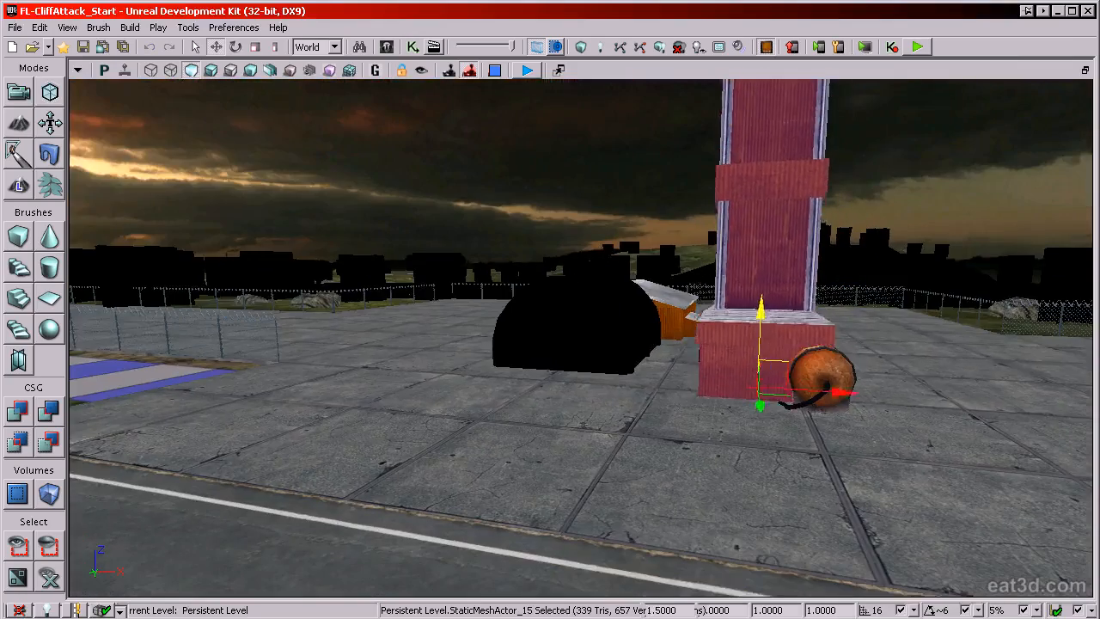
{"action": "right_click_drag", "start_coordinate": [761, 322], "coordinate": [760, 447]}
{"action": "left_click_drag", "start_coordinate": [761, 447], "coordinate": [452, 410]}
{"action": "right_click_drag", "start_coordinate": [451, 410], "coordinate": [310, 508]}
{"action": "right_click_drag", "start_coordinate": [808, 482], "coordinate": [795, 488]}
{"action": "left_click_drag", "start_coordinate": [815, 494], "coordinate": [820, 445]}
{"action": "right_click_drag", "start_coordinate": [487, 318], "coordinate": [297, 383]}
Move the tank onto the open concrete on the side of the closed hangar's small annex
{"action": "left_click", "coordinate": [348, 378]}
{"action": "left_click_drag", "start_coordinate": [490, 534], "coordinate": [520, 447]}
{"action": "right_click_drag", "start_coordinate": [673, 338], "coordinate": [673, 326], "text": "ctrl+shift"}
{"action": "left_click_drag", "start_coordinate": [673, 327], "coordinate": [692, 327], "text": "ctrl+shift"}
{"action": "right_click_drag", "start_coordinate": [673, 327], "coordinate": [602, 361], "text": "ctrl+shift"}
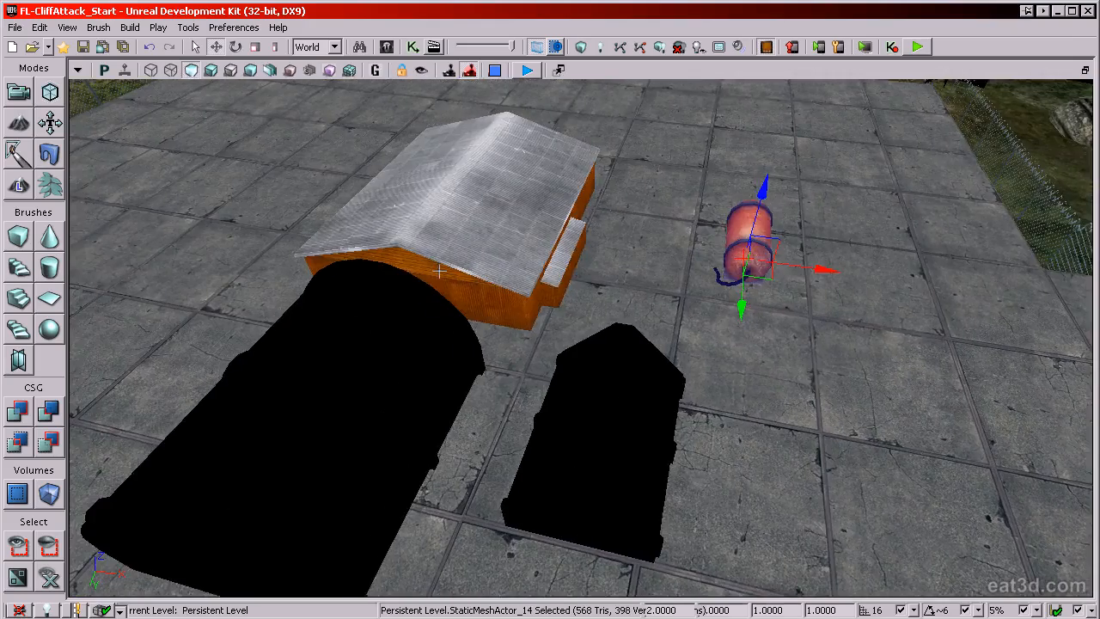
Rotate the closed hangar about its vertical axis
{"action": "left_click", "coordinate": [527, 300]}
{"action": "right_click_drag", "start_coordinate": [527, 299], "coordinate": [413, 271]}
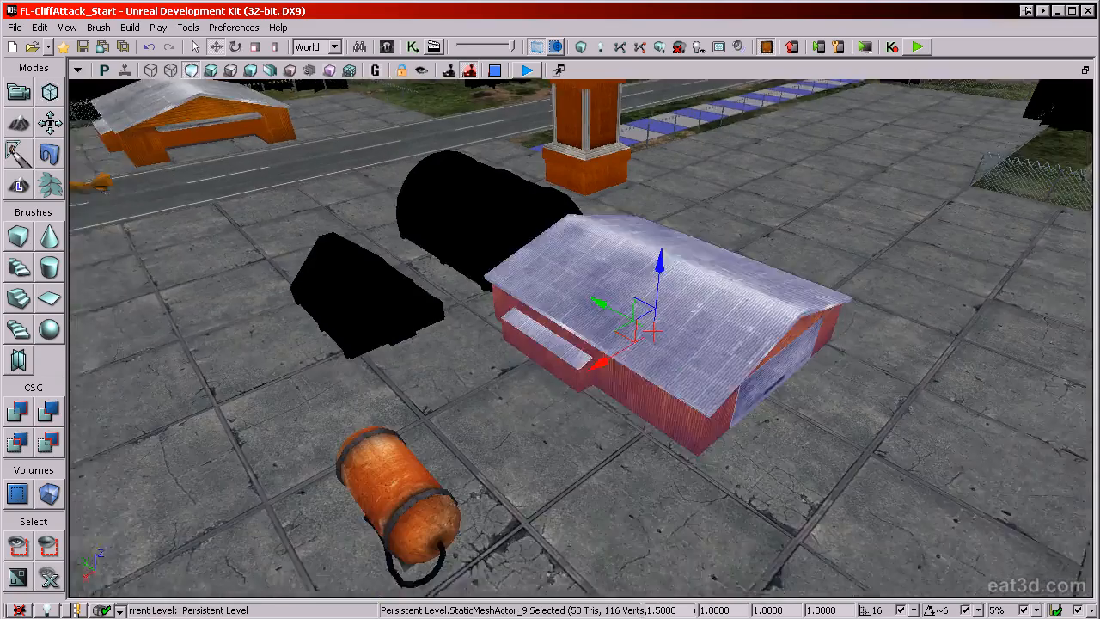
{"action": "right_click_drag", "start_coordinate": [345, 227], "coordinate": [378, 245]}
{"action": "key", "text": "space"}
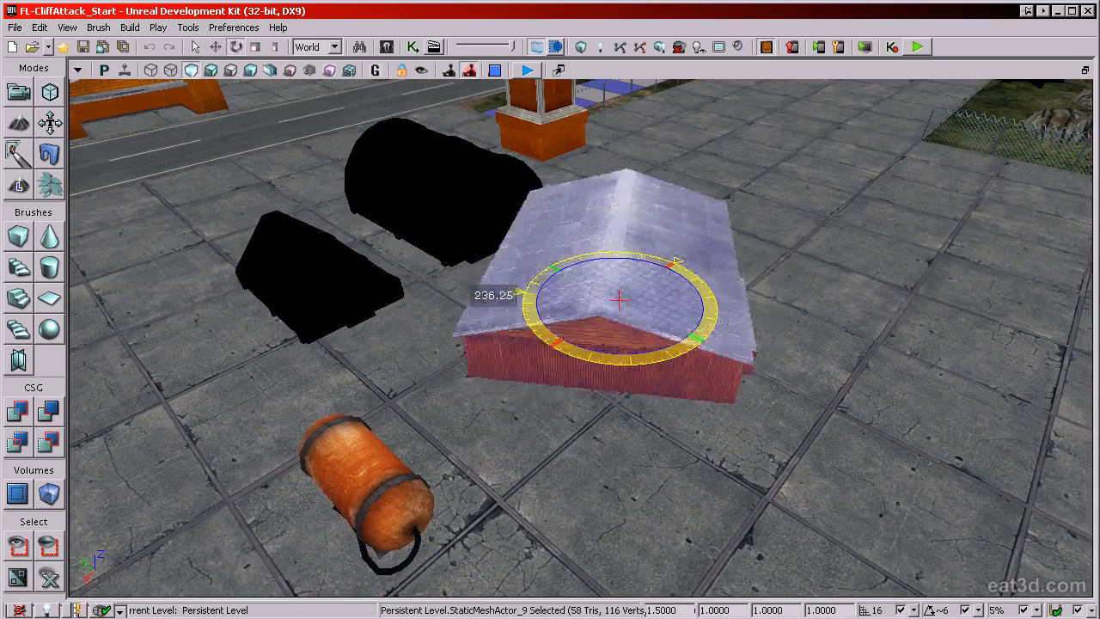